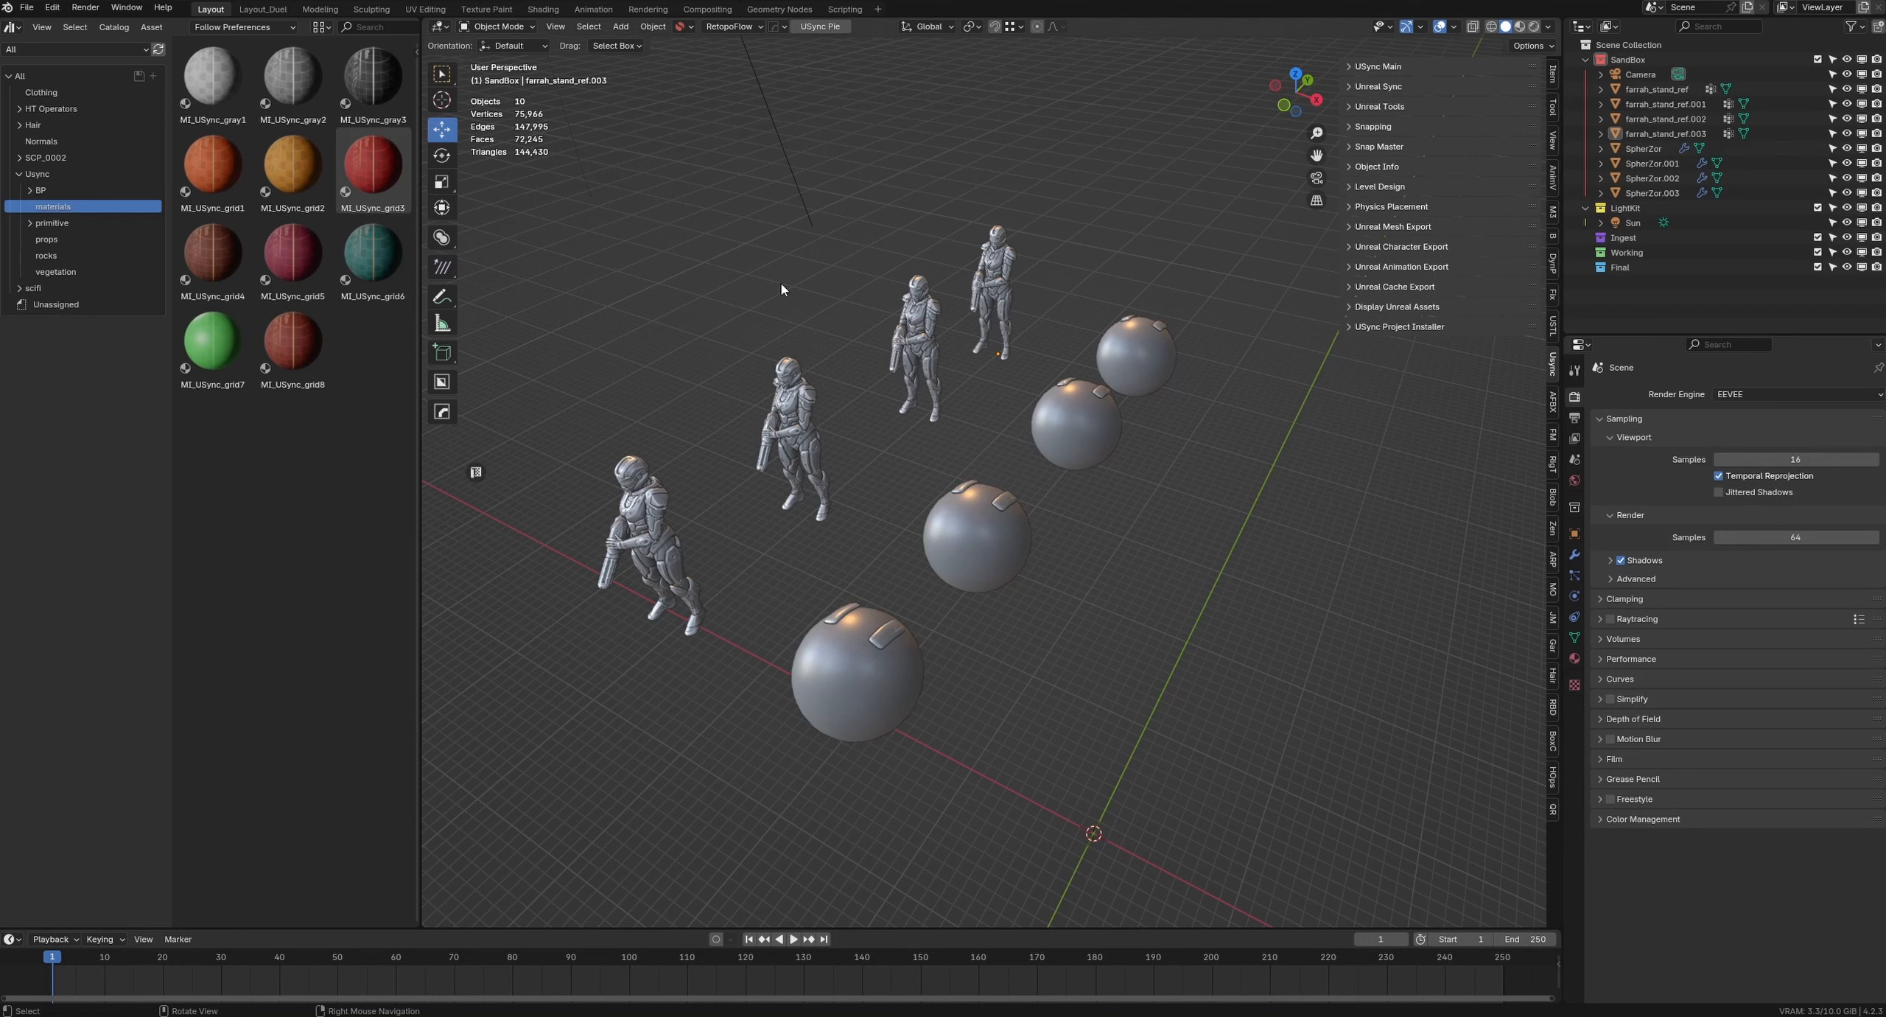
right_click(690, 196)
mouse_move(868, 497)
middle_down()
mouse_move(927, 485)
mouse_move(847, 509)
middle_up()
click(751, 453)
right_click(755, 451)
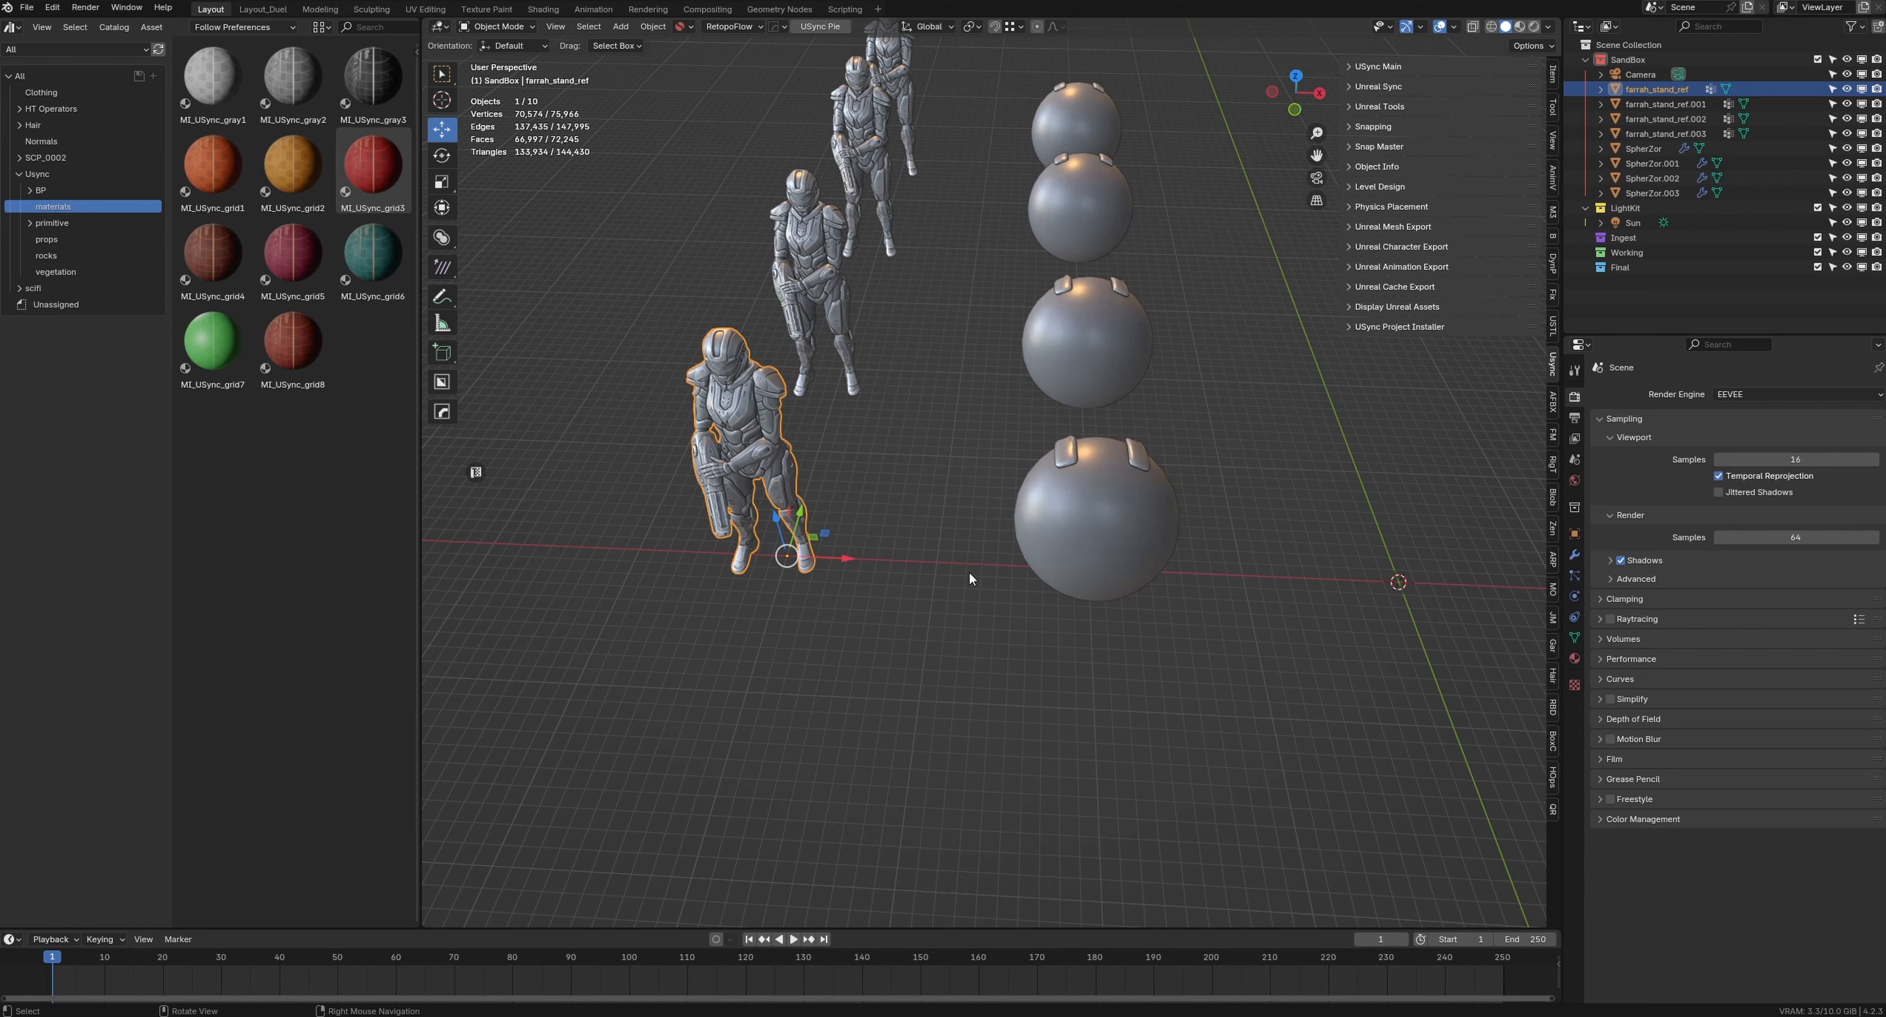
click(1073, 504)
shift+click(1089, 346)
shift+click(1105, 188)
shift+click(1091, 98)
middle_drag(1091, 98, 1353, 507)
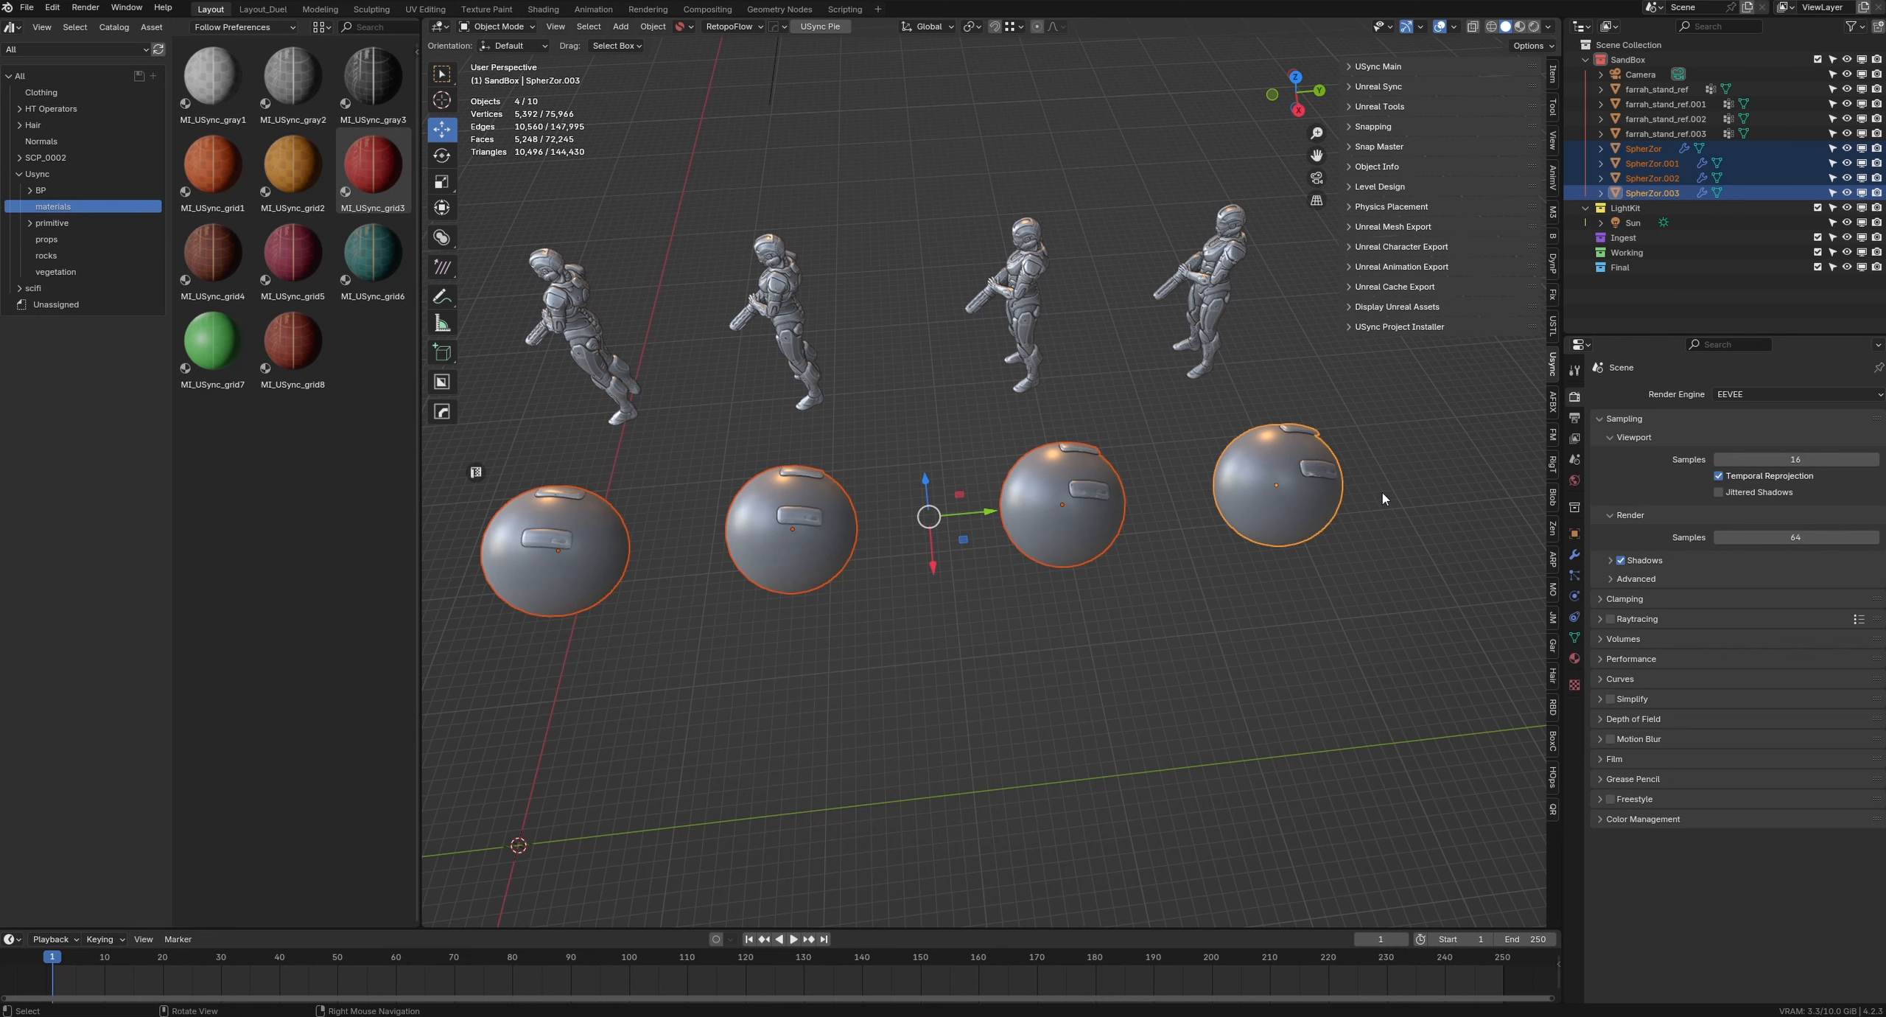
shift+click(1072, 541)
shift+click(806, 564)
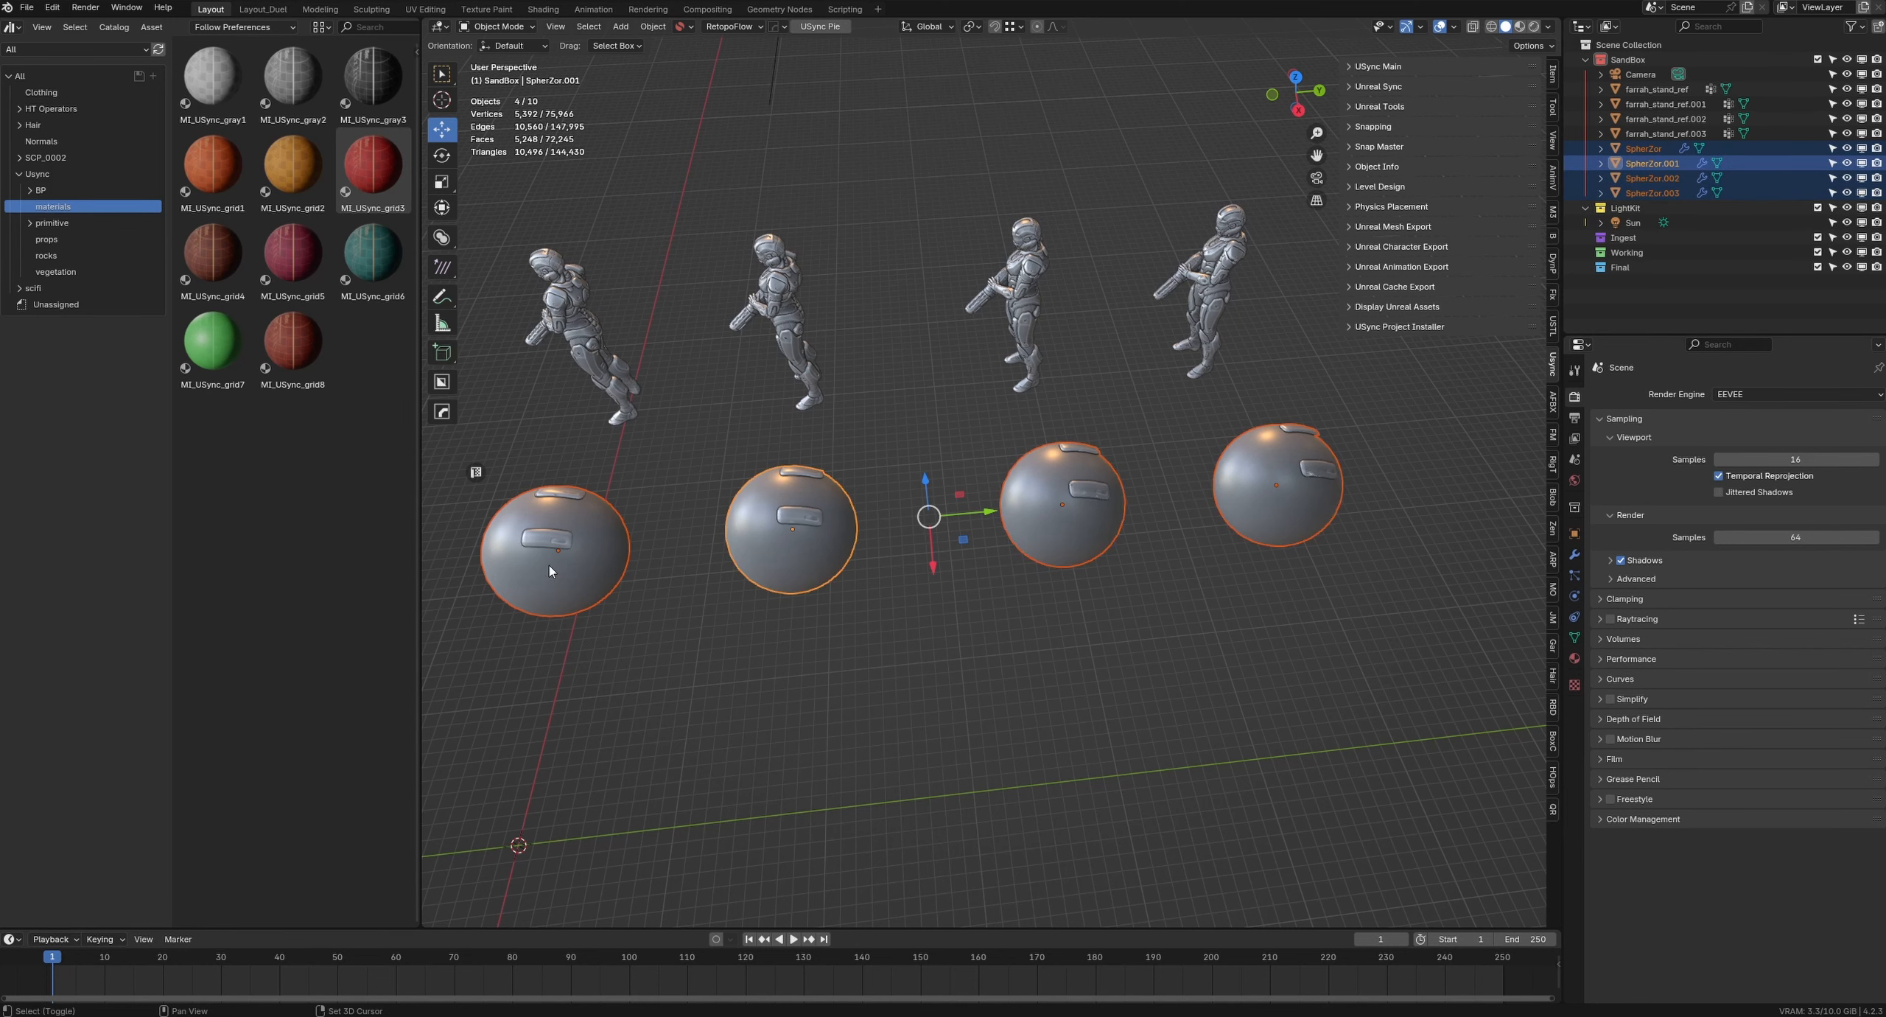
shift+click(550, 571)
shift+click(798, 559)
shift+click(1068, 524)
middle_drag(1068, 524, 861, 359)
Step: Replace the two nearest figures with the second sphere using Replace Selected with Active
click(847, 354)
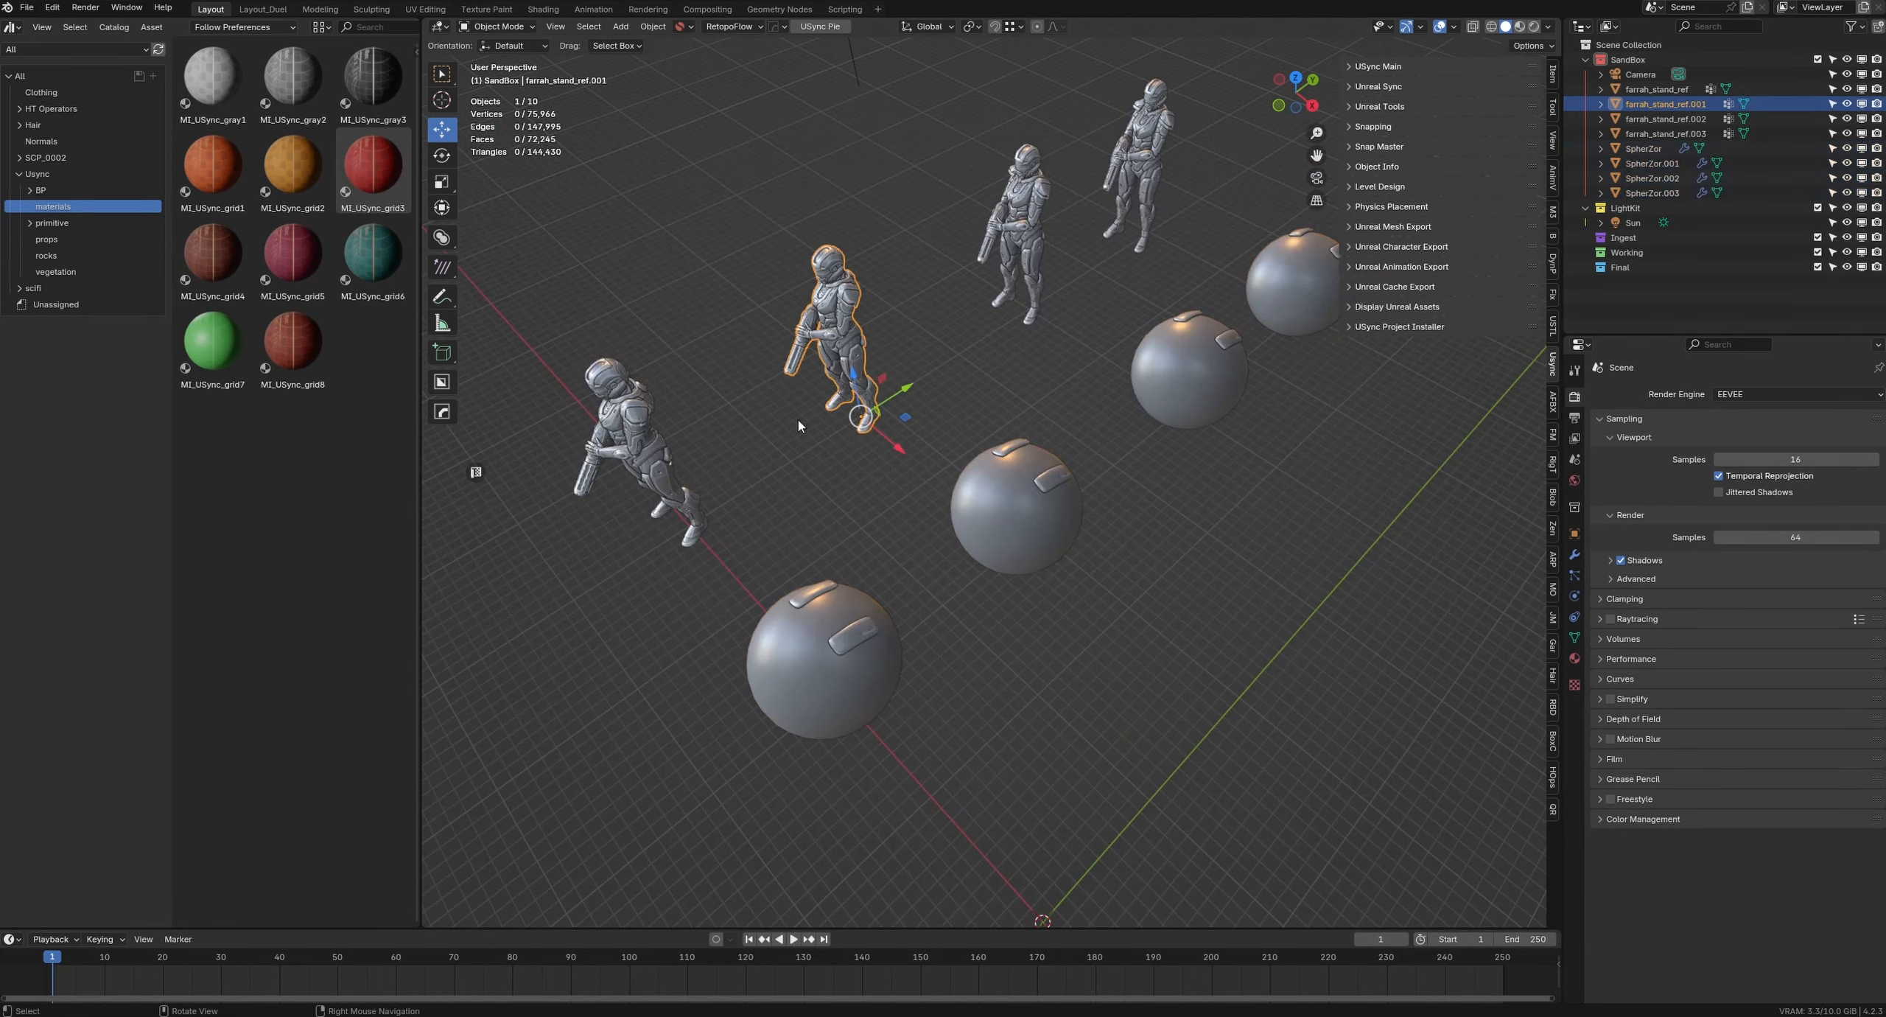
shift+click(640, 461)
shift+click(1024, 528)
middle_drag(1024, 529, 1073, 588)
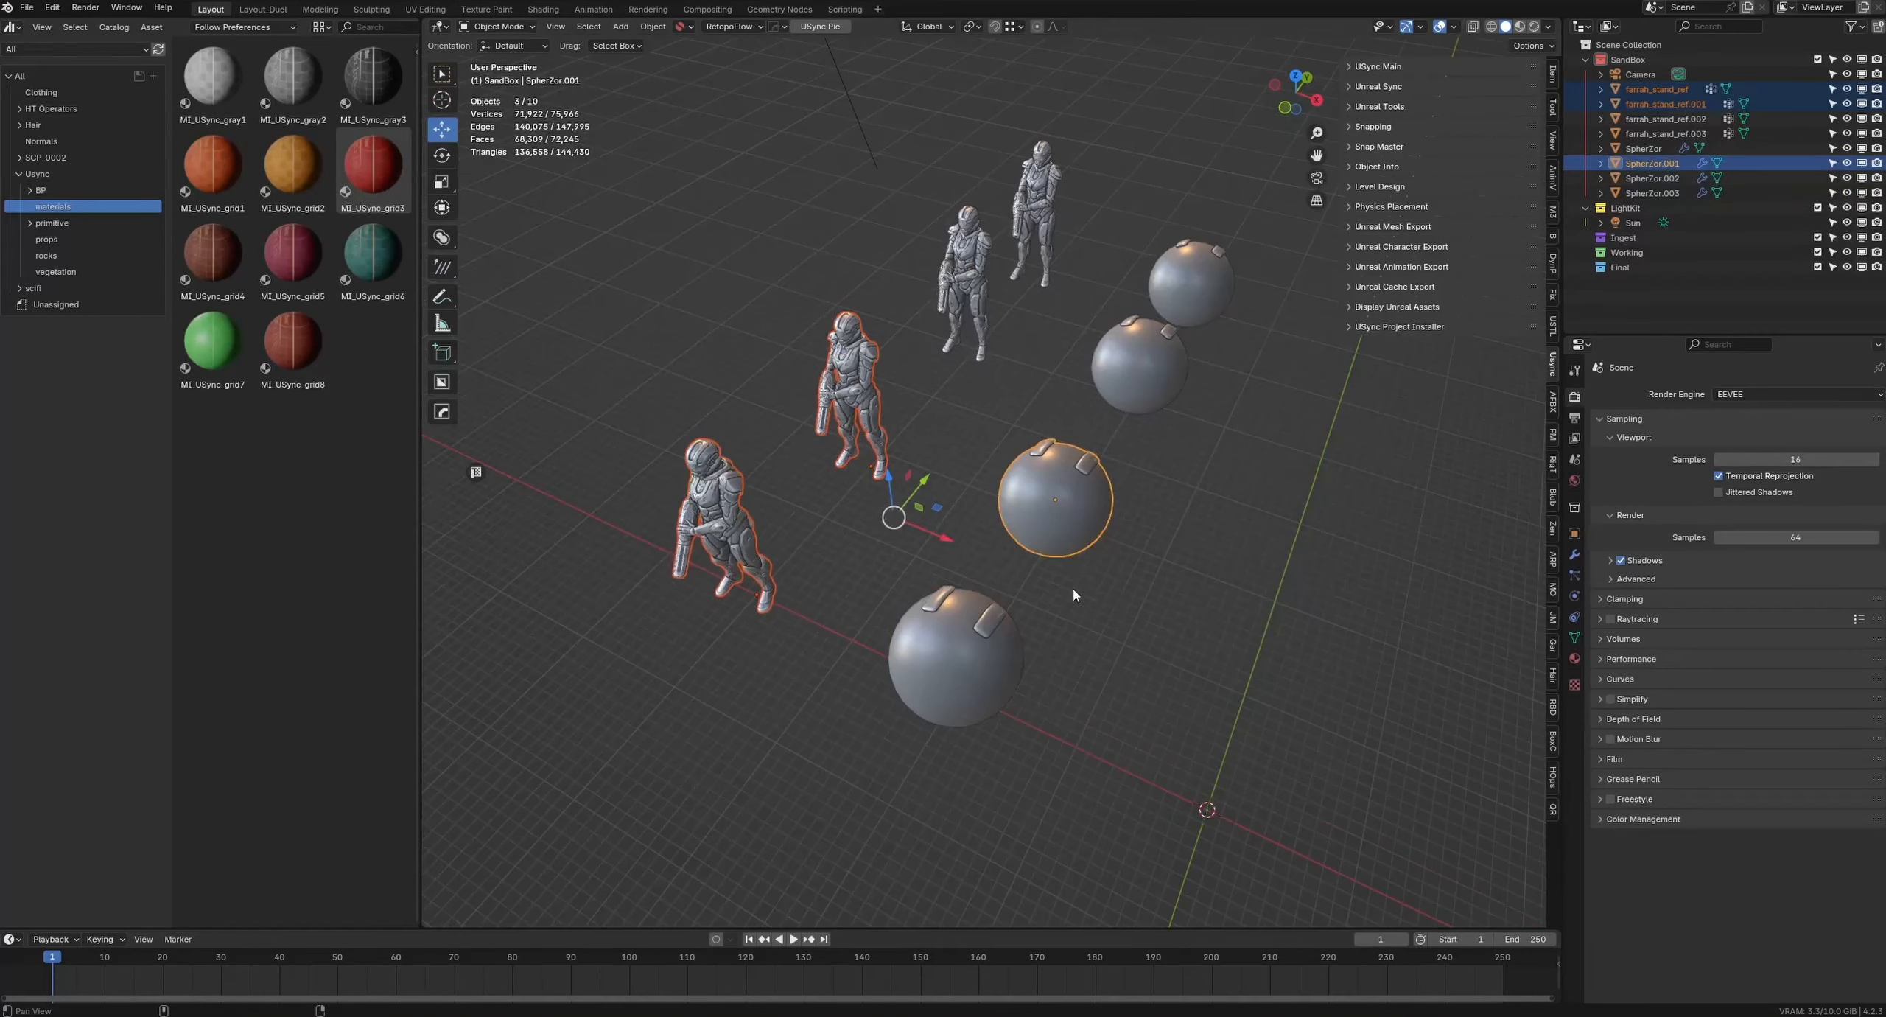
right_click(972, 406)
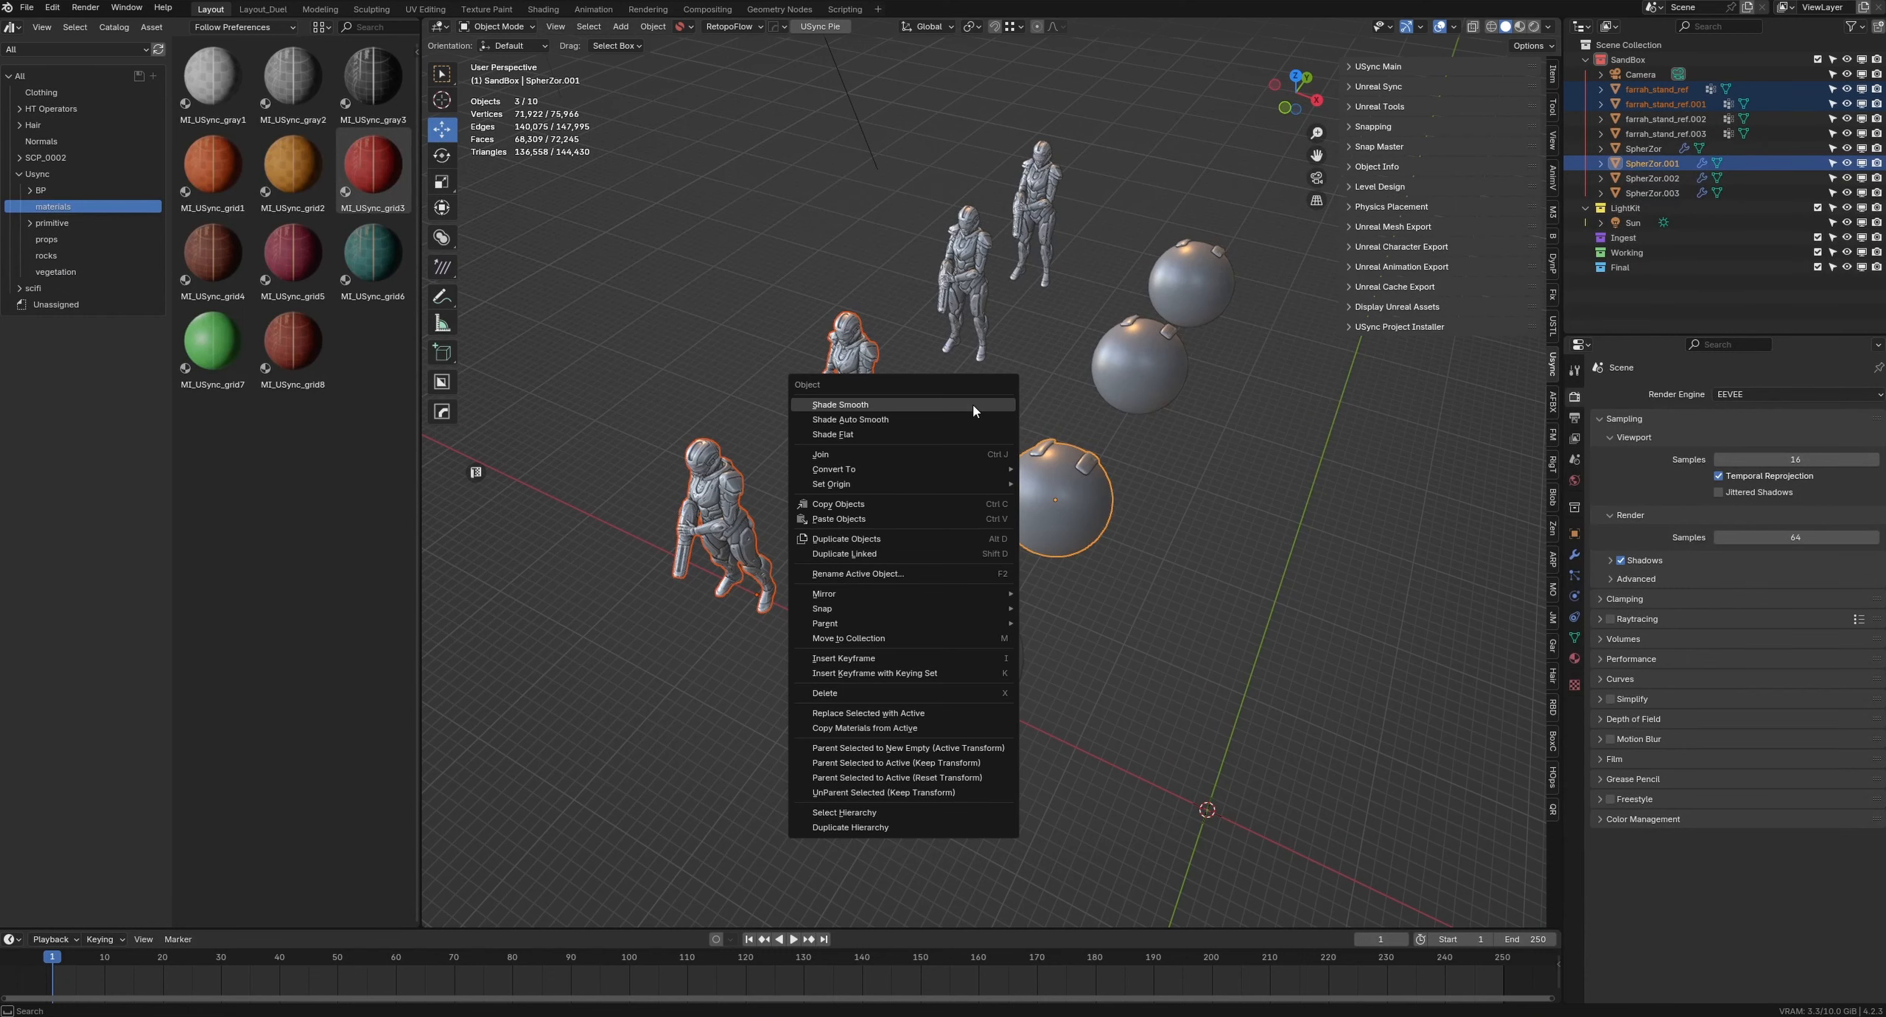
click(931, 714)
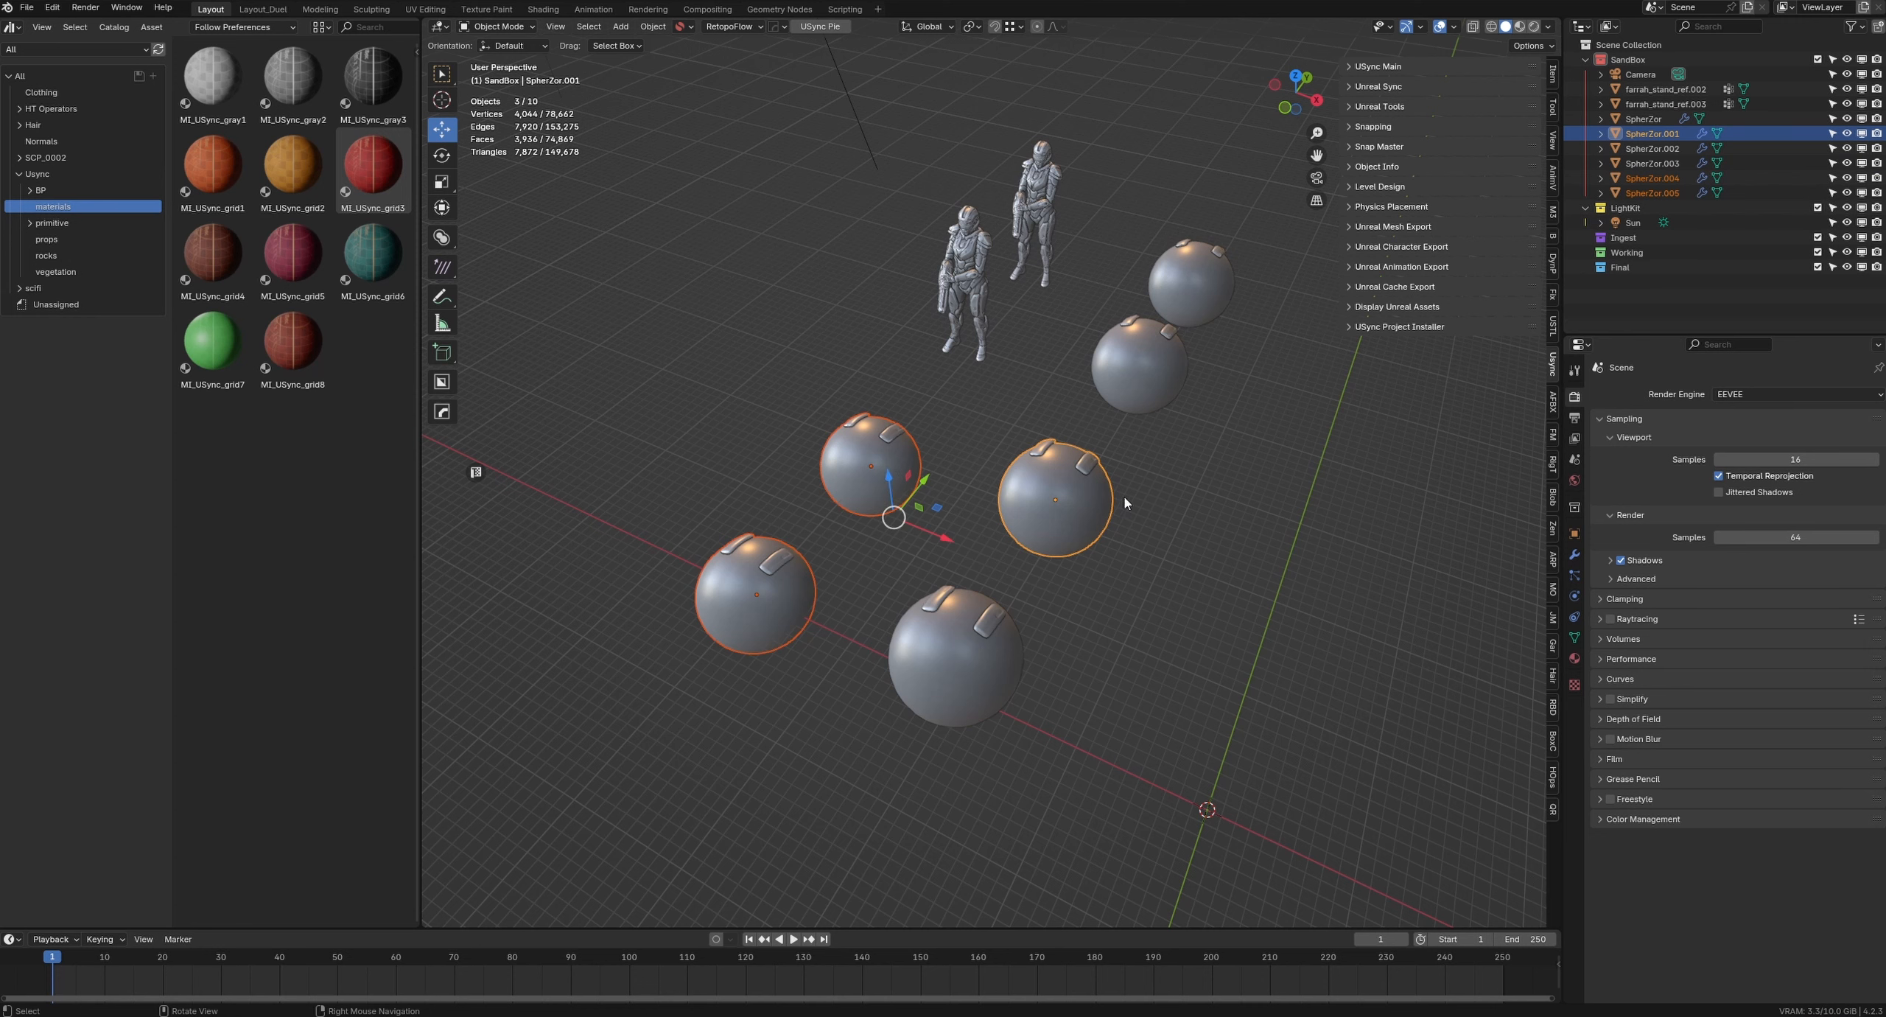
Step: Add the frontmost sphere to the selection and replace the selected spheres with the nearer remaining figure using Replace Selected with Active
shift+click(958, 663)
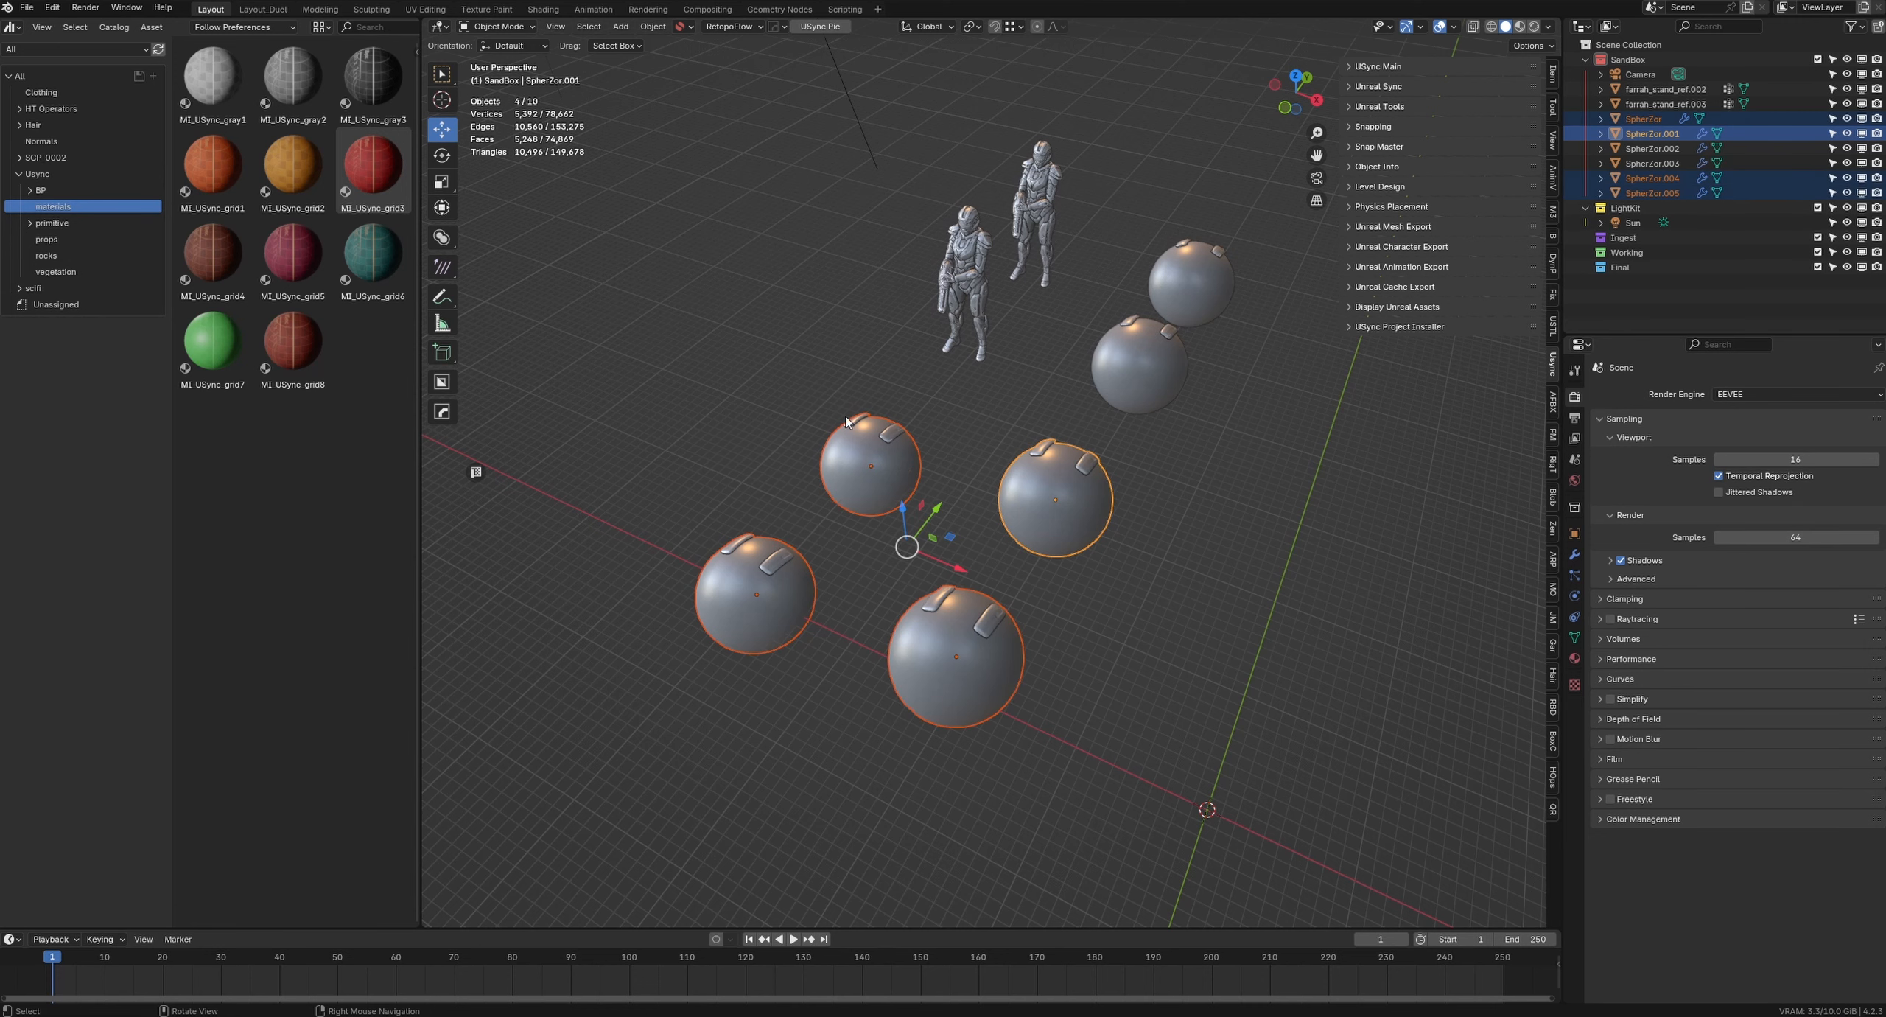
shift+click(971, 295)
right_click(970, 286)
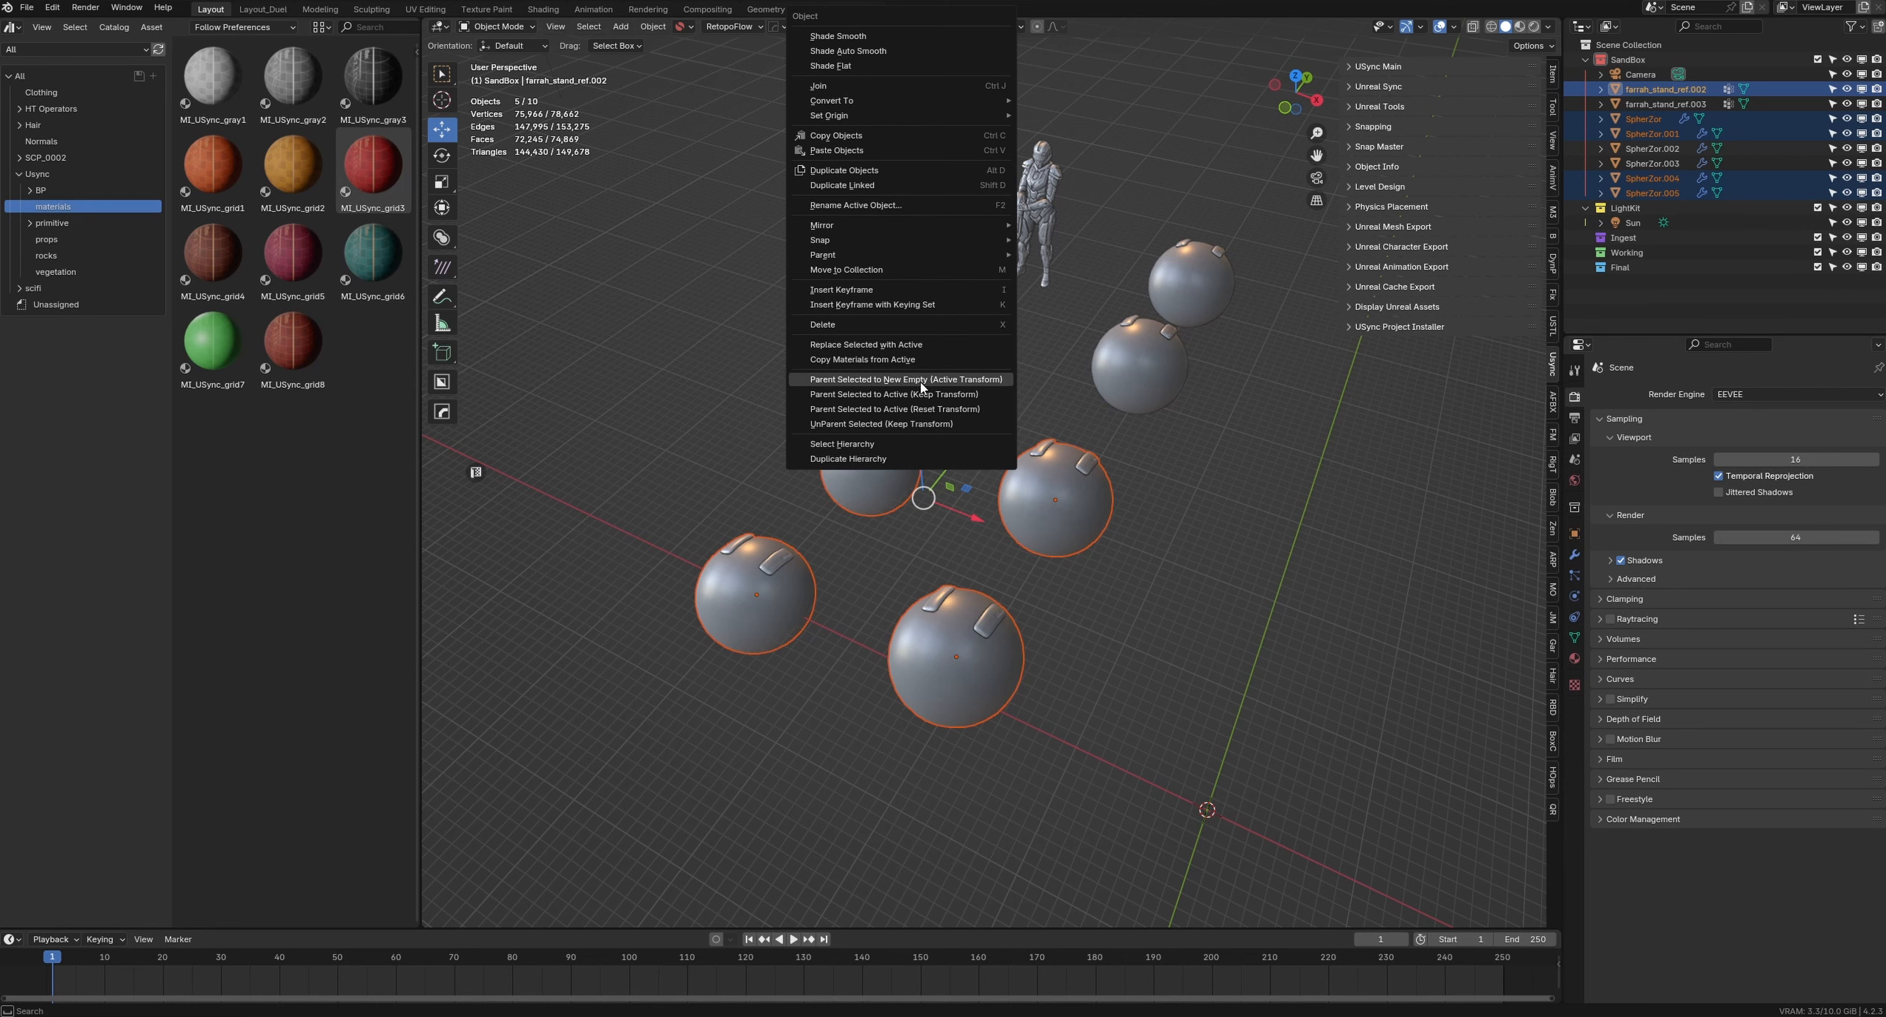
click(923, 345)
click(1186, 585)
middle_drag(1186, 586, 1118, 531)
click(1145, 489)
right_click(1145, 489)
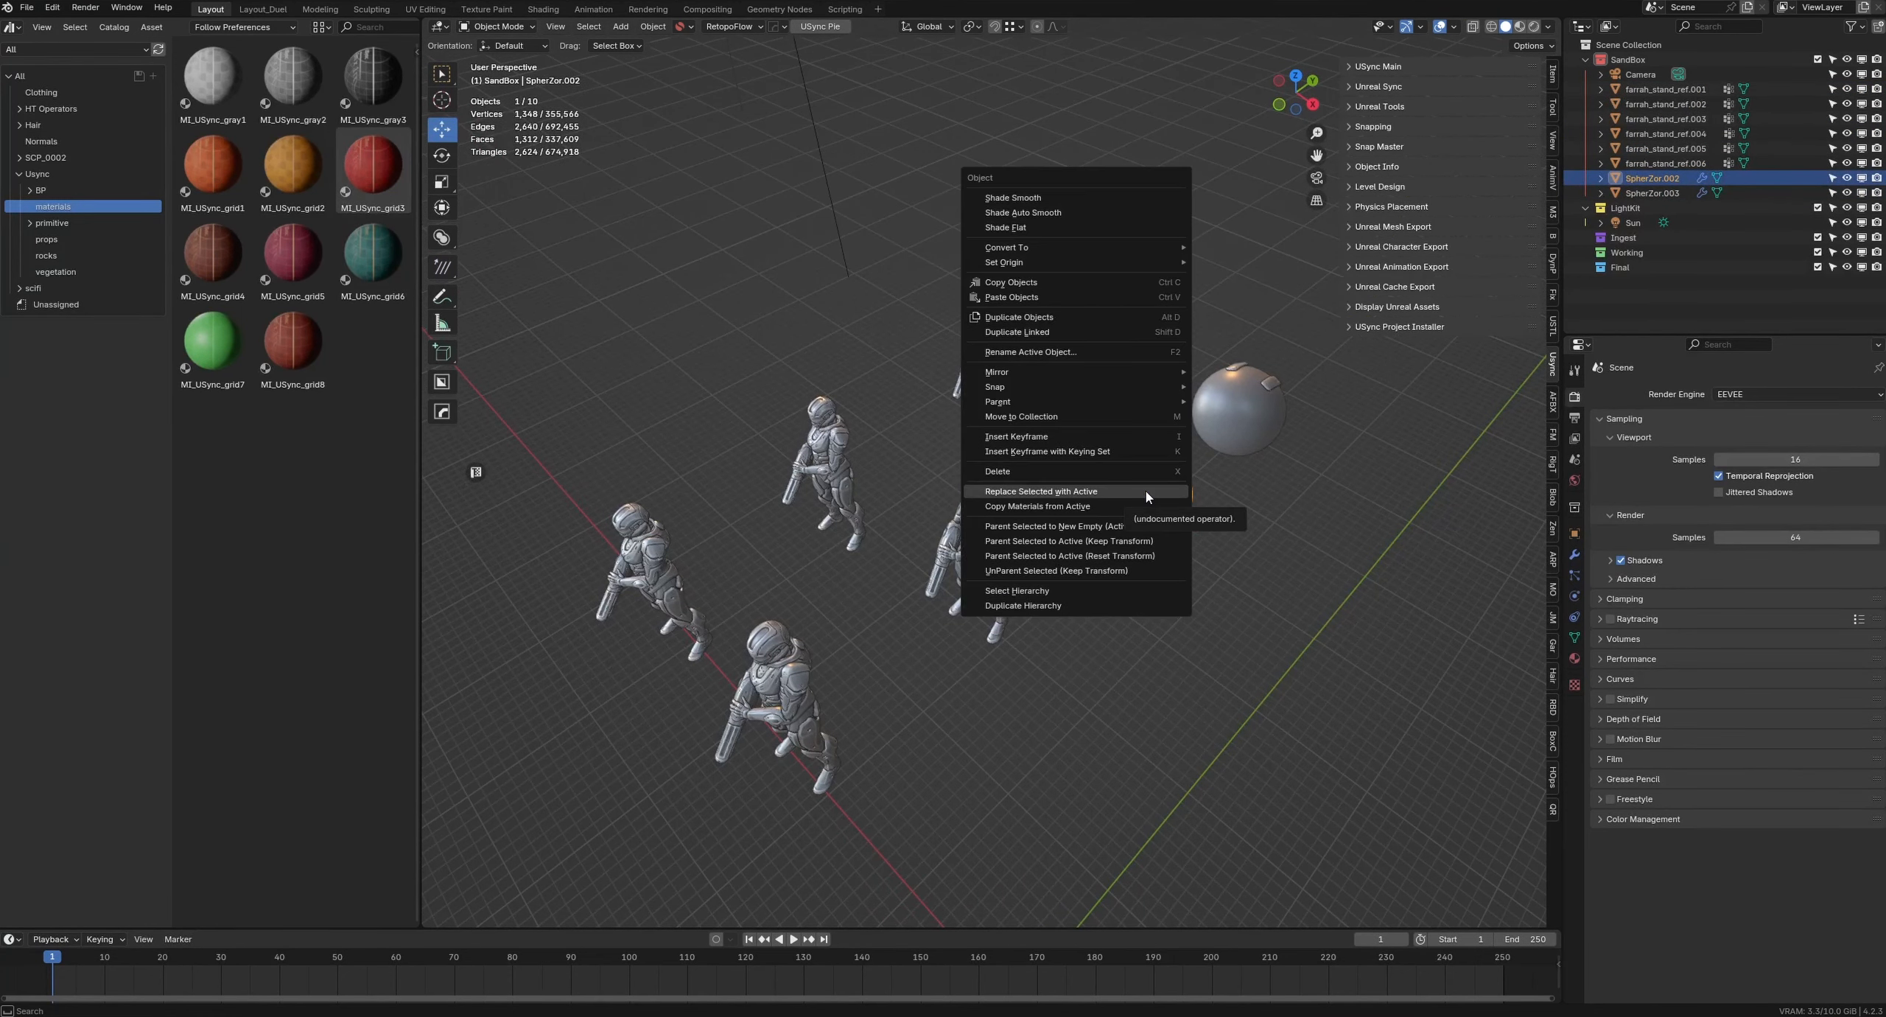
click(1145, 490)
click(1070, 663)
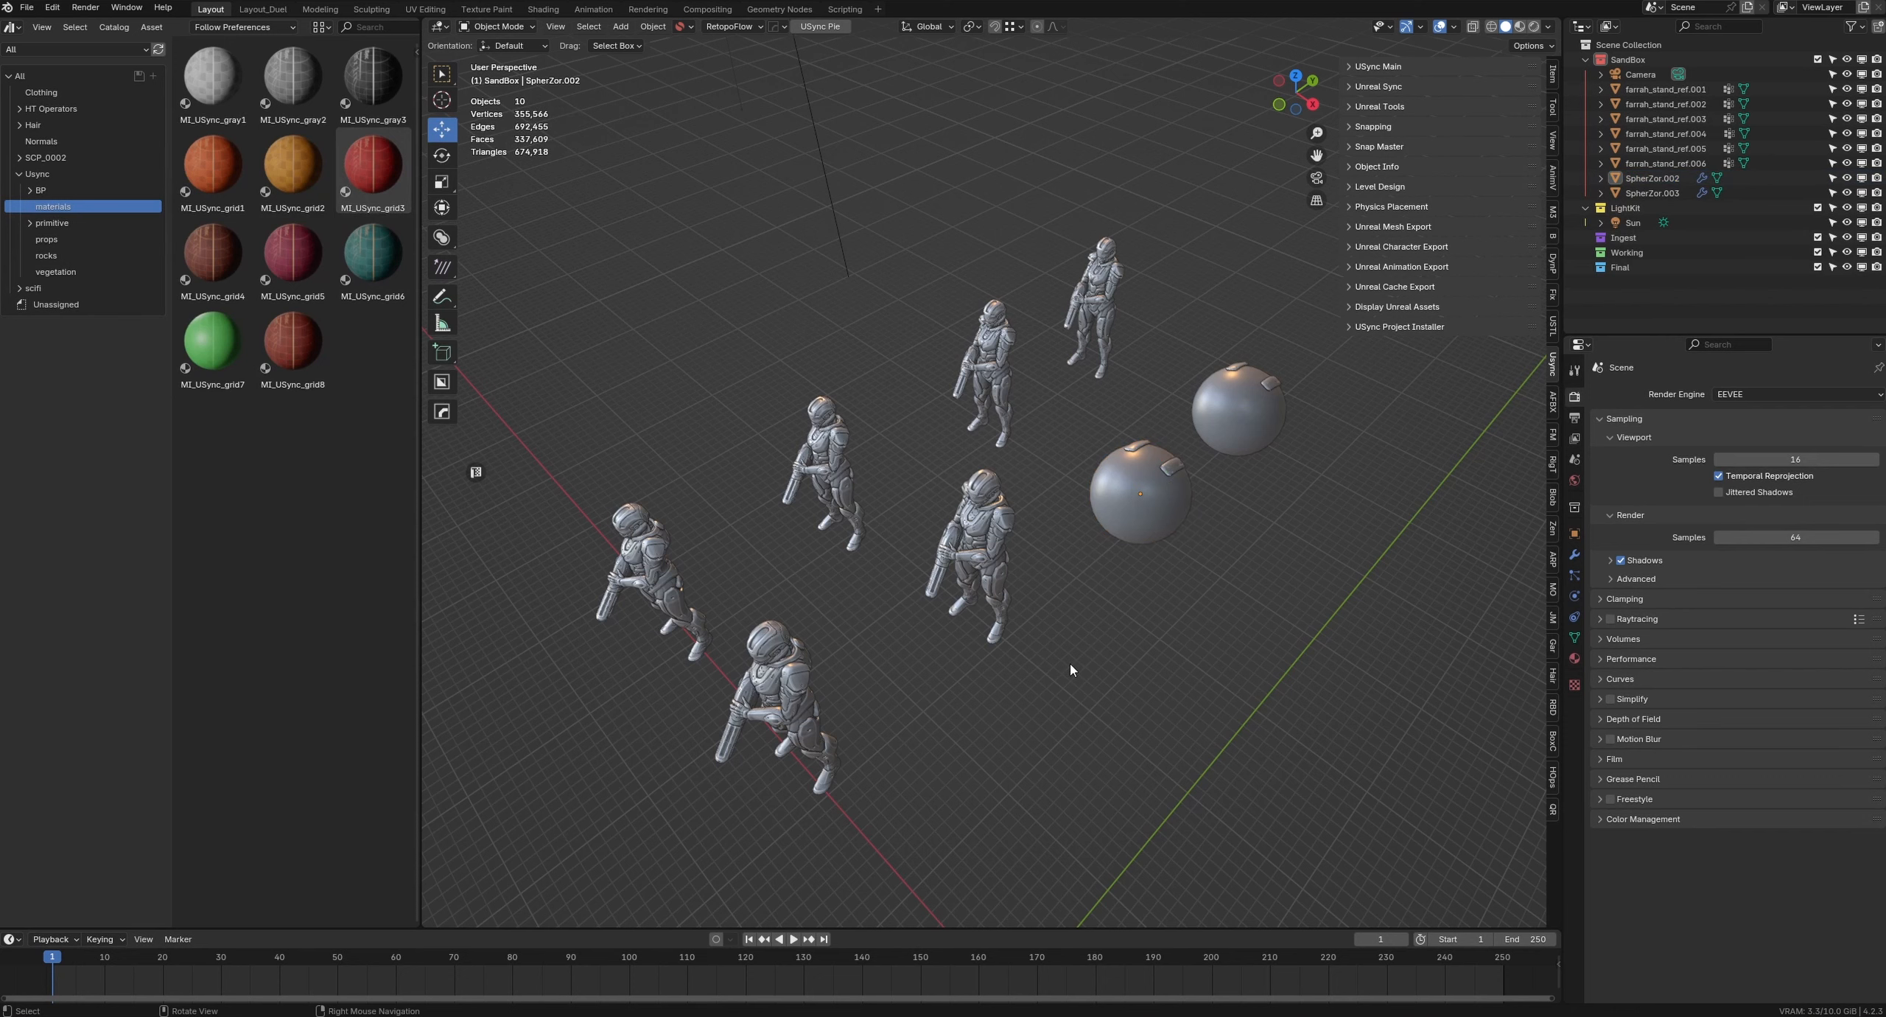
Step: Switch the viewport shading to Material Preview
click(1520, 27)
mouse_move(1014, 613)
alt+mouse_down()
mouse_move(1062, 521)
mouse_move(1078, 597)
mouse_move(1153, 474)
alt+mouse_up()
click(1152, 478)
alt+drag(1058, 544, 1030, 595)
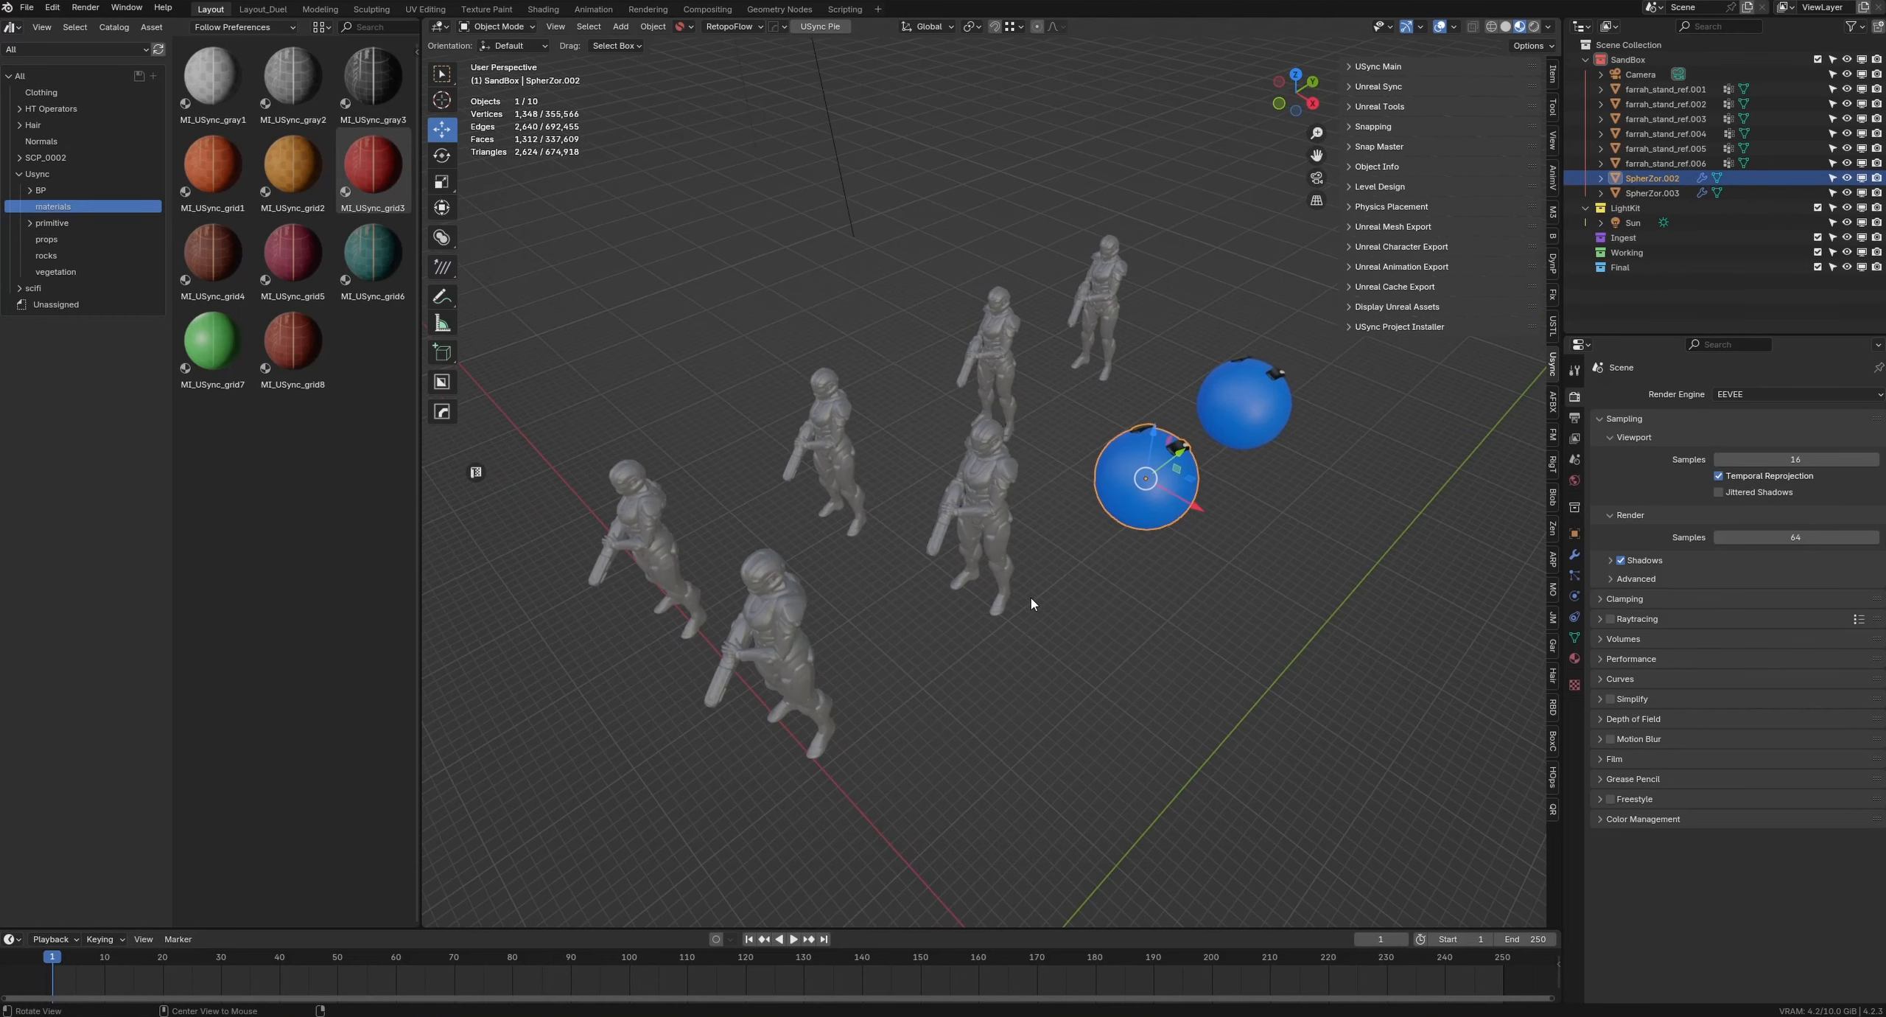
Step: Apply the red MI_USync_grid3 material to one figure and copy it to the other selected figures with Copy Materials from Active
drag(396, 156, 867, 349)
shift+click(665, 528)
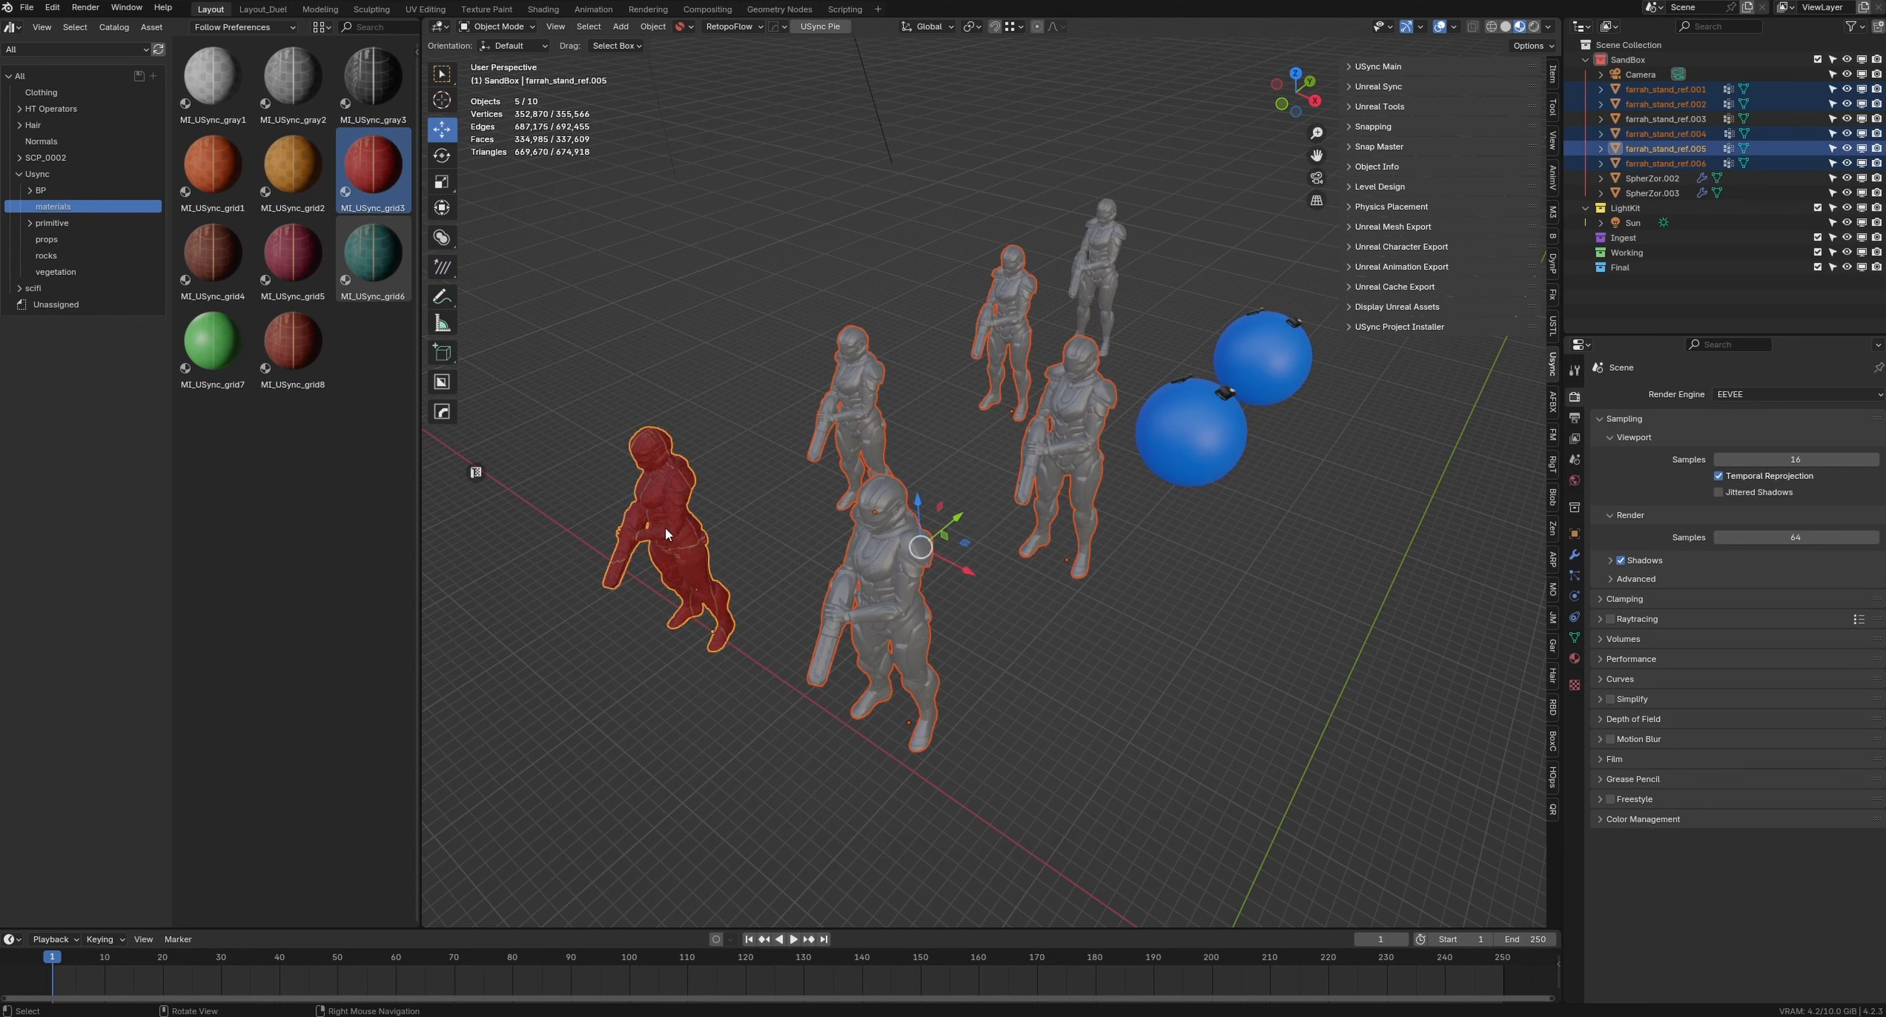
right_click(657, 509)
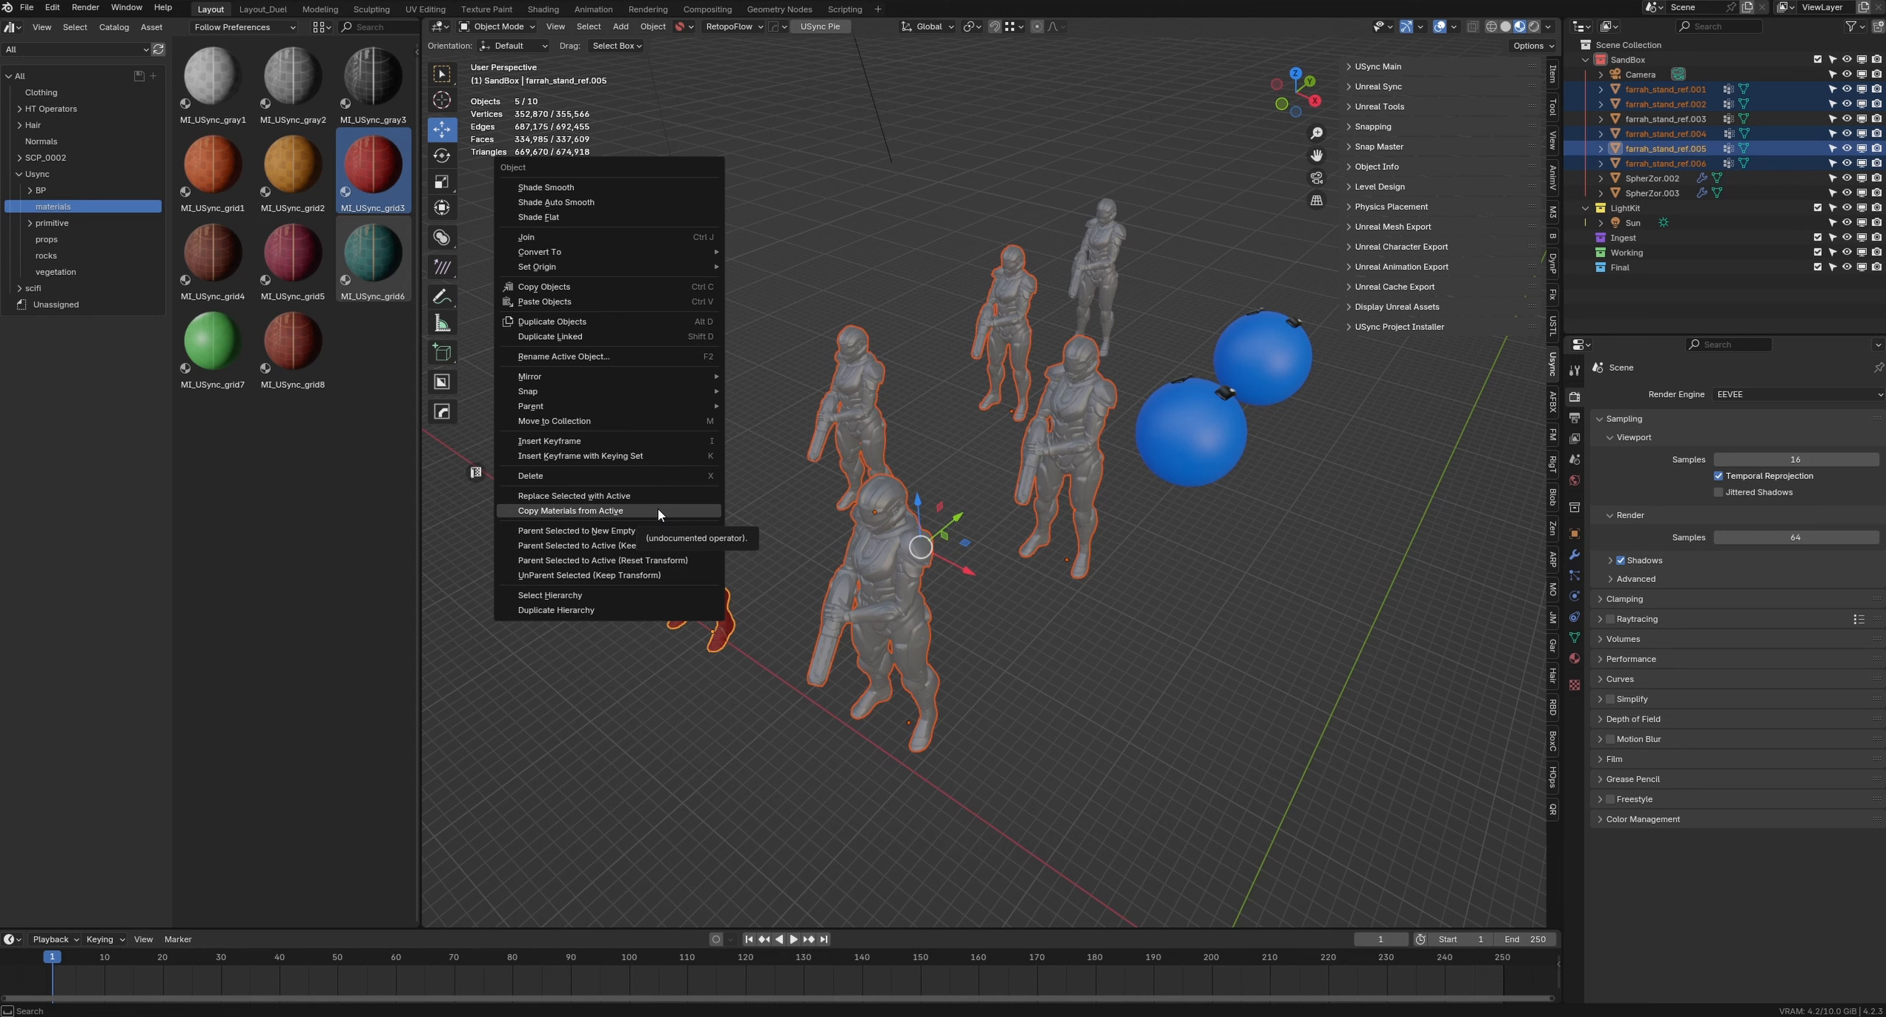
click(657, 510)
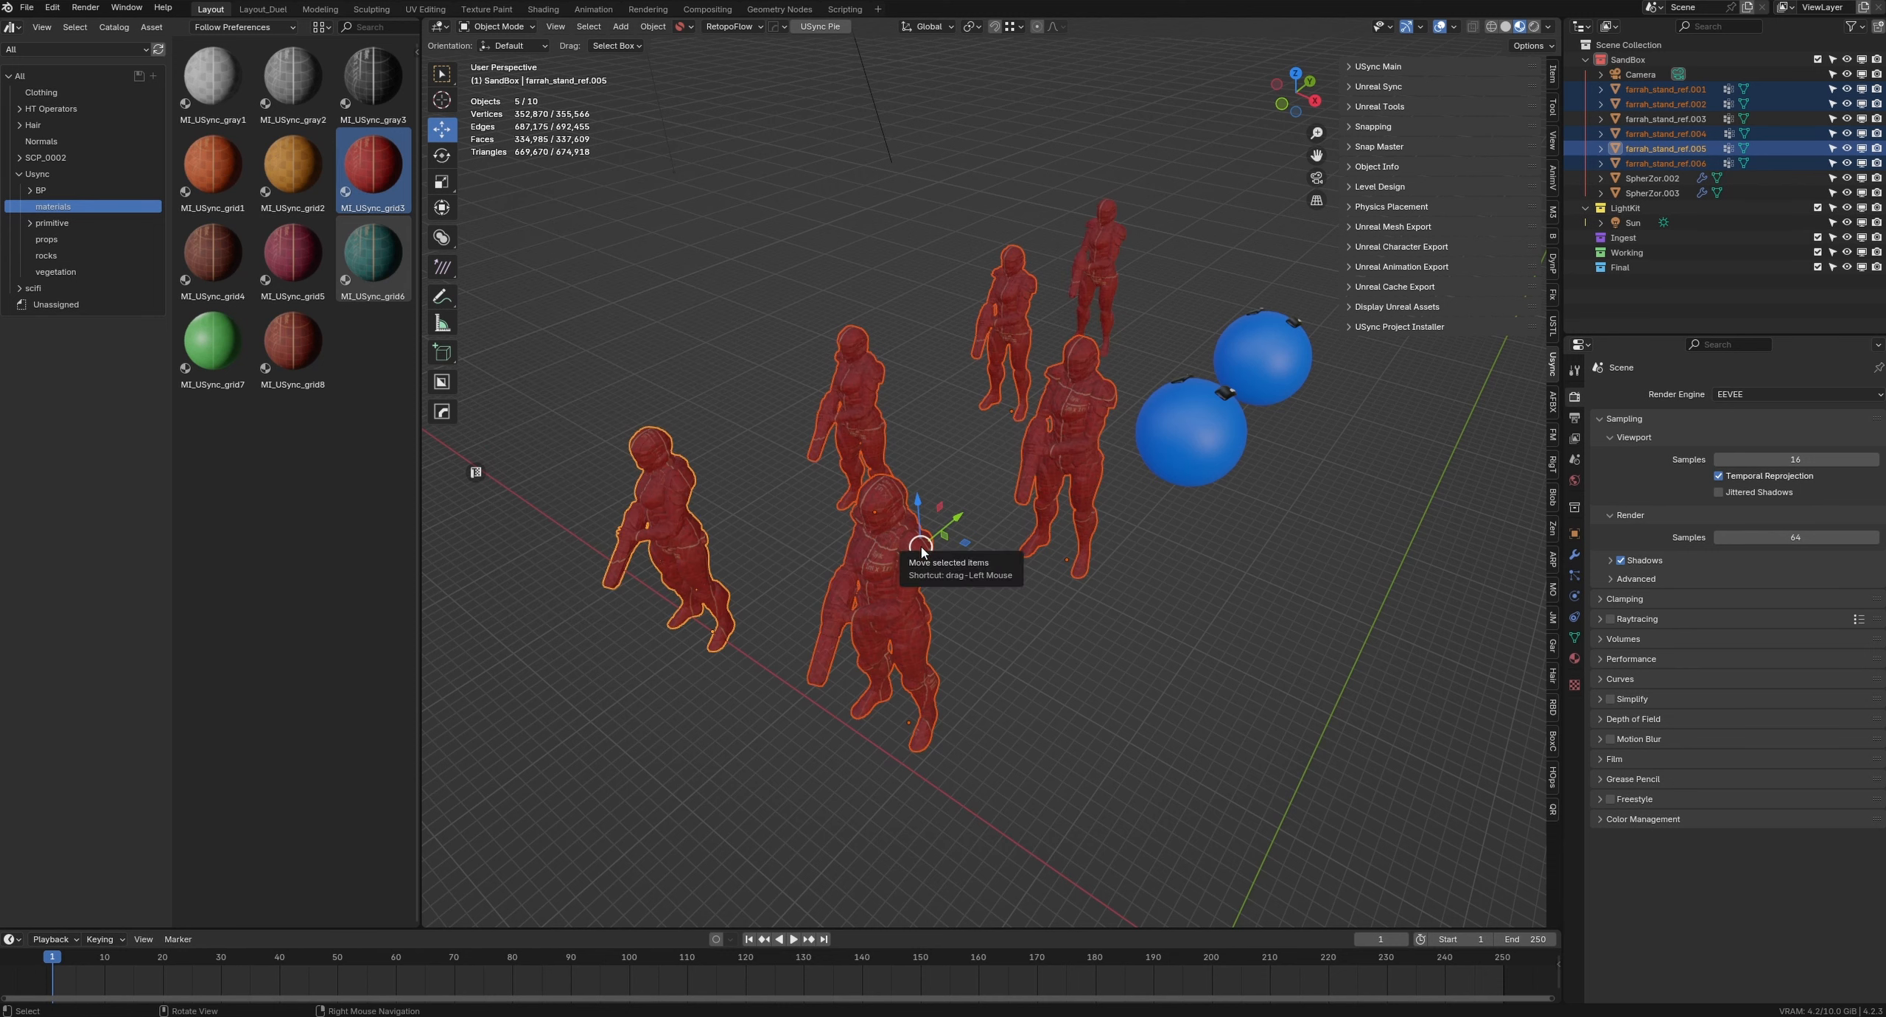
click(1095, 599)
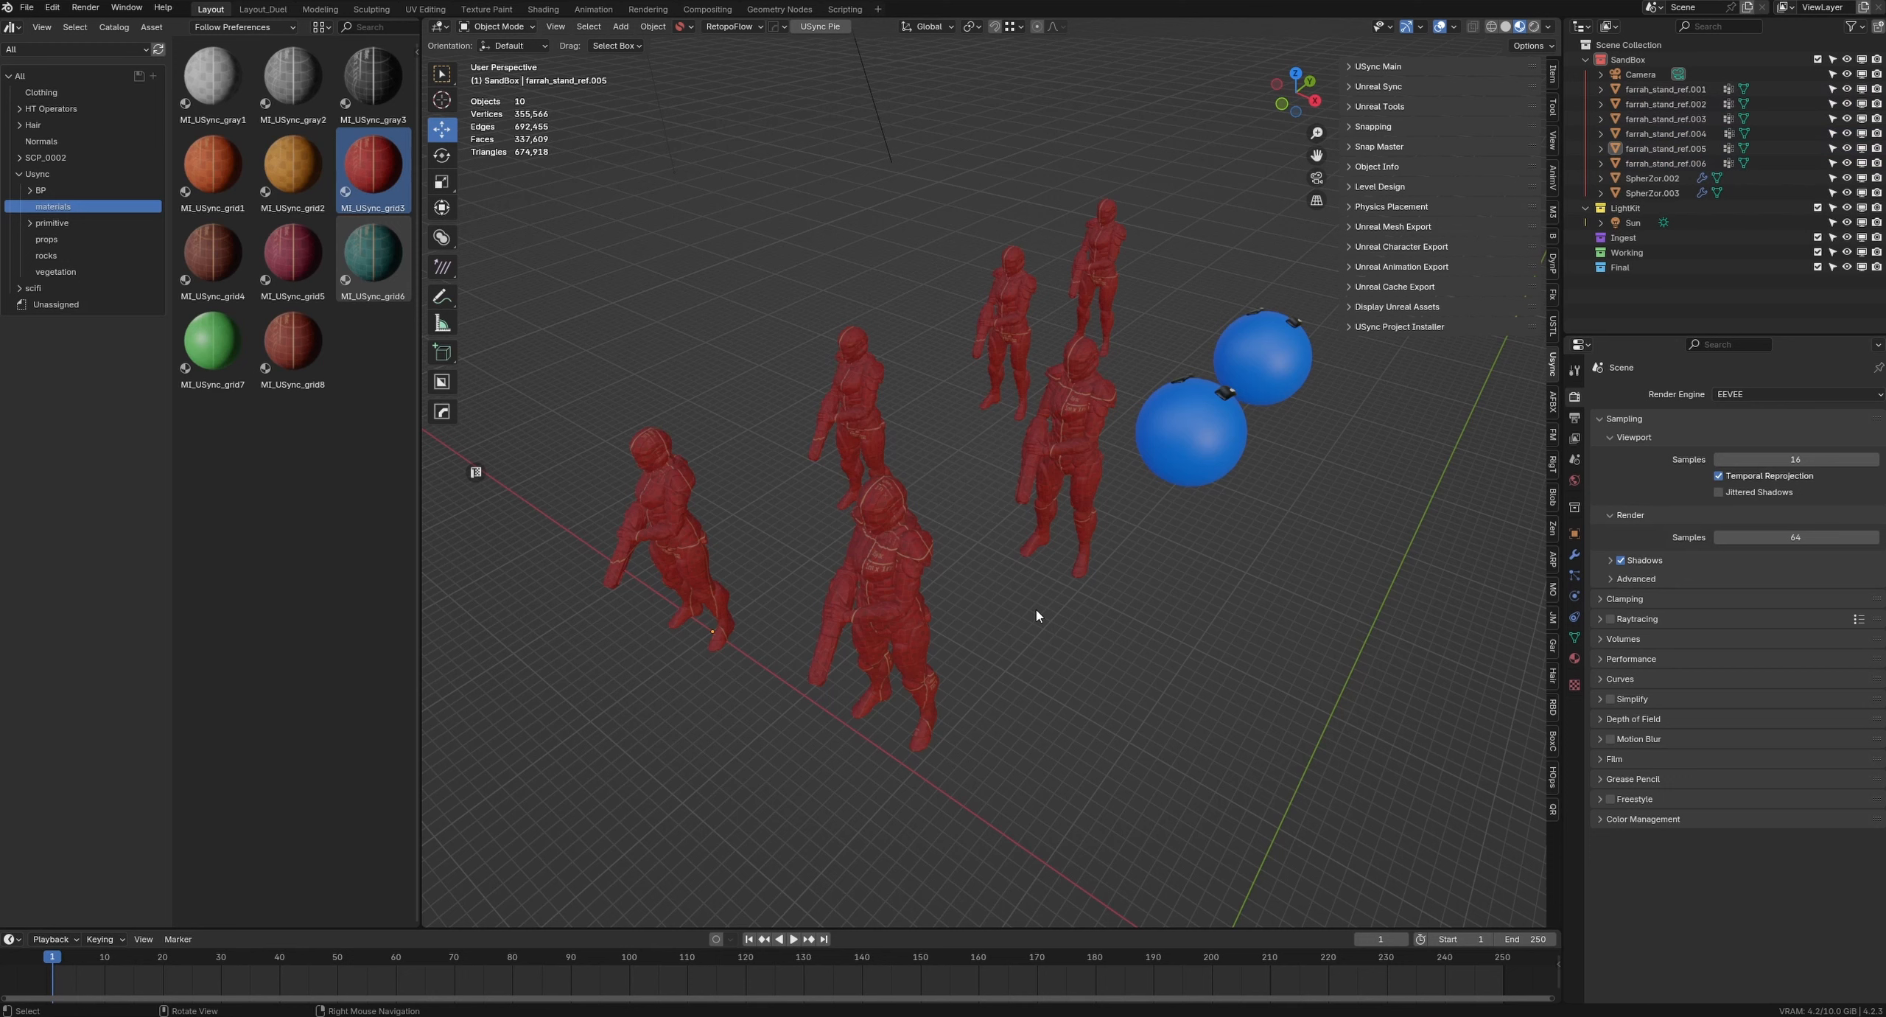
Step: Select five figures with the foreground one active and parent them to a new empty using the active transform
right_click(1041, 613)
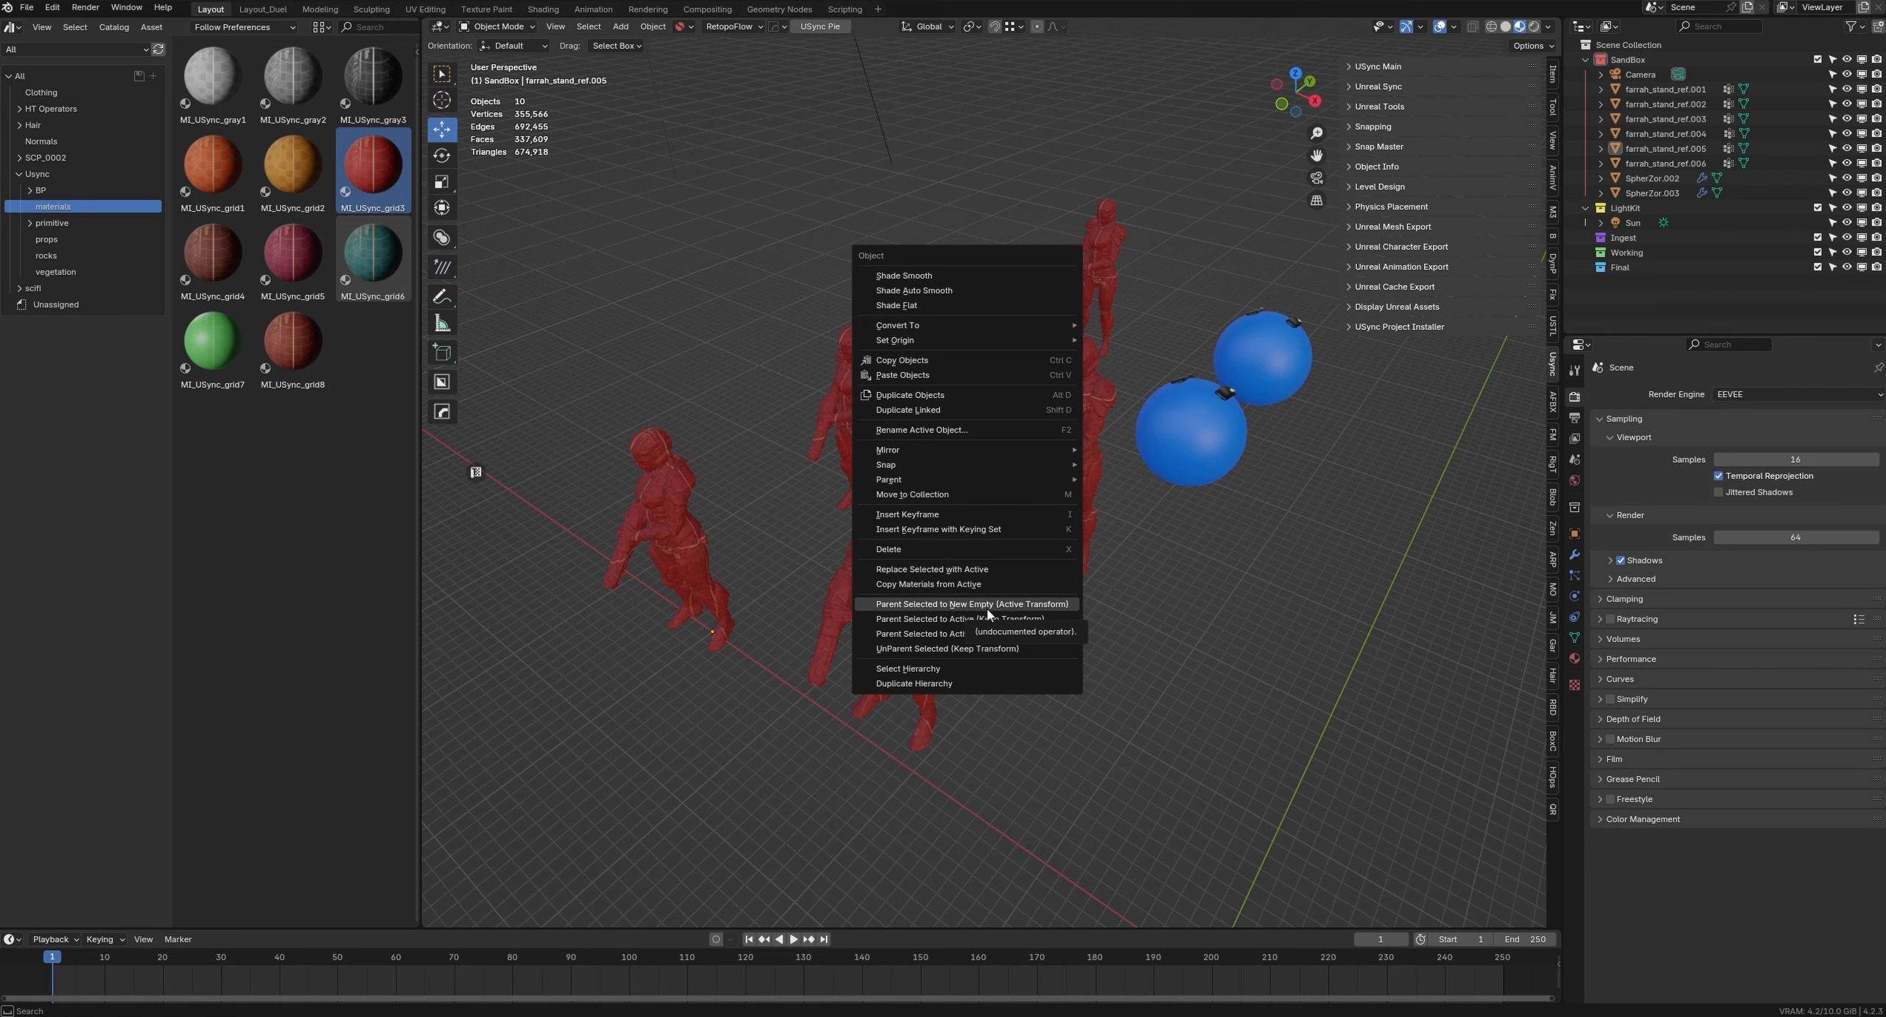
drag(1052, 790, 637, 218)
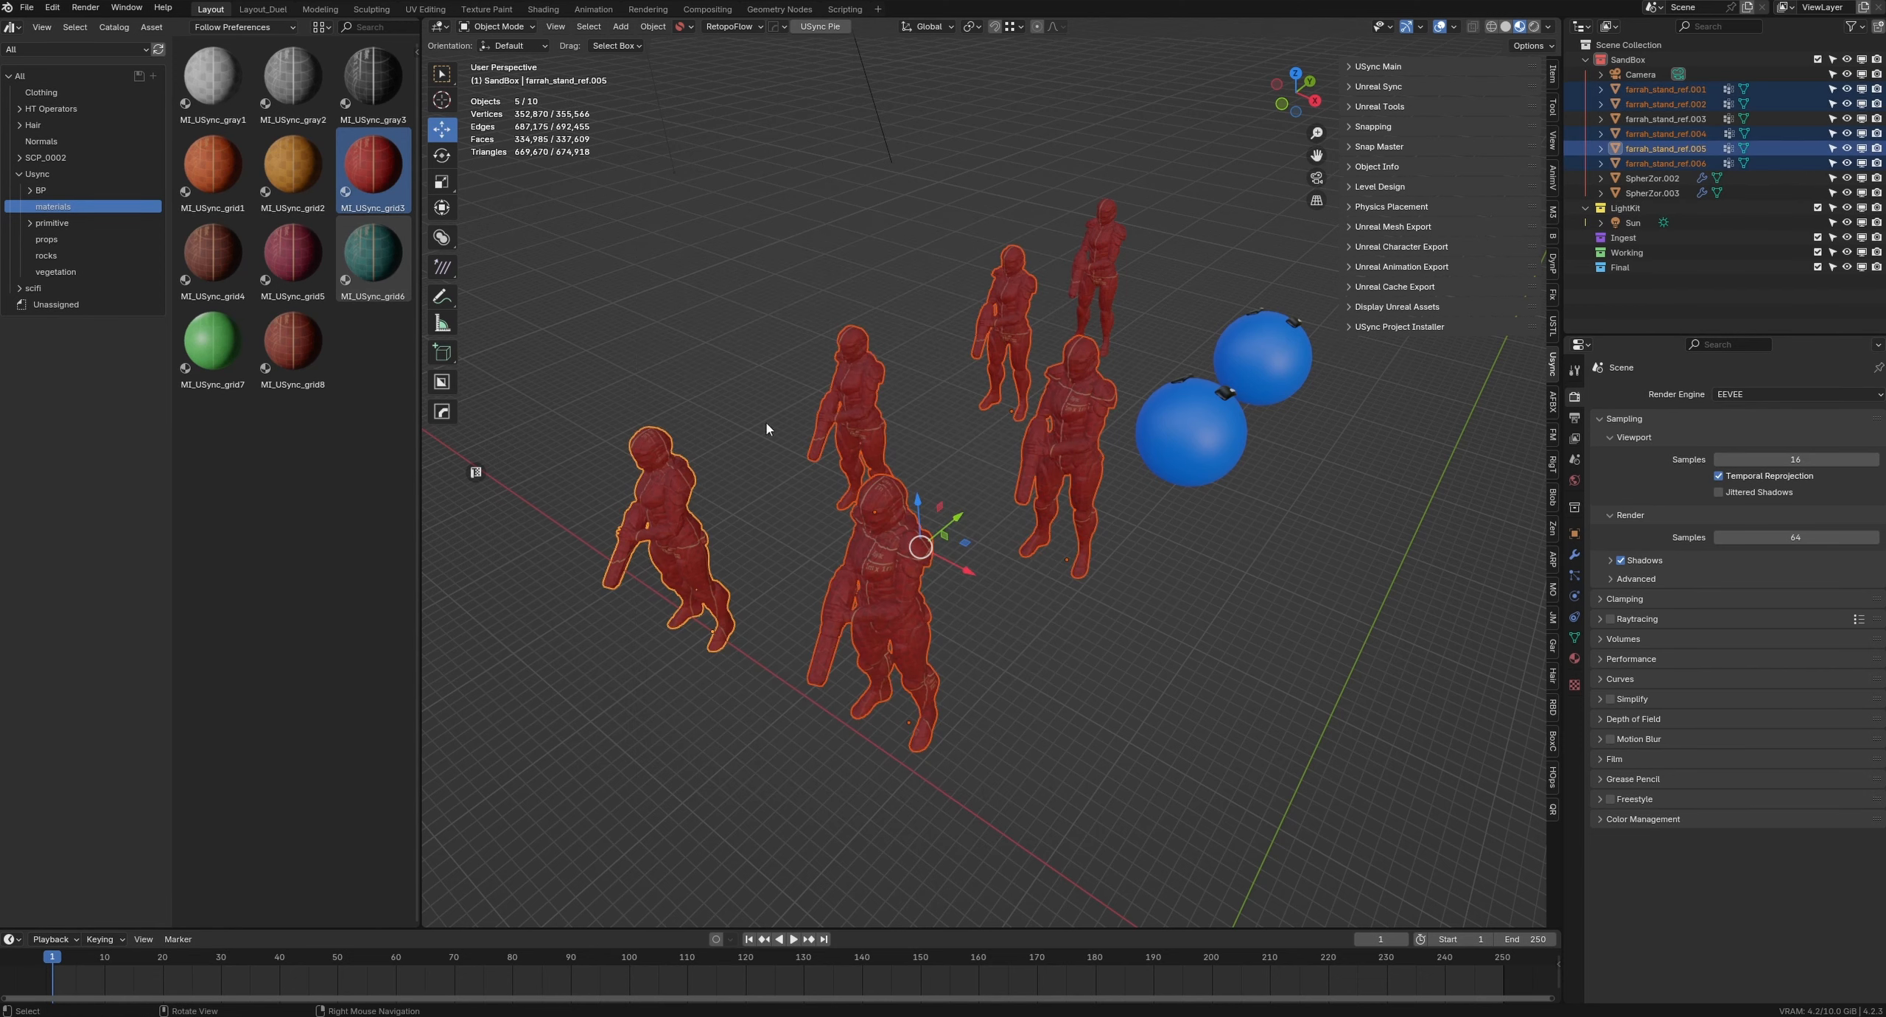
alt+drag(1187, 715, 1148, 719)
alt+middle_drag(756, 658, 912, 626)
alt+drag(913, 626, 973, 623)
shift+click(1103, 554)
alt+drag(1111, 643, 1170, 648)
alt+middle_drag(1170, 649, 1031, 539)
right_click(957, 458)
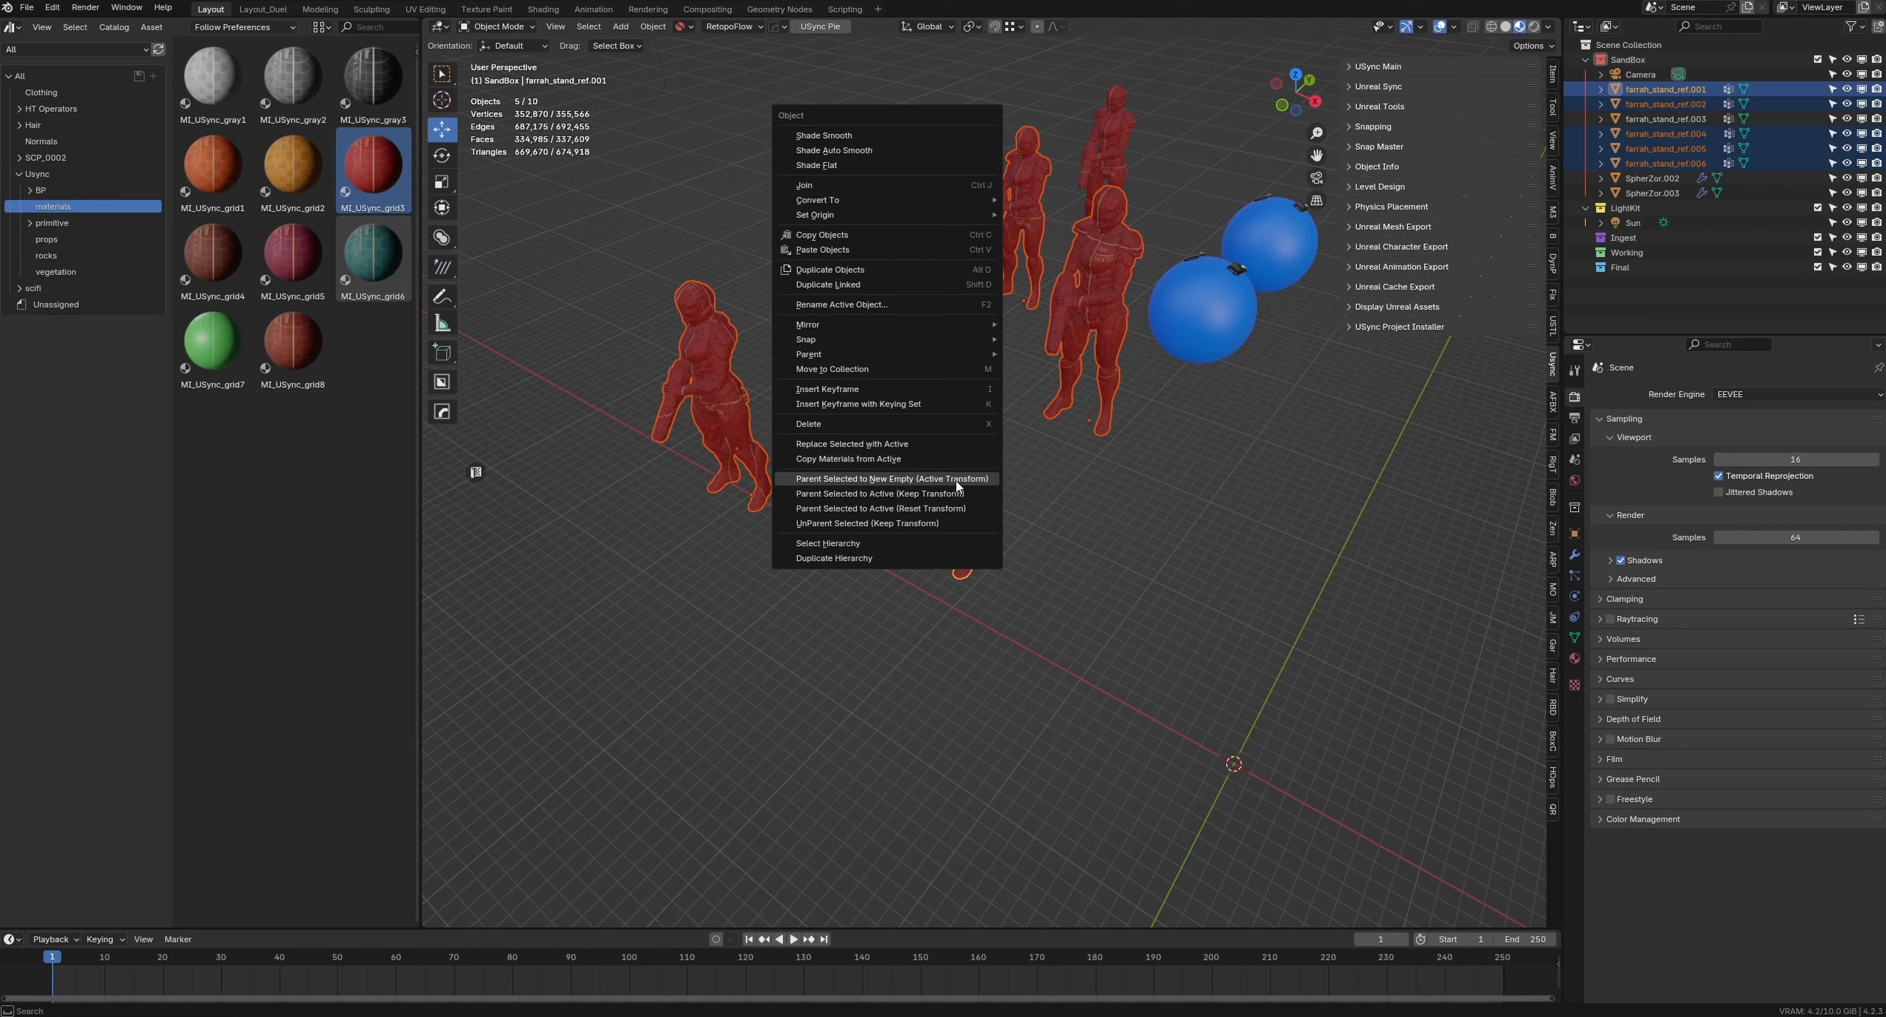
click(957, 480)
middle_drag(957, 486, 1217, 525)
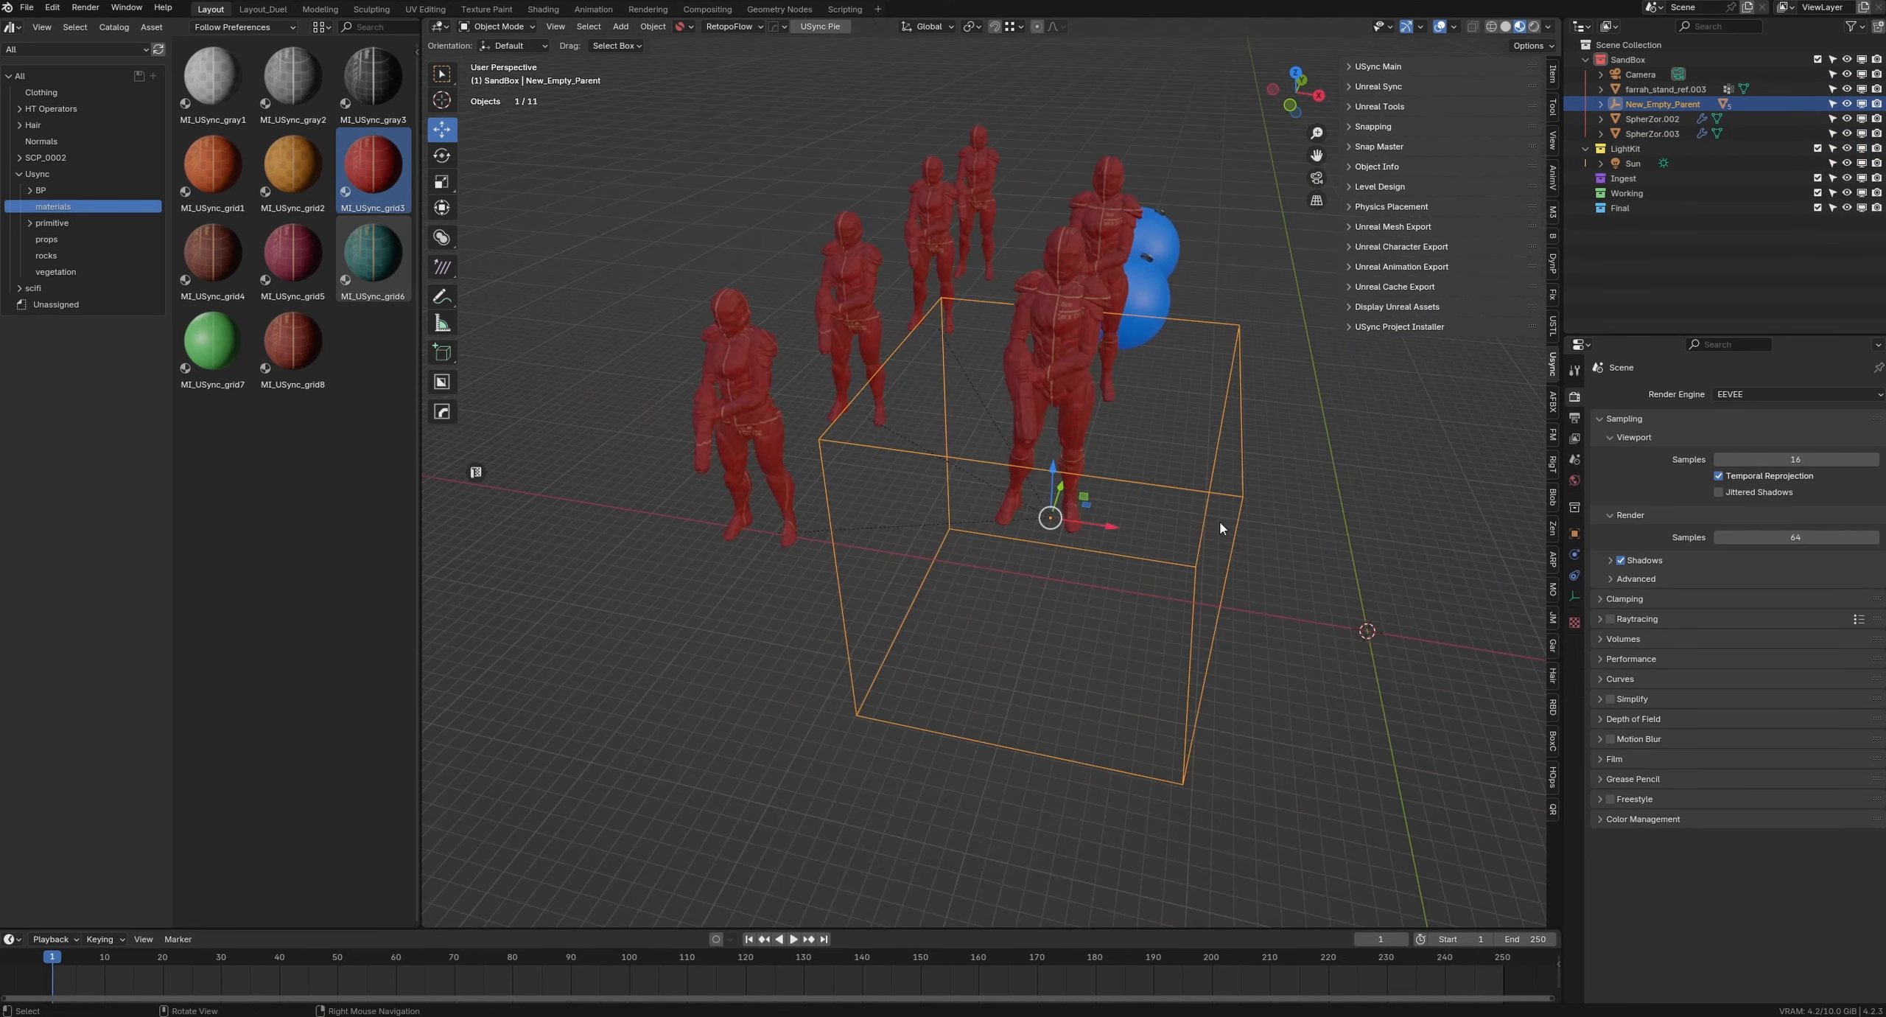
Step: Move the new empty parent freely to shift its five child figures
click(1212, 523)
click(1051, 518)
drag(1051, 518, 897, 463)
mouse_move(1107, 609)
alt+mouse_down()
mouse_move(1009, 649)
mouse_move(1101, 613)
alt+mouse_up()
scroll(1037, 521, up, 5)
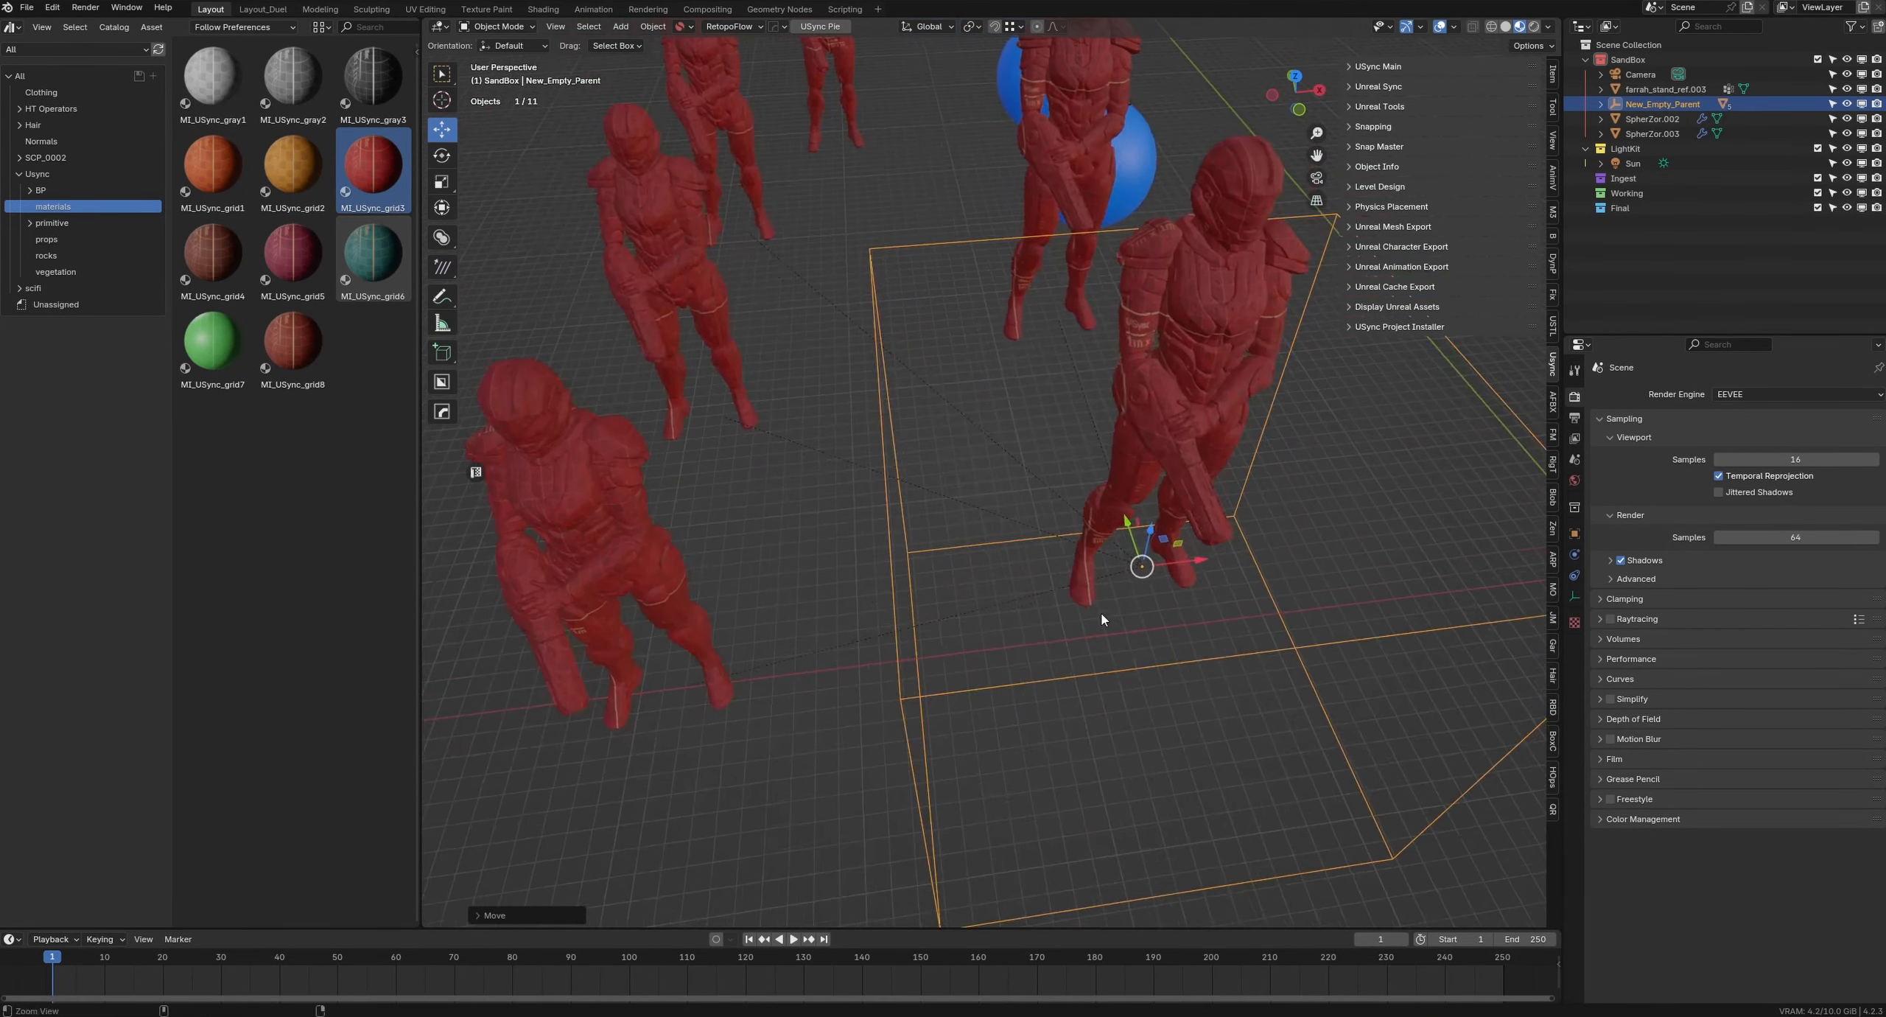
scroll(1036, 510, down, 1)
Step: Turn off Relationship Lines in the viewport overlays
click(1454, 27)
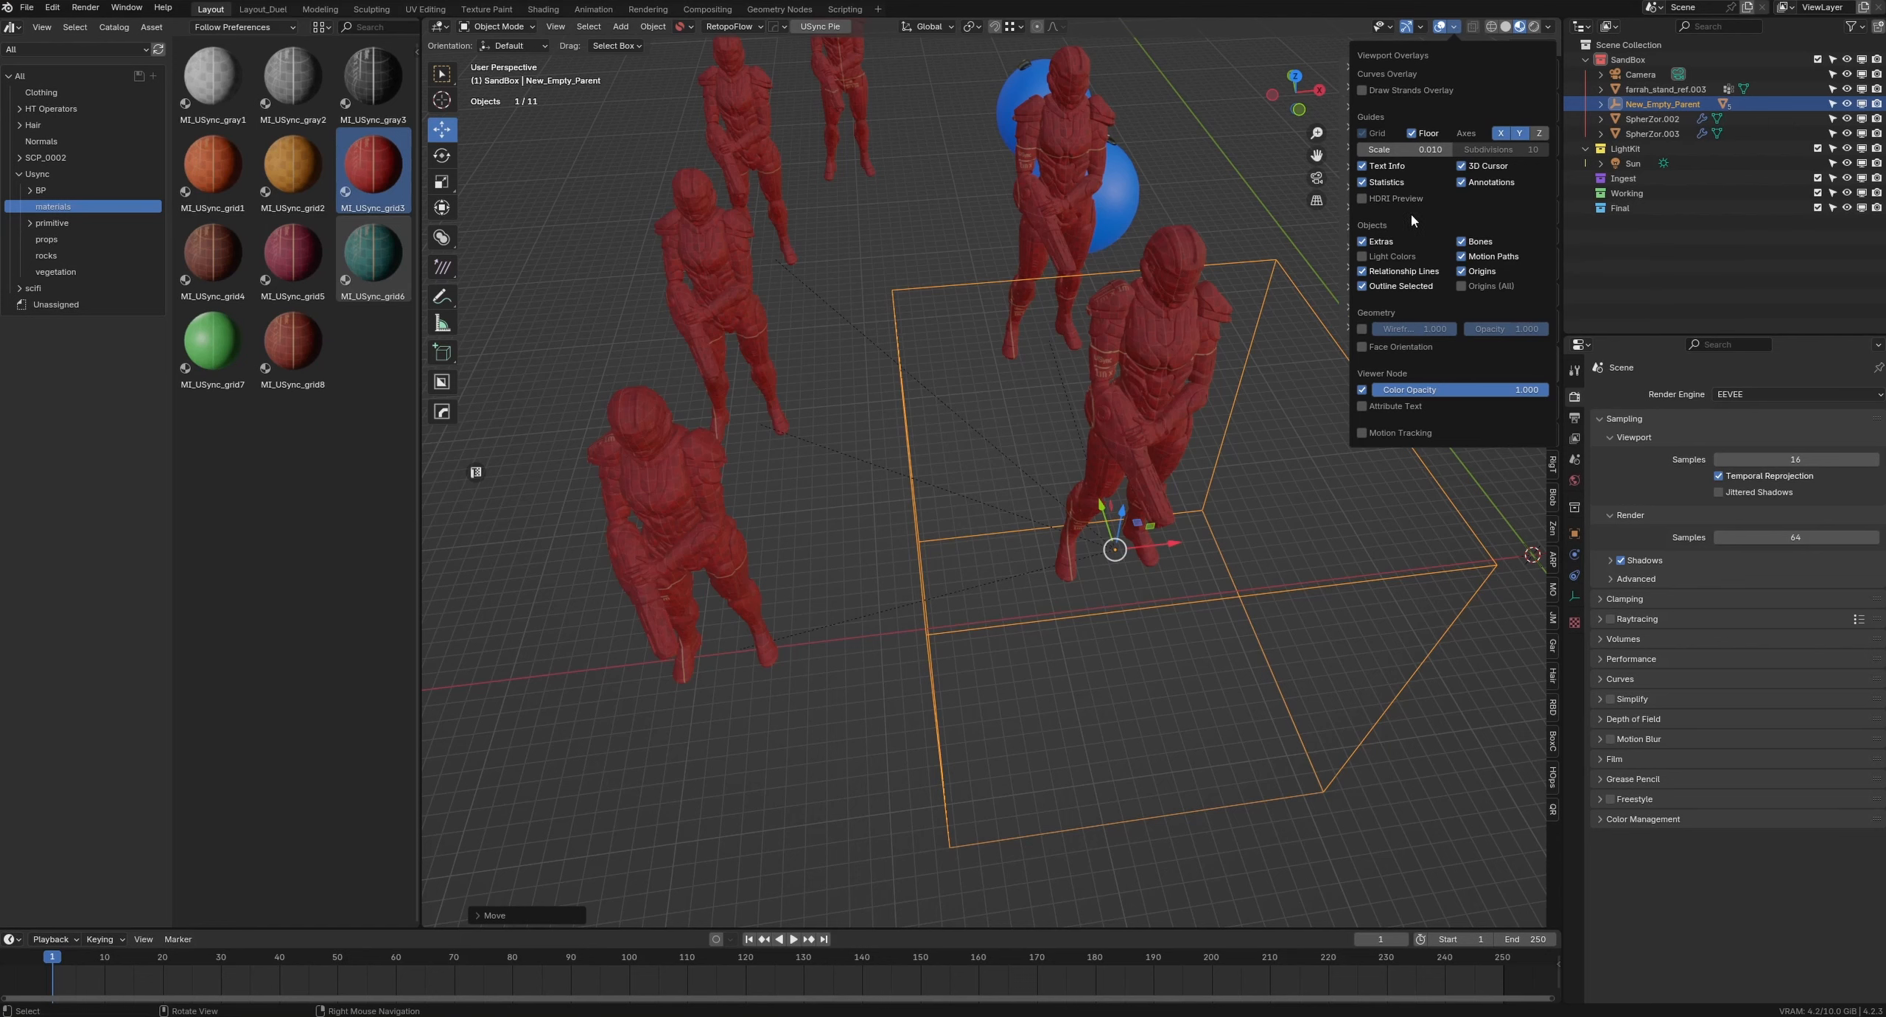
click(1363, 271)
click(985, 589)
Step: Reposition the empty parent and its figures slightly, then deselect everything
middle_drag(984, 589, 1024, 570)
click(1171, 491)
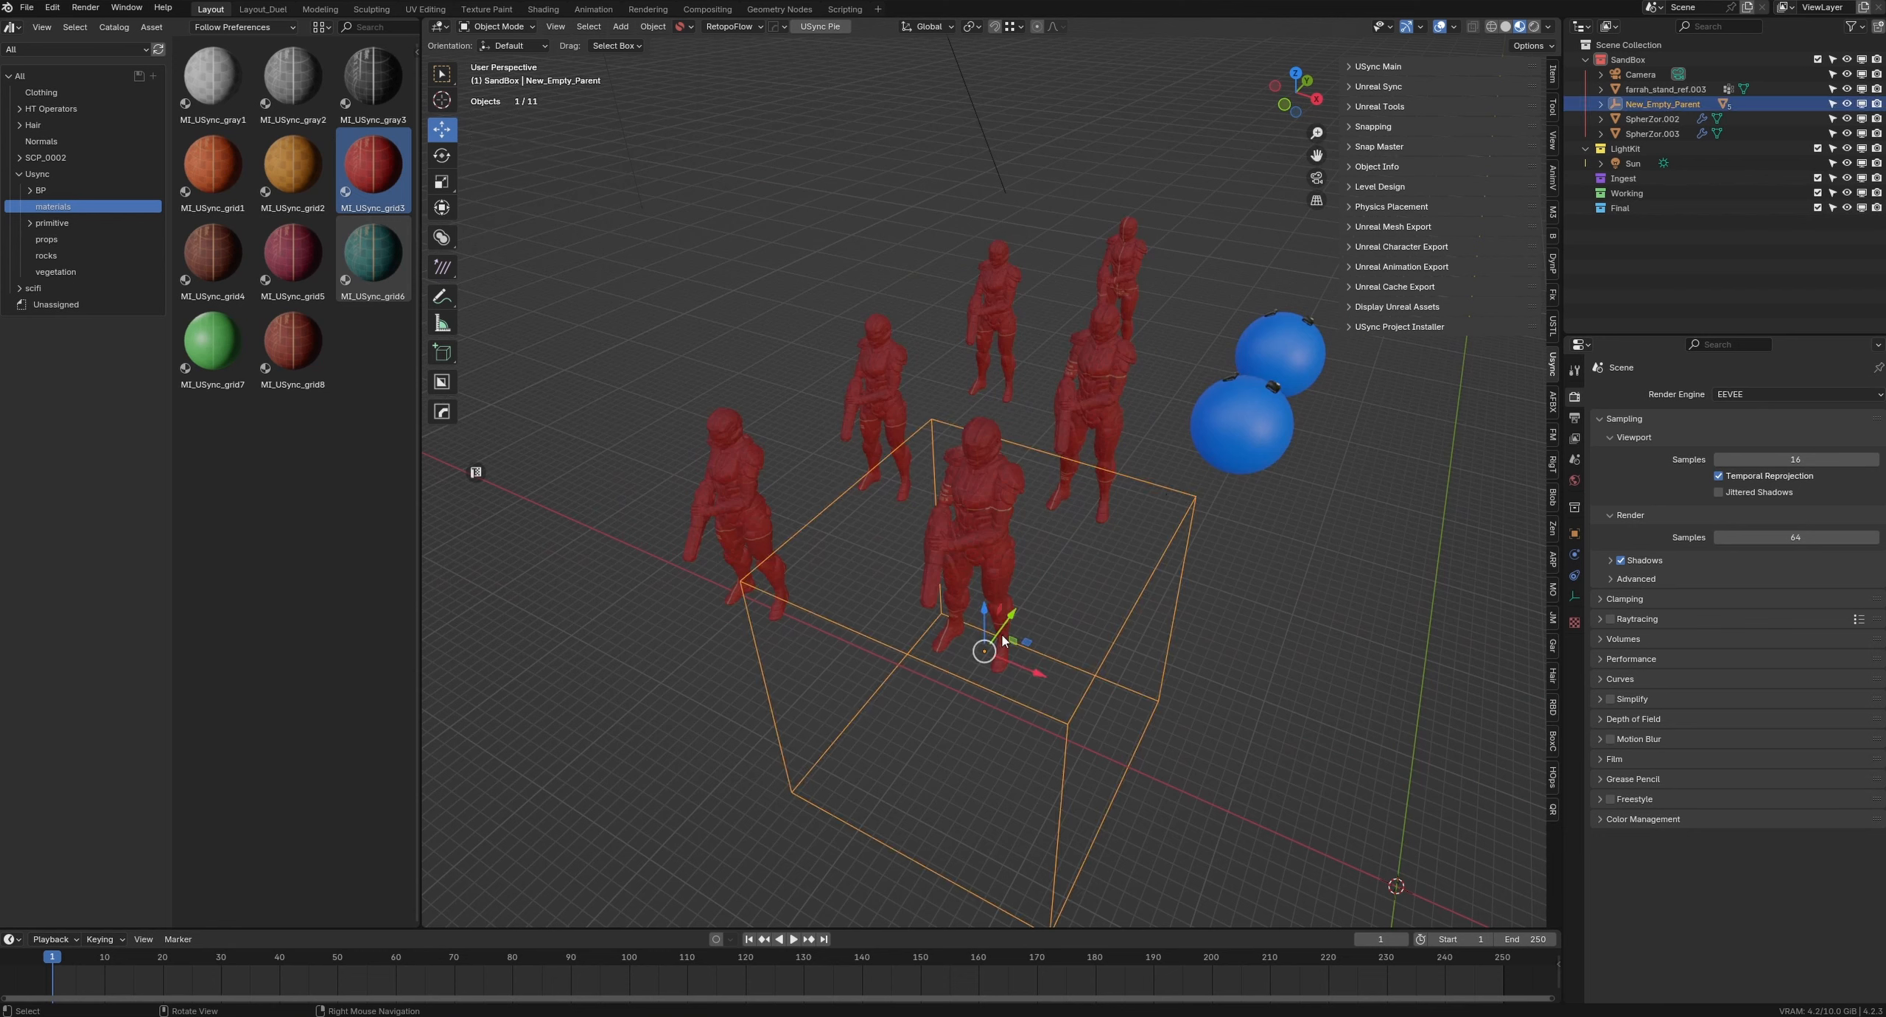
drag(985, 652, 932, 646)
right_click(713, 351)
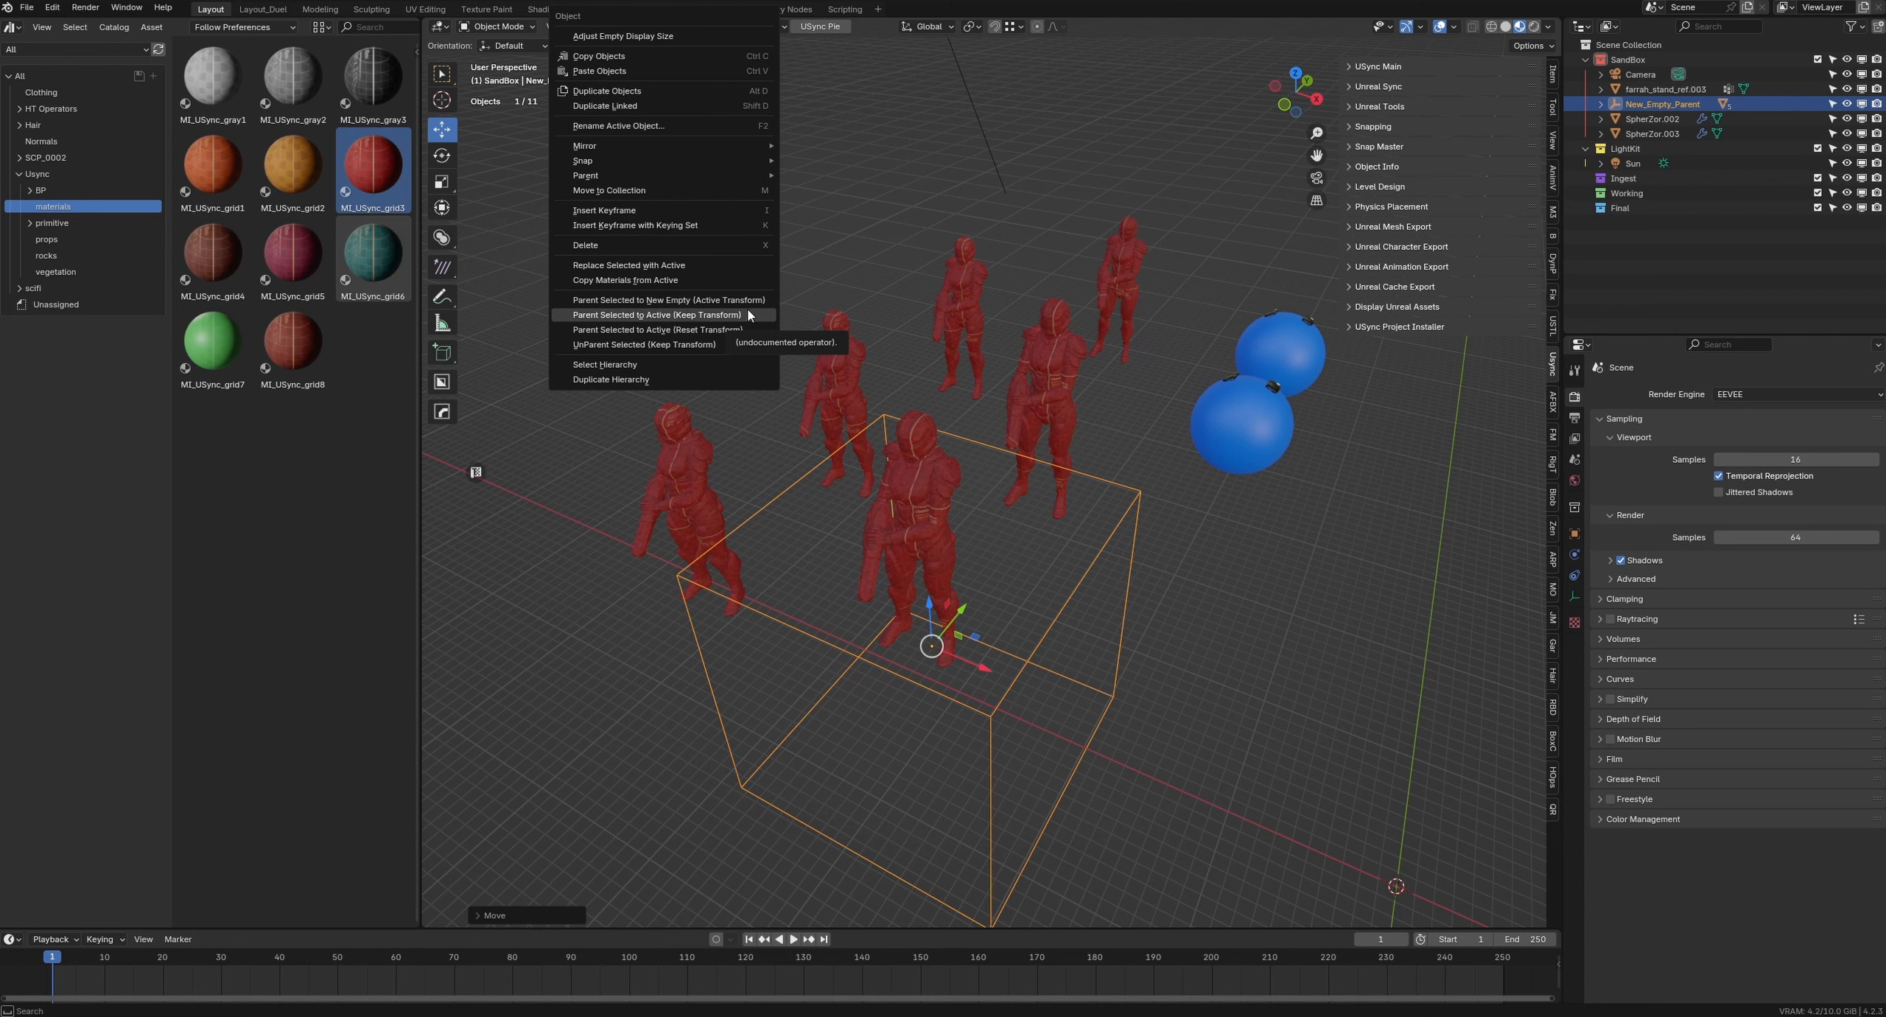
click(1280, 493)
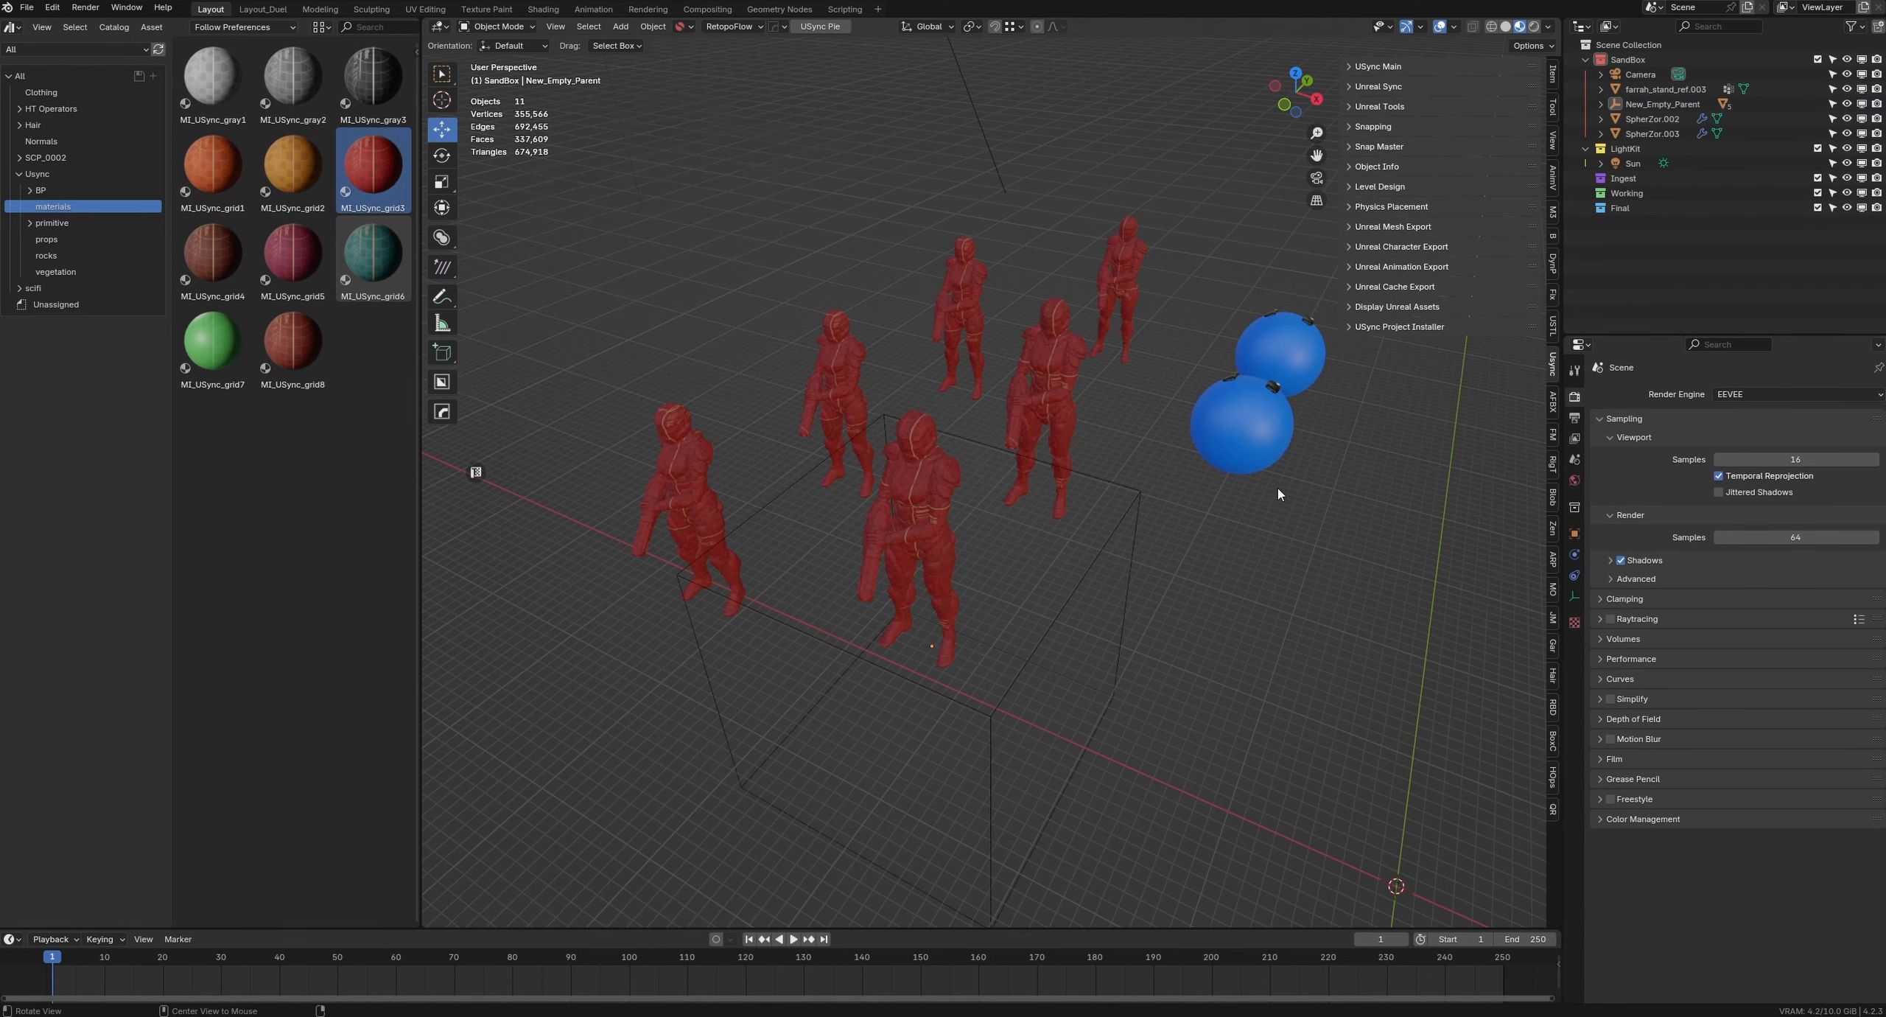
Step: Parent three figures to the nearer blue sphere with Parent Selected to Active (Keep Transform)
middle_drag(1280, 493, 934, 602)
click(790, 557)
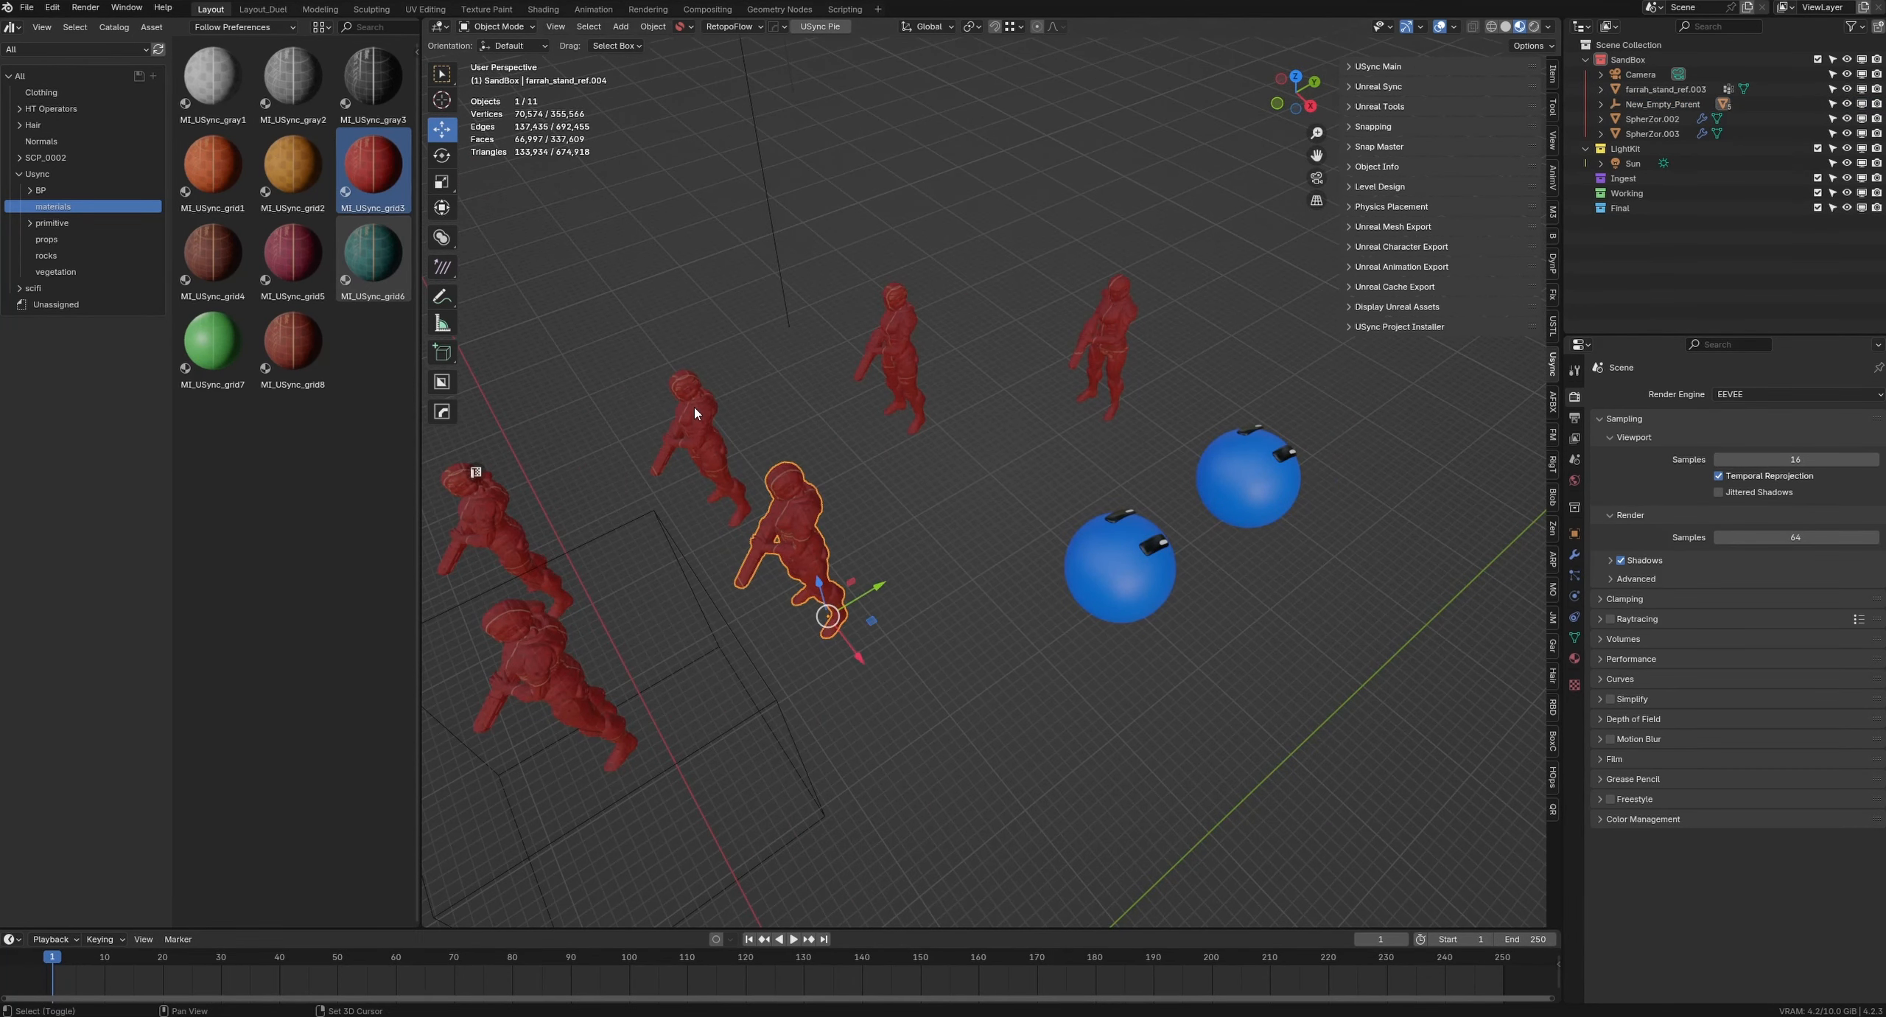
shift+click(694, 407)
shift+click(906, 330)
shift+click(1113, 589)
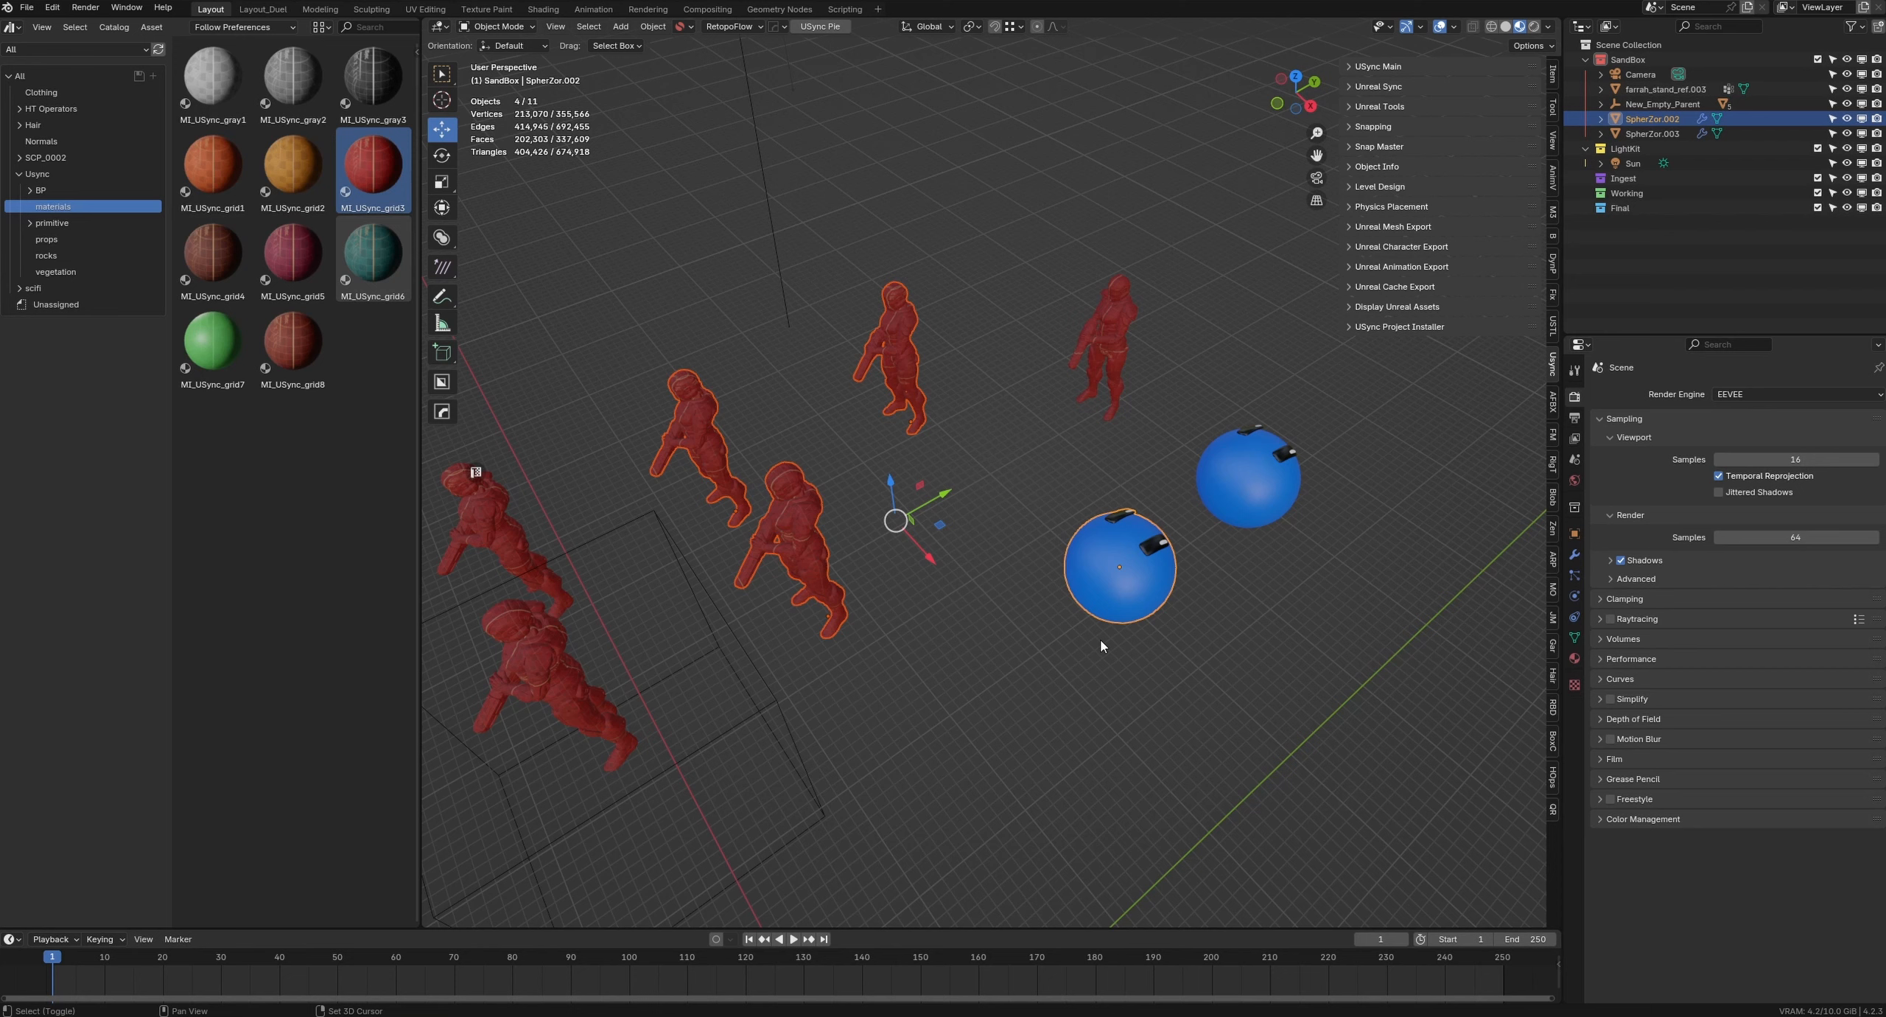
middle_drag(1098, 573, 1105, 564)
right_click(1104, 571)
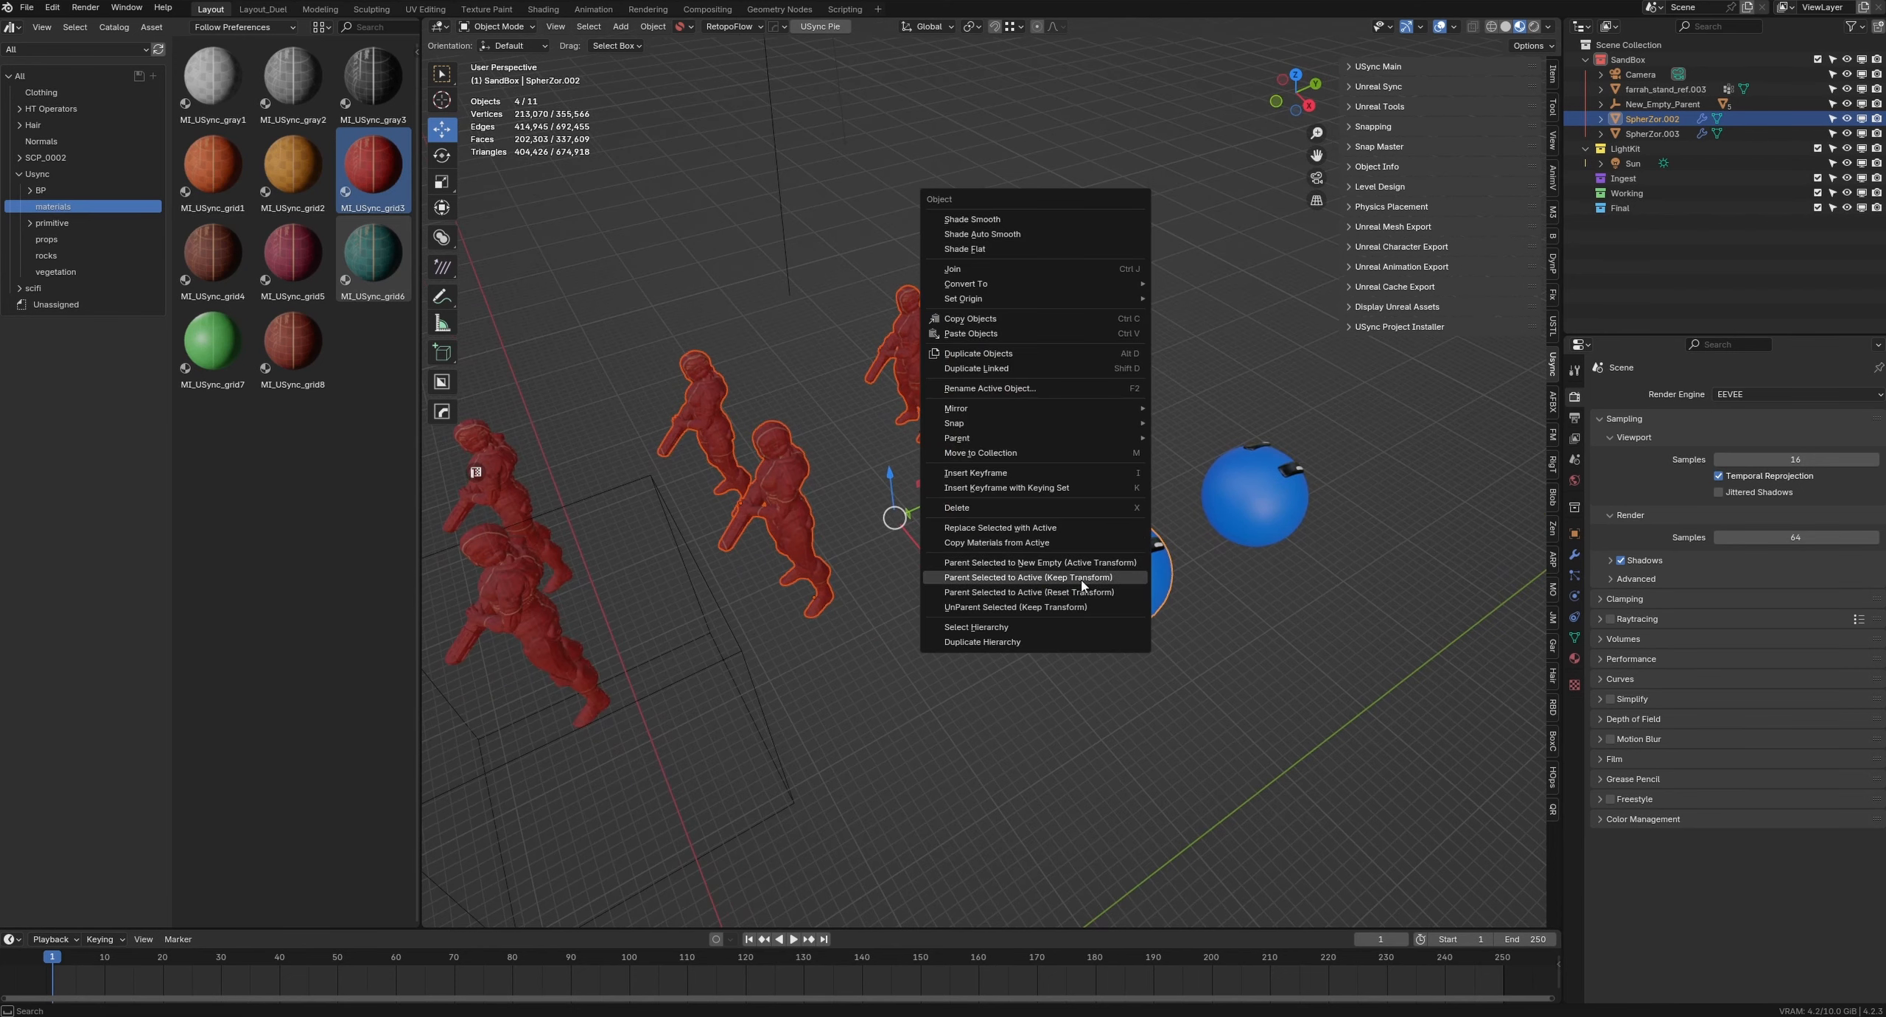
click(1082, 577)
Step: Move the nearer blue sphere around twice to shift its three child figures along with it
click(1105, 582)
key(g)
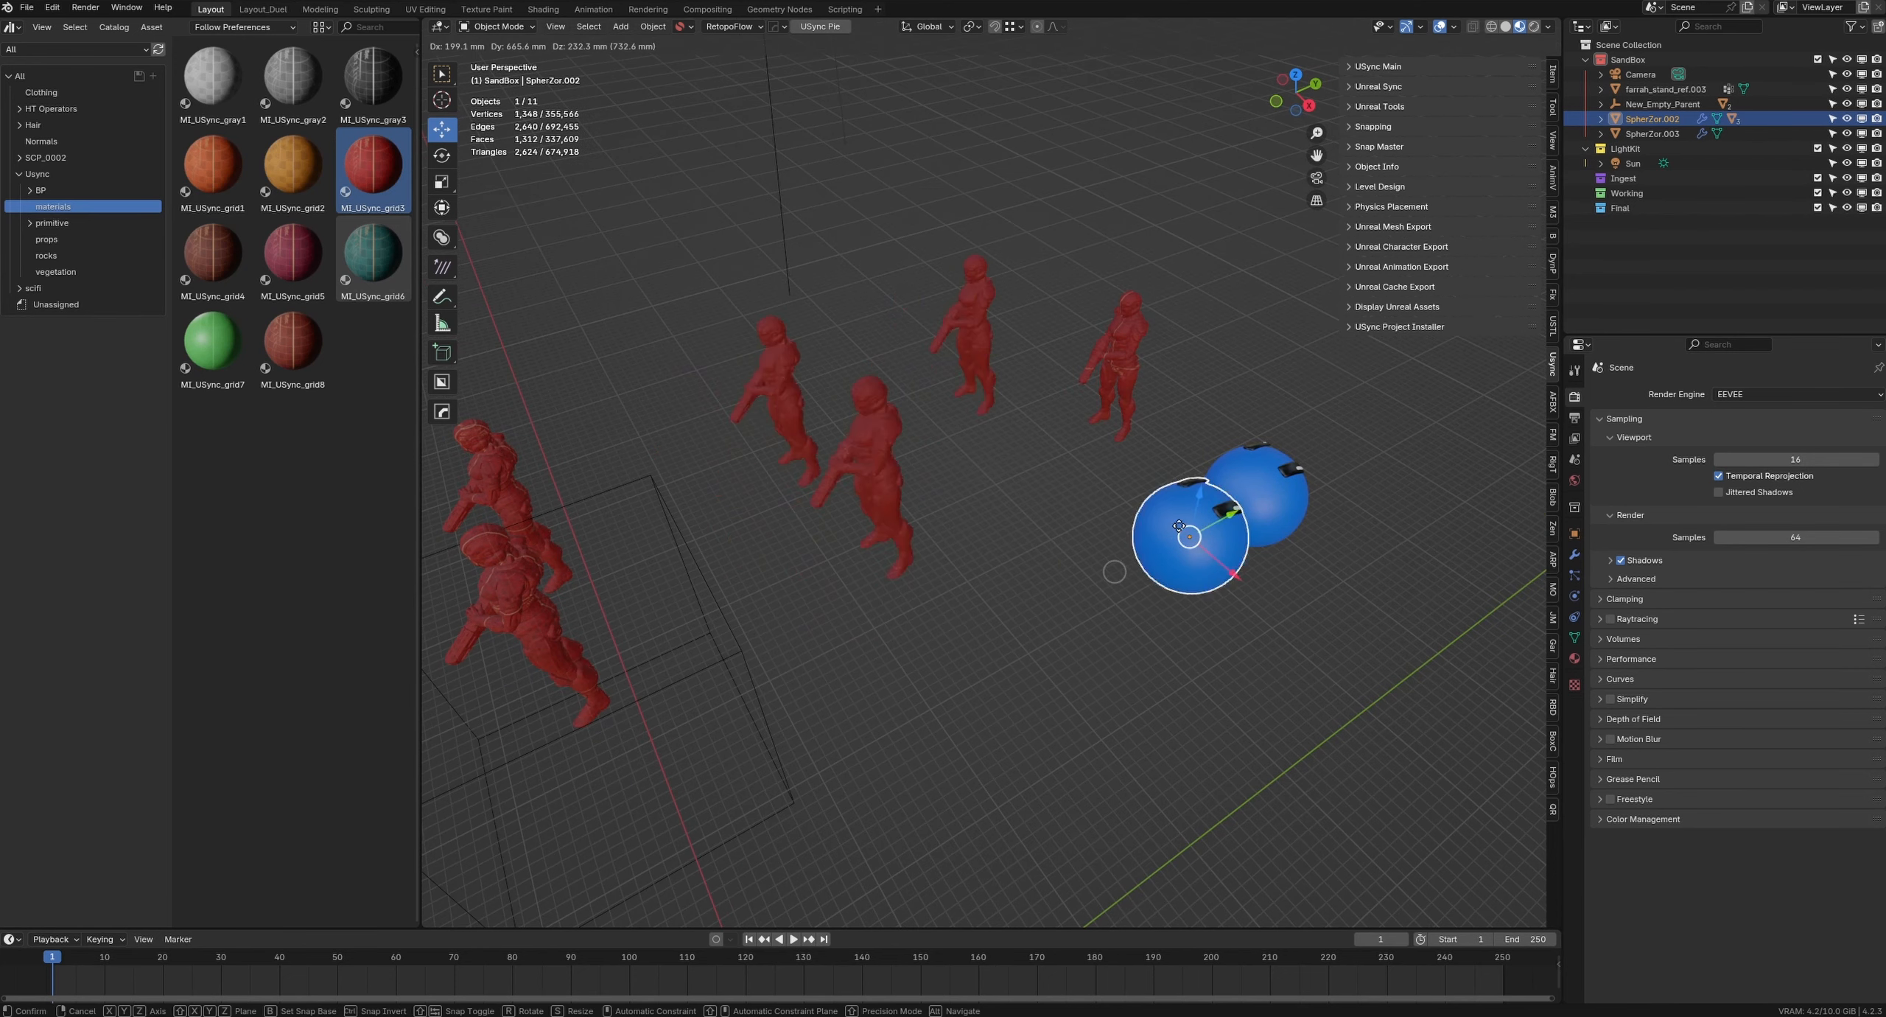
click(1164, 510)
middle_drag(1004, 591, 1039, 612)
scroll(1039, 560, down, 2)
key(g)
click(1065, 513)
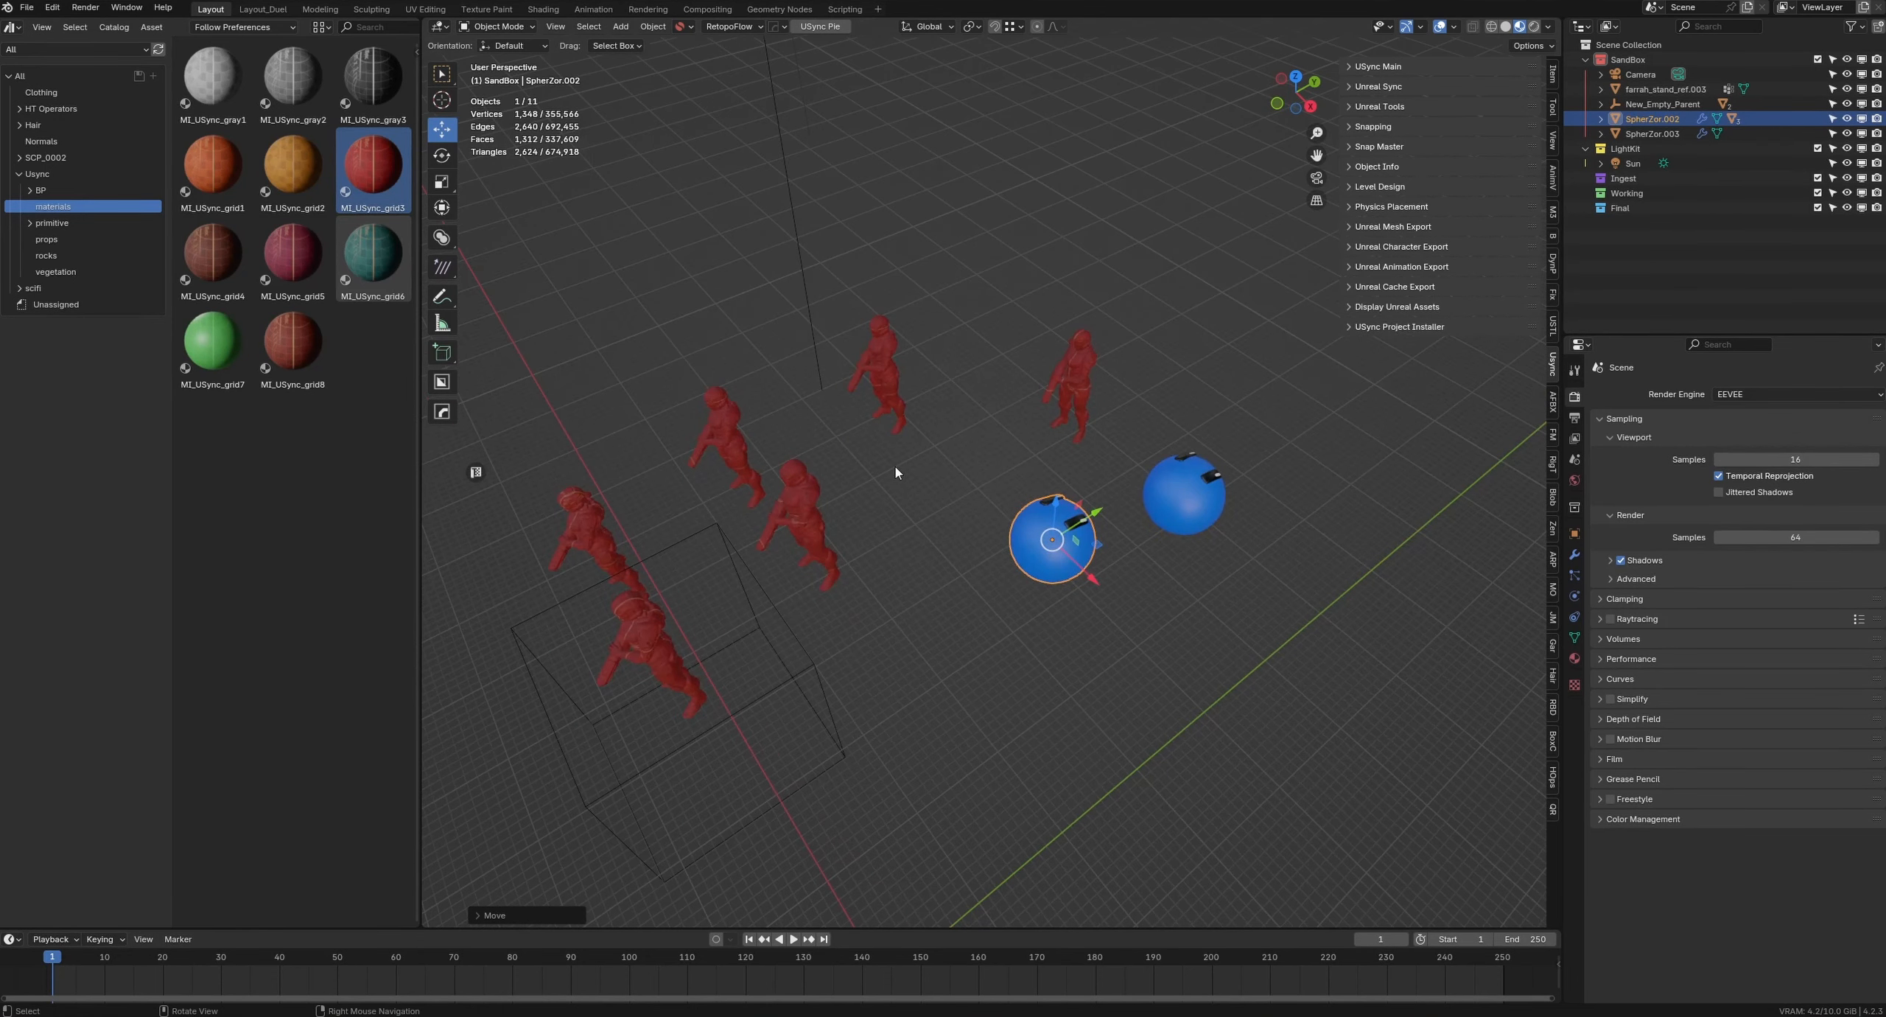
click(888, 368)
shift+click(800, 516)
shift+click(737, 460)
right_click(856, 436)
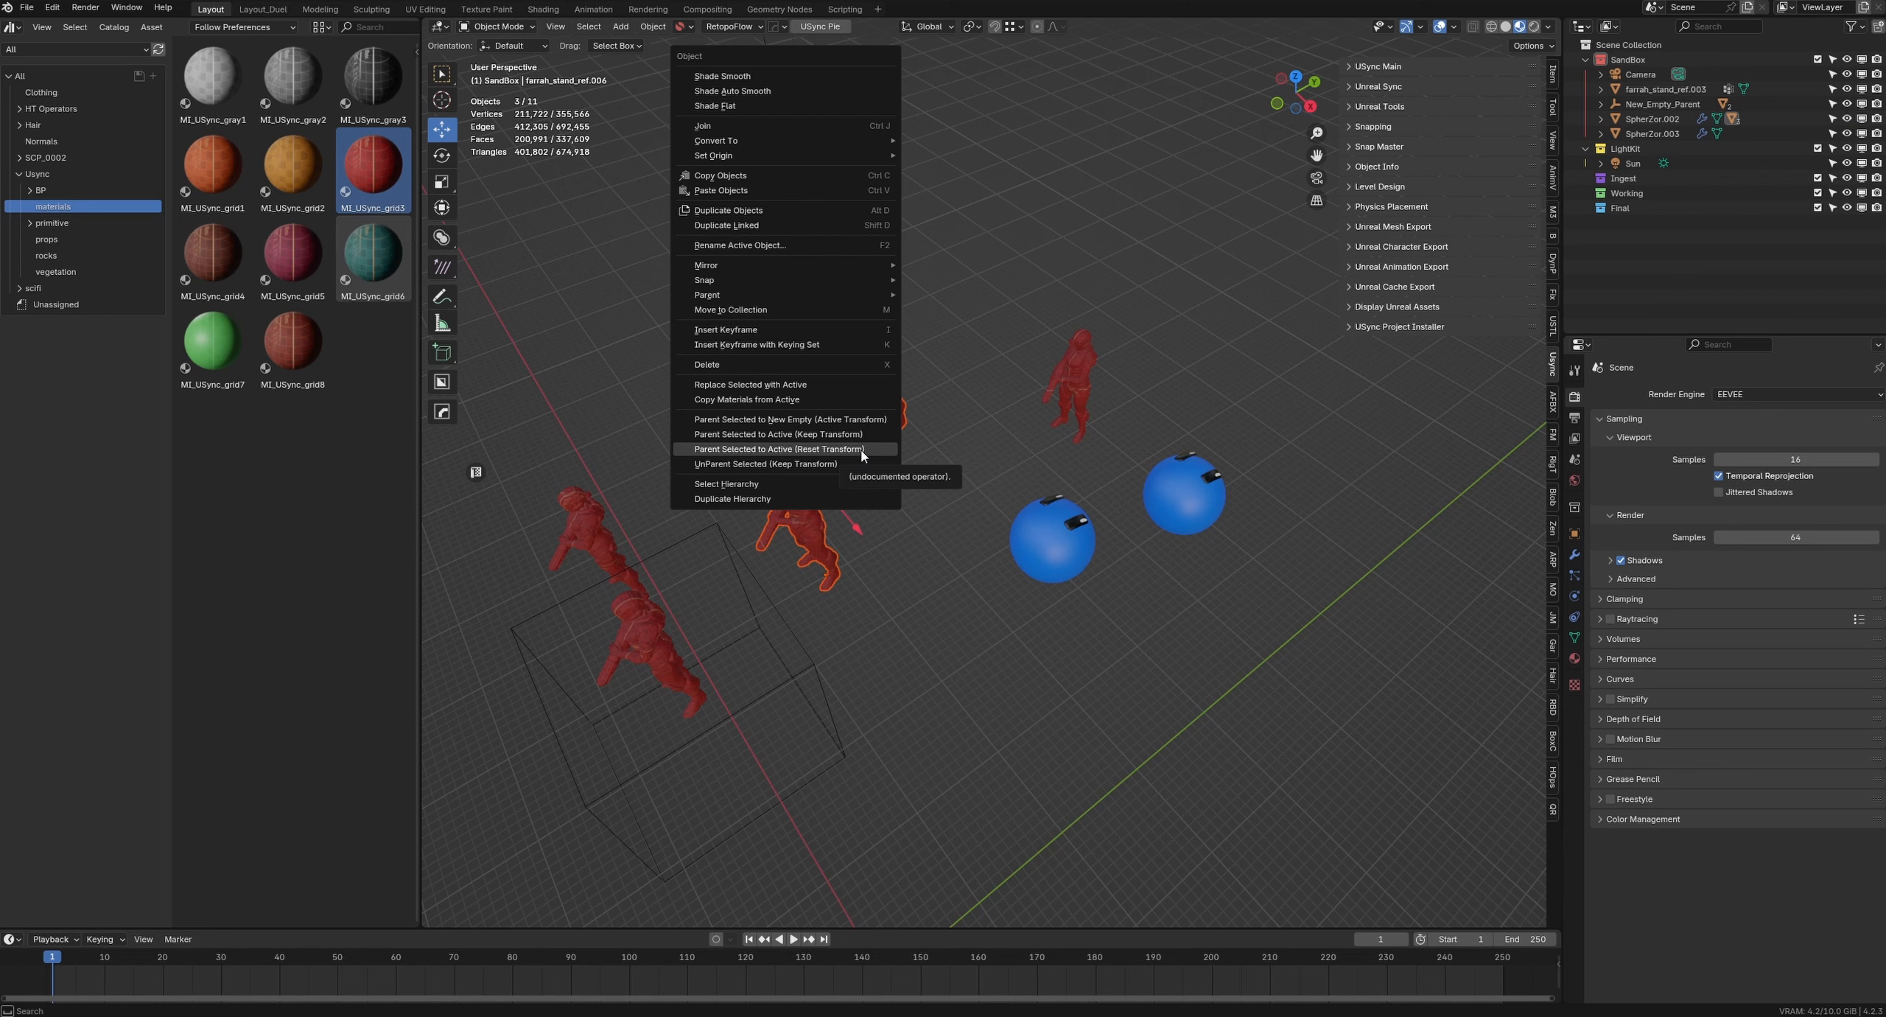
click(914, 663)
Step: Parent the last unparented figure to the farther blue sphere with Parent Selected to Active (Reset Transform)
middle_drag(912, 492, 921, 521)
drag(1123, 331, 1069, 394)
shift+click(1197, 502)
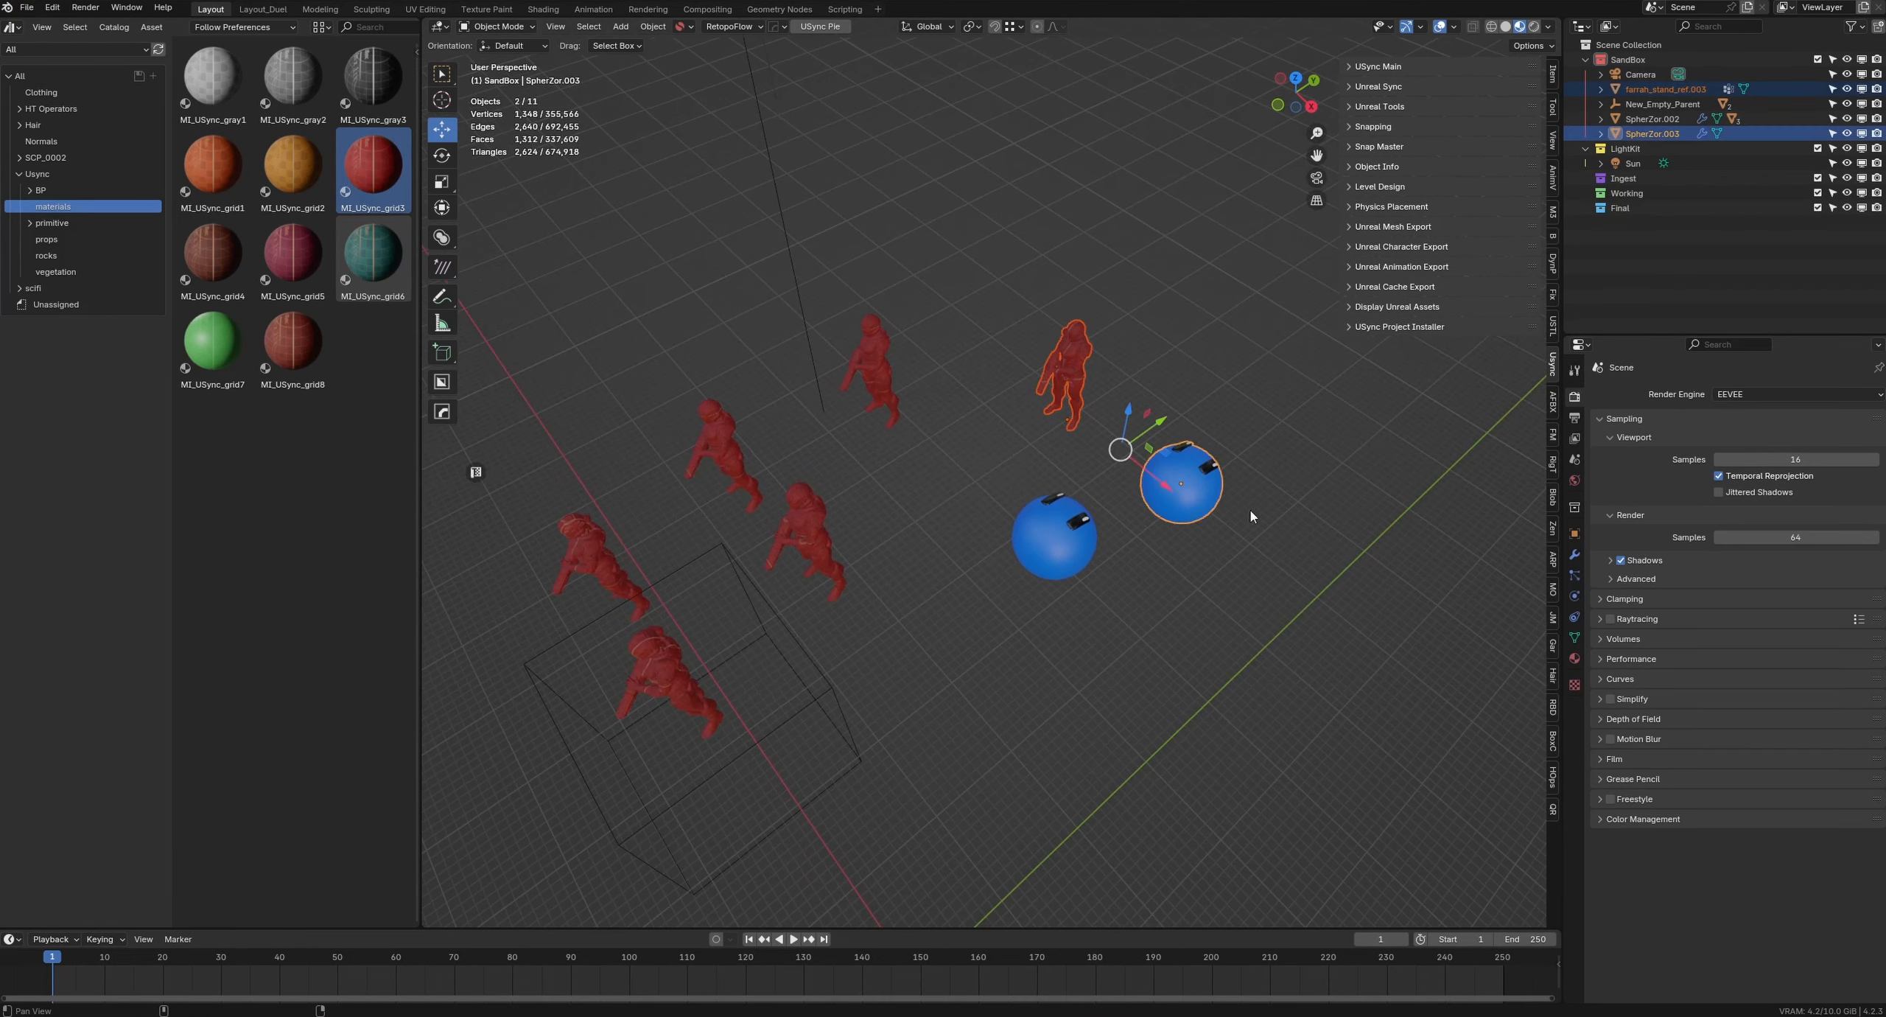
middle_drag(1250, 510, 1061, 519)
right_click(1053, 520)
click(1053, 515)
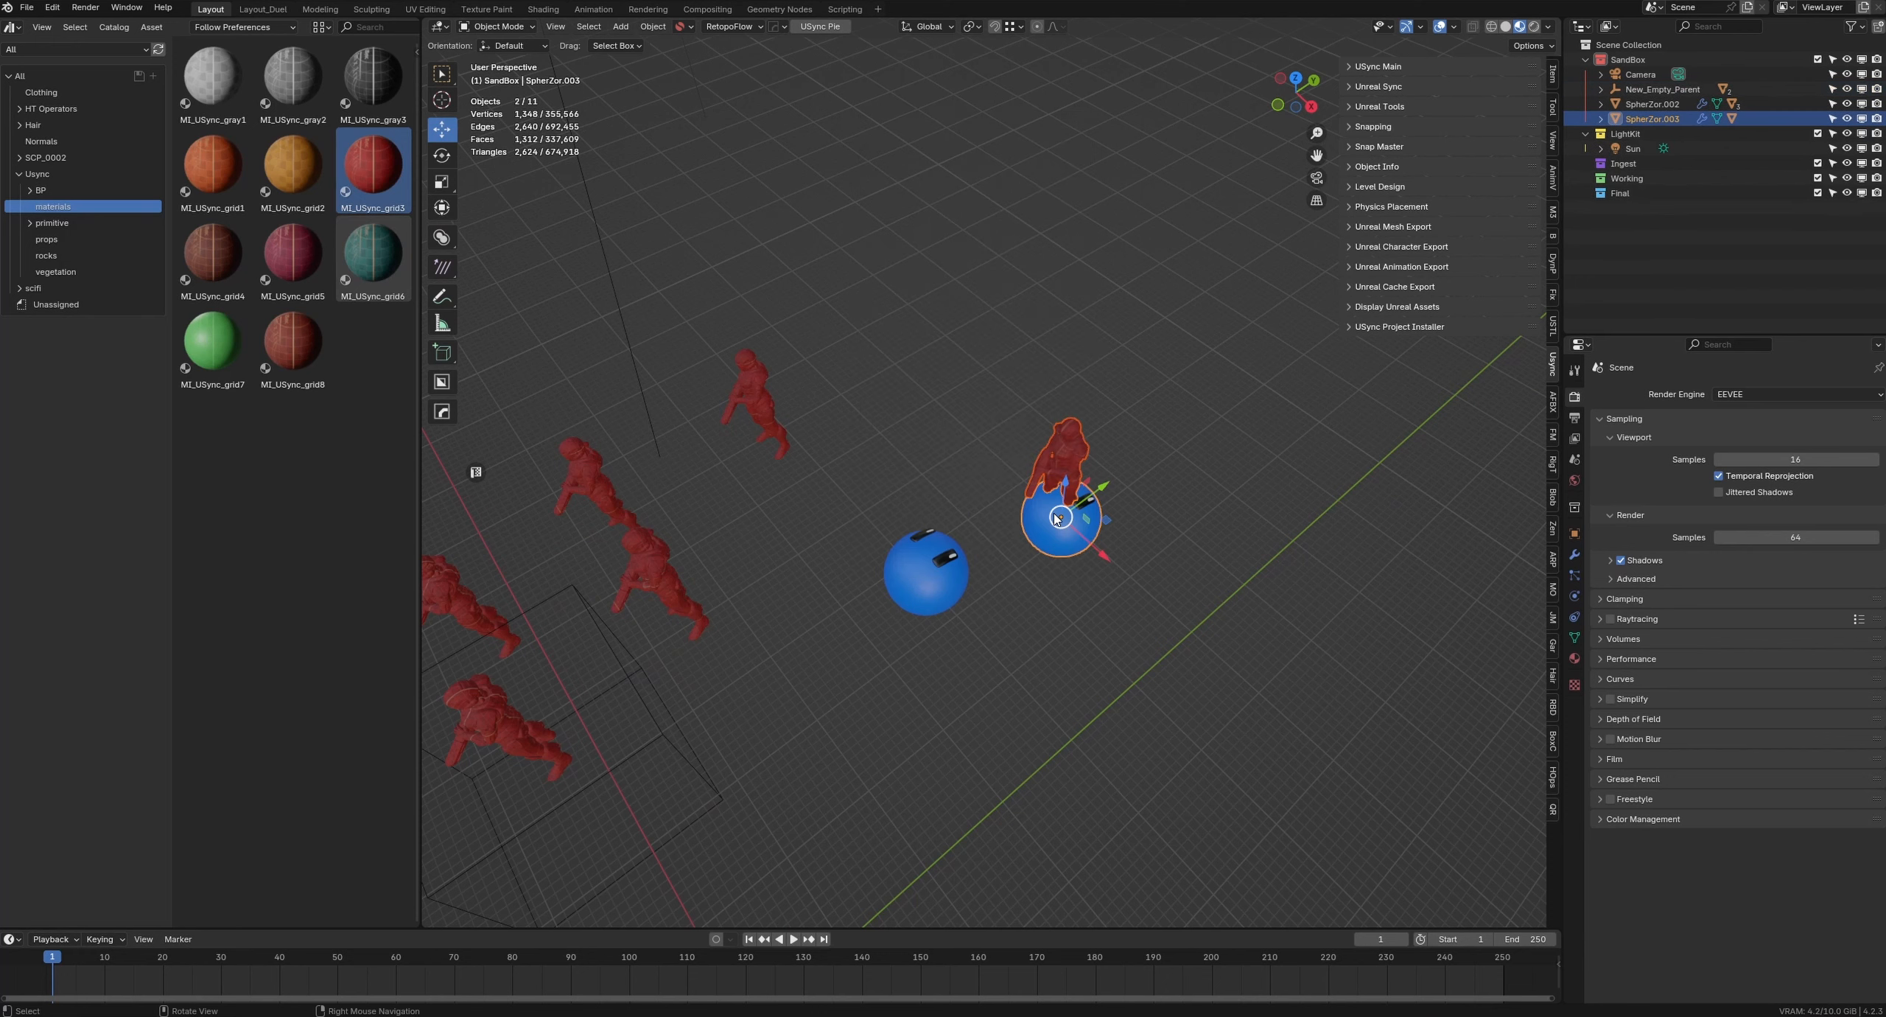
Step: Select the figure on the farther sphere and inspect its placement relative to its parent
click(1111, 645)
middle_drag(1111, 645, 1006, 612)
click(1059, 442)
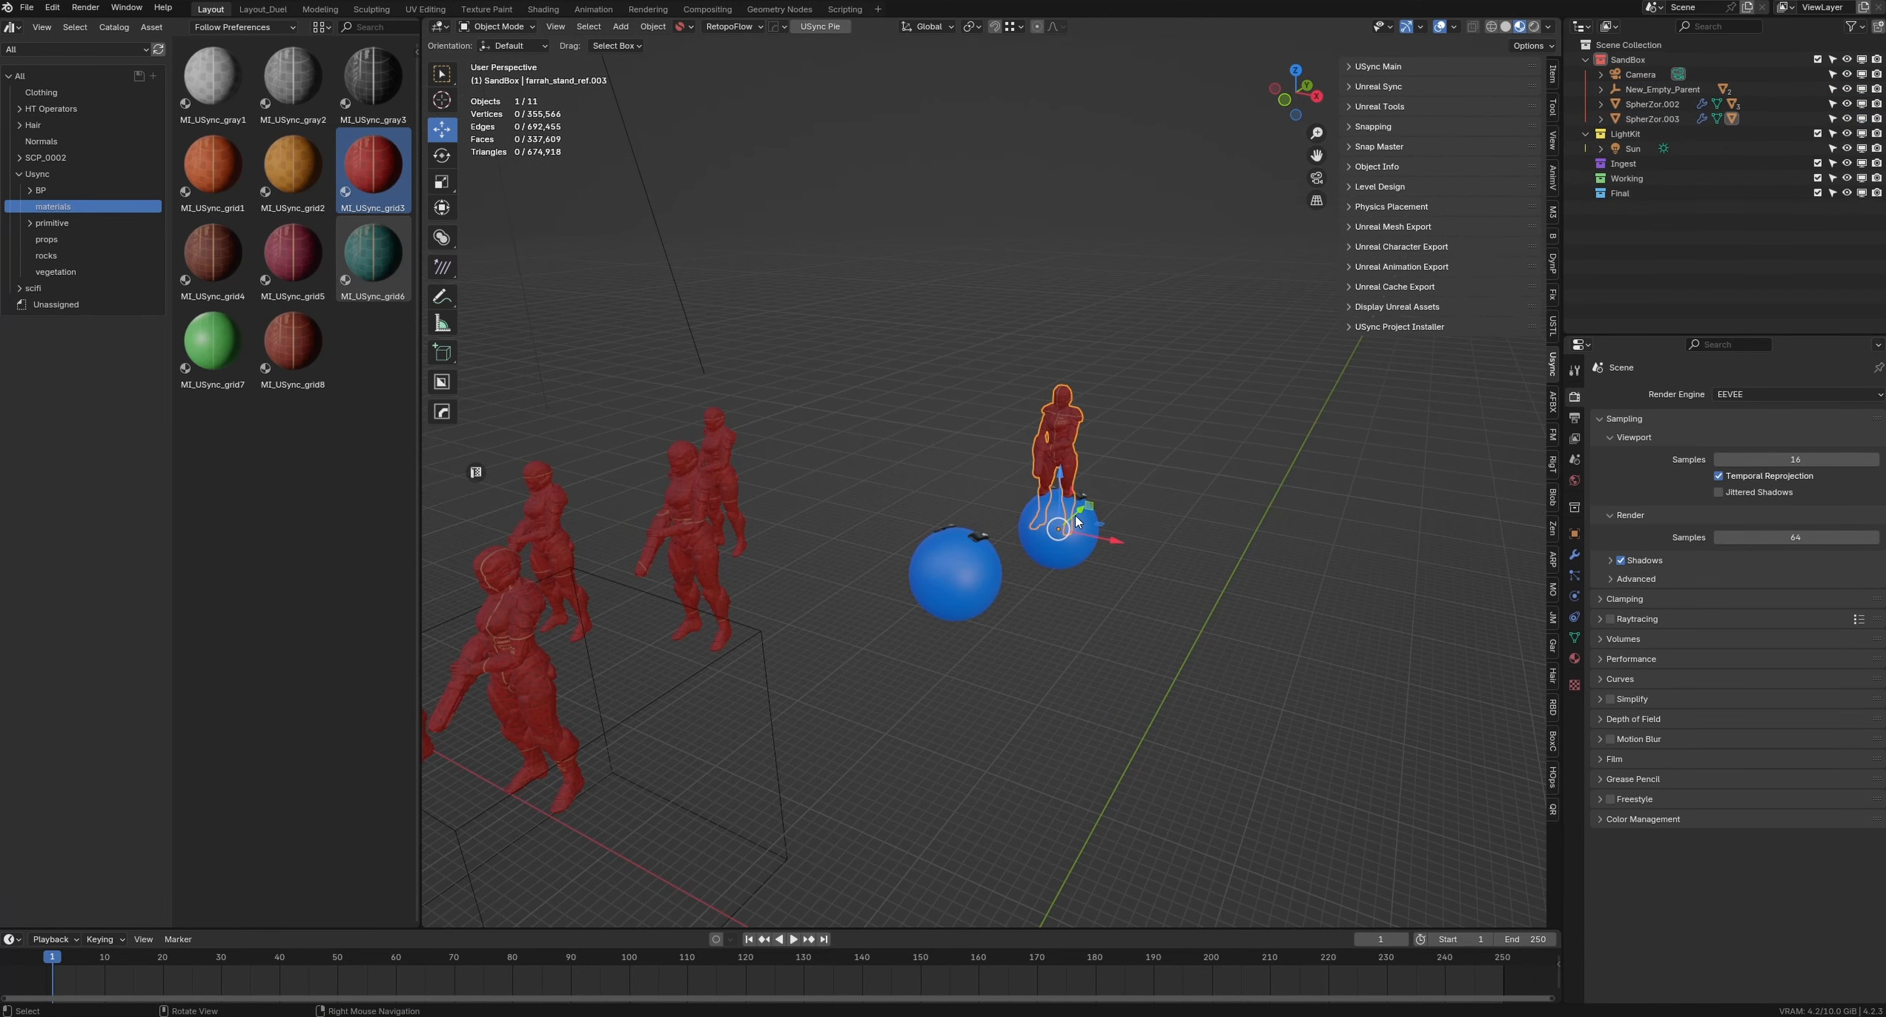
middle_drag(895, 612, 1056, 493)
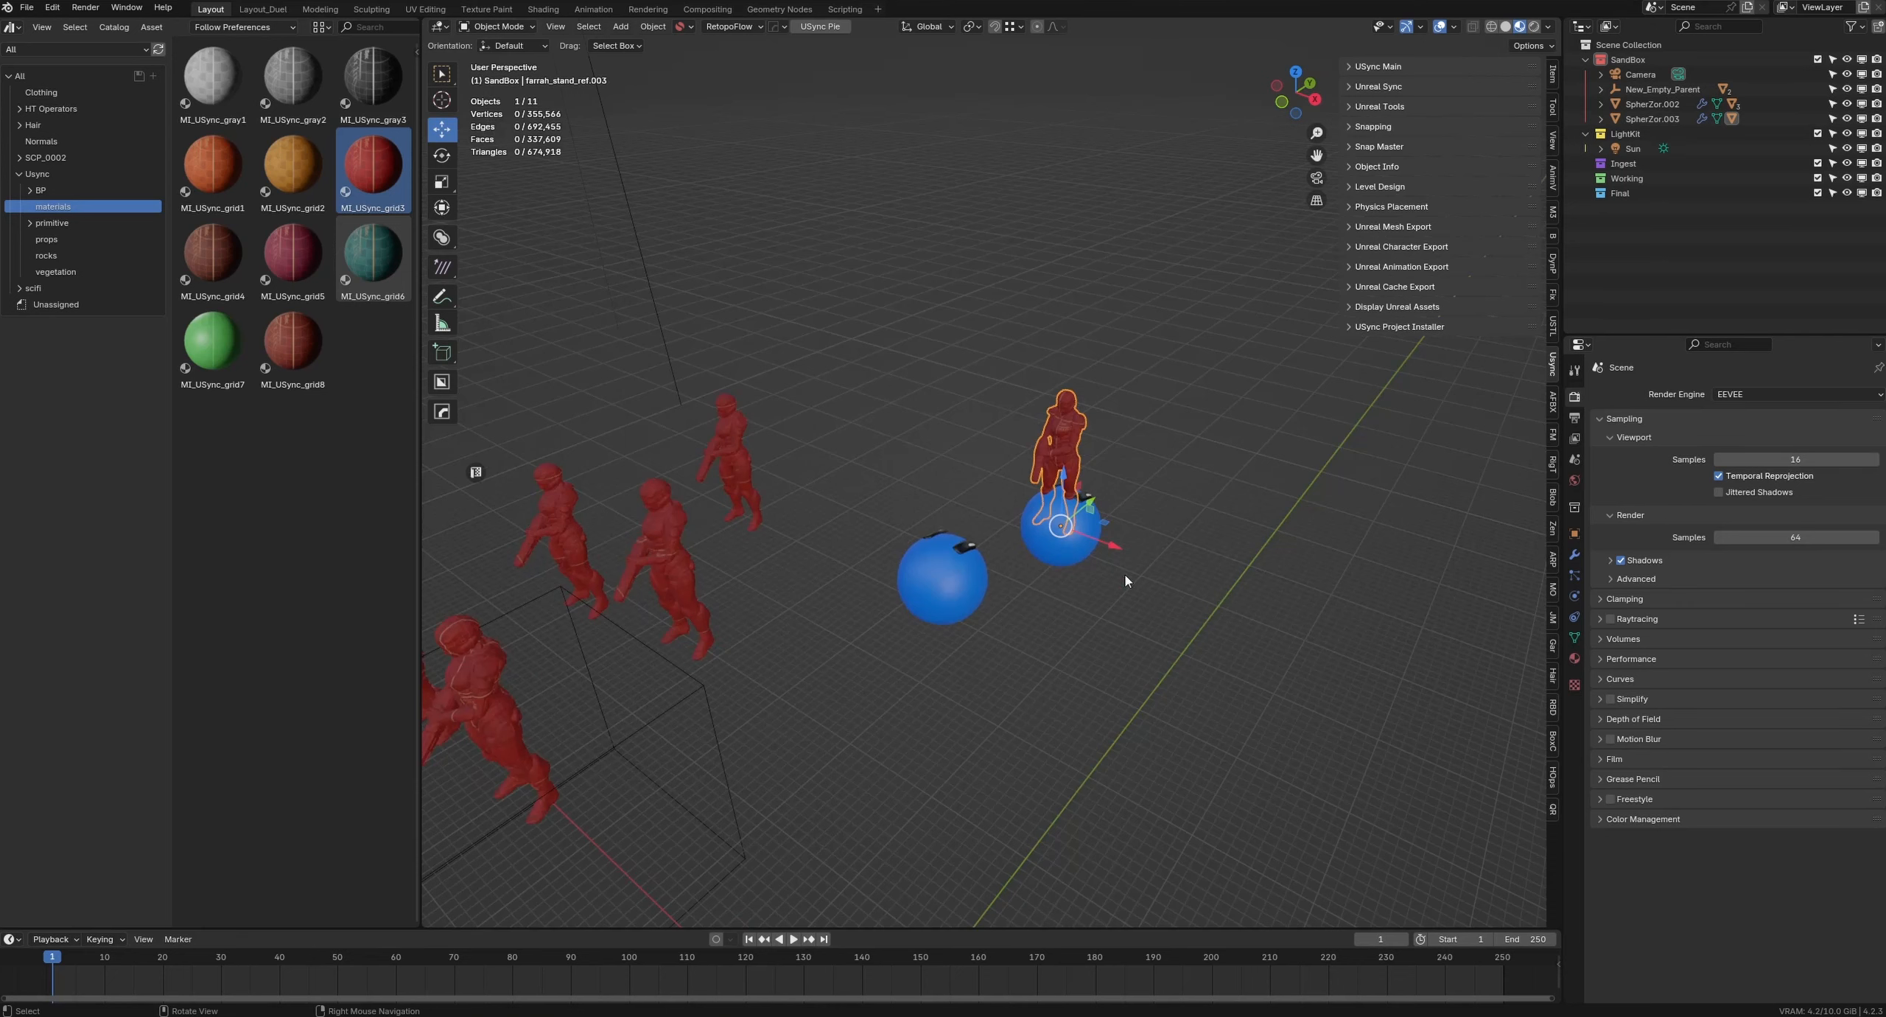
Step: Move the farther blue sphere so that its child figure shifts along with it
middle_drag(817, 606, 1147, 624)
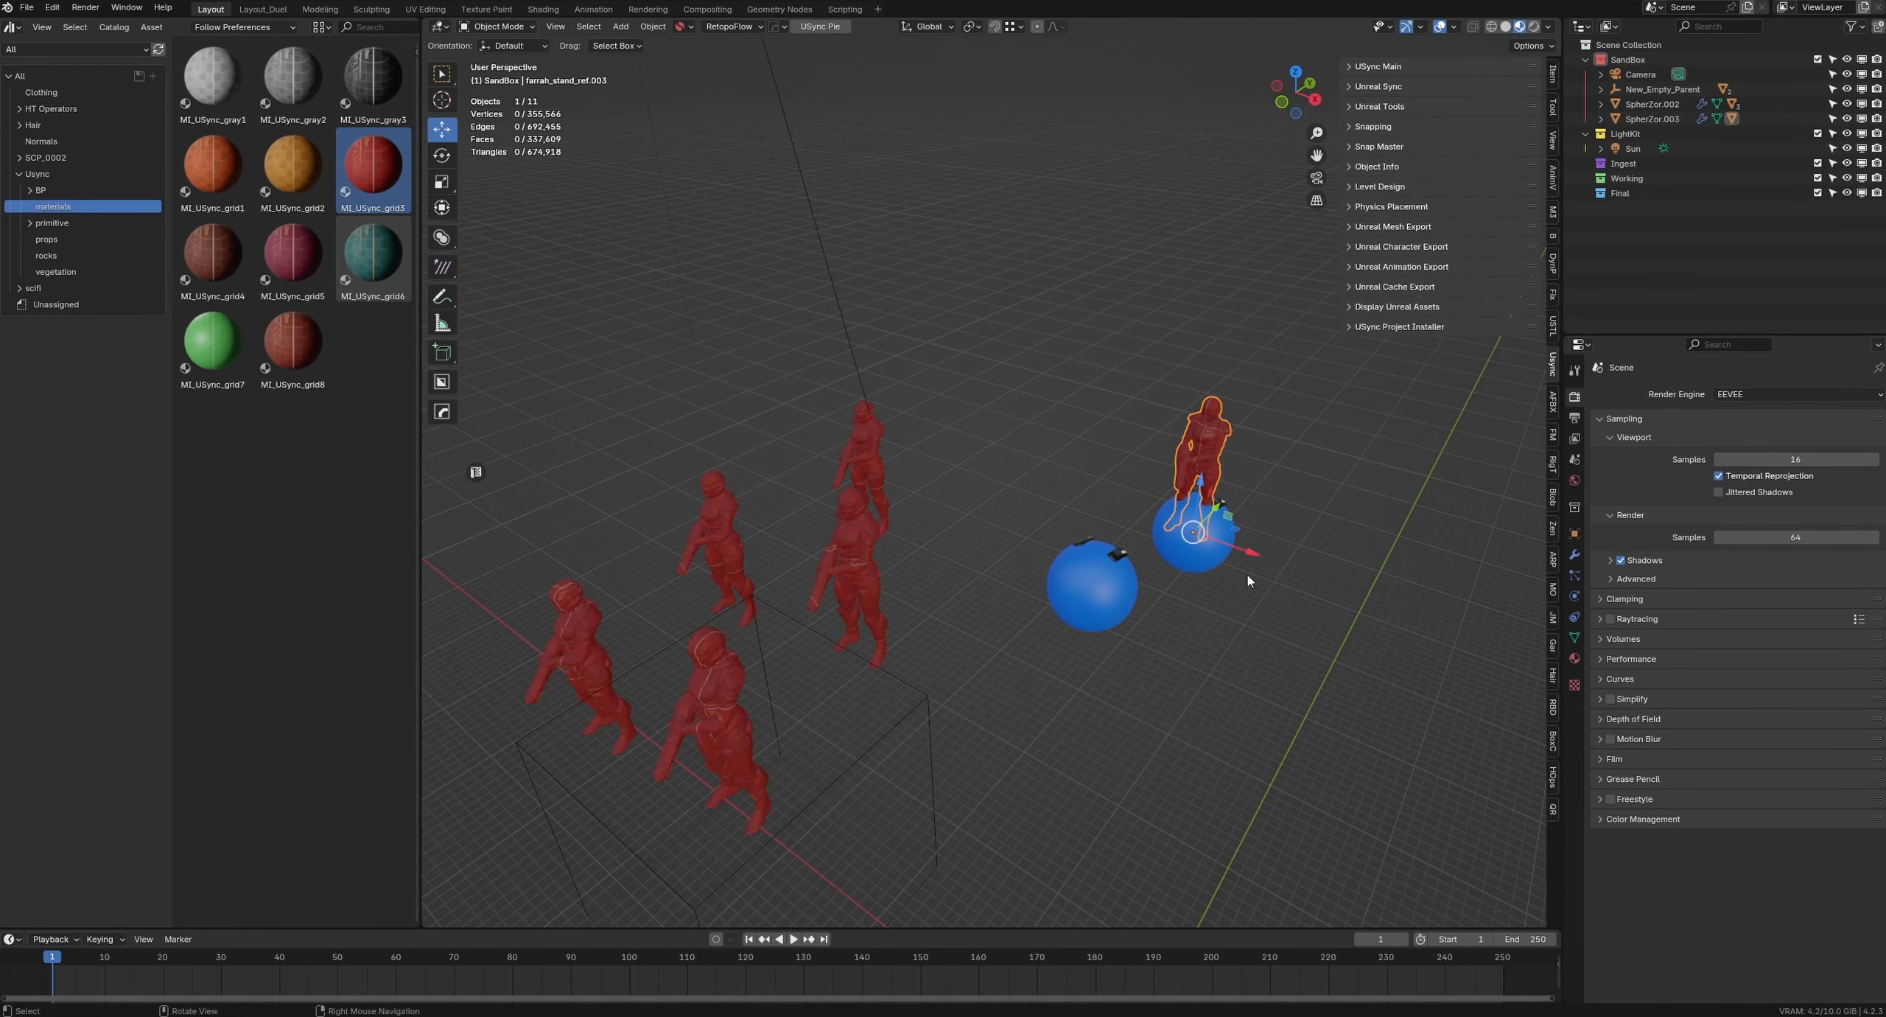
middle_drag(1247, 573, 1058, 566)
click(1123, 564)
drag(1123, 565, 1078, 496)
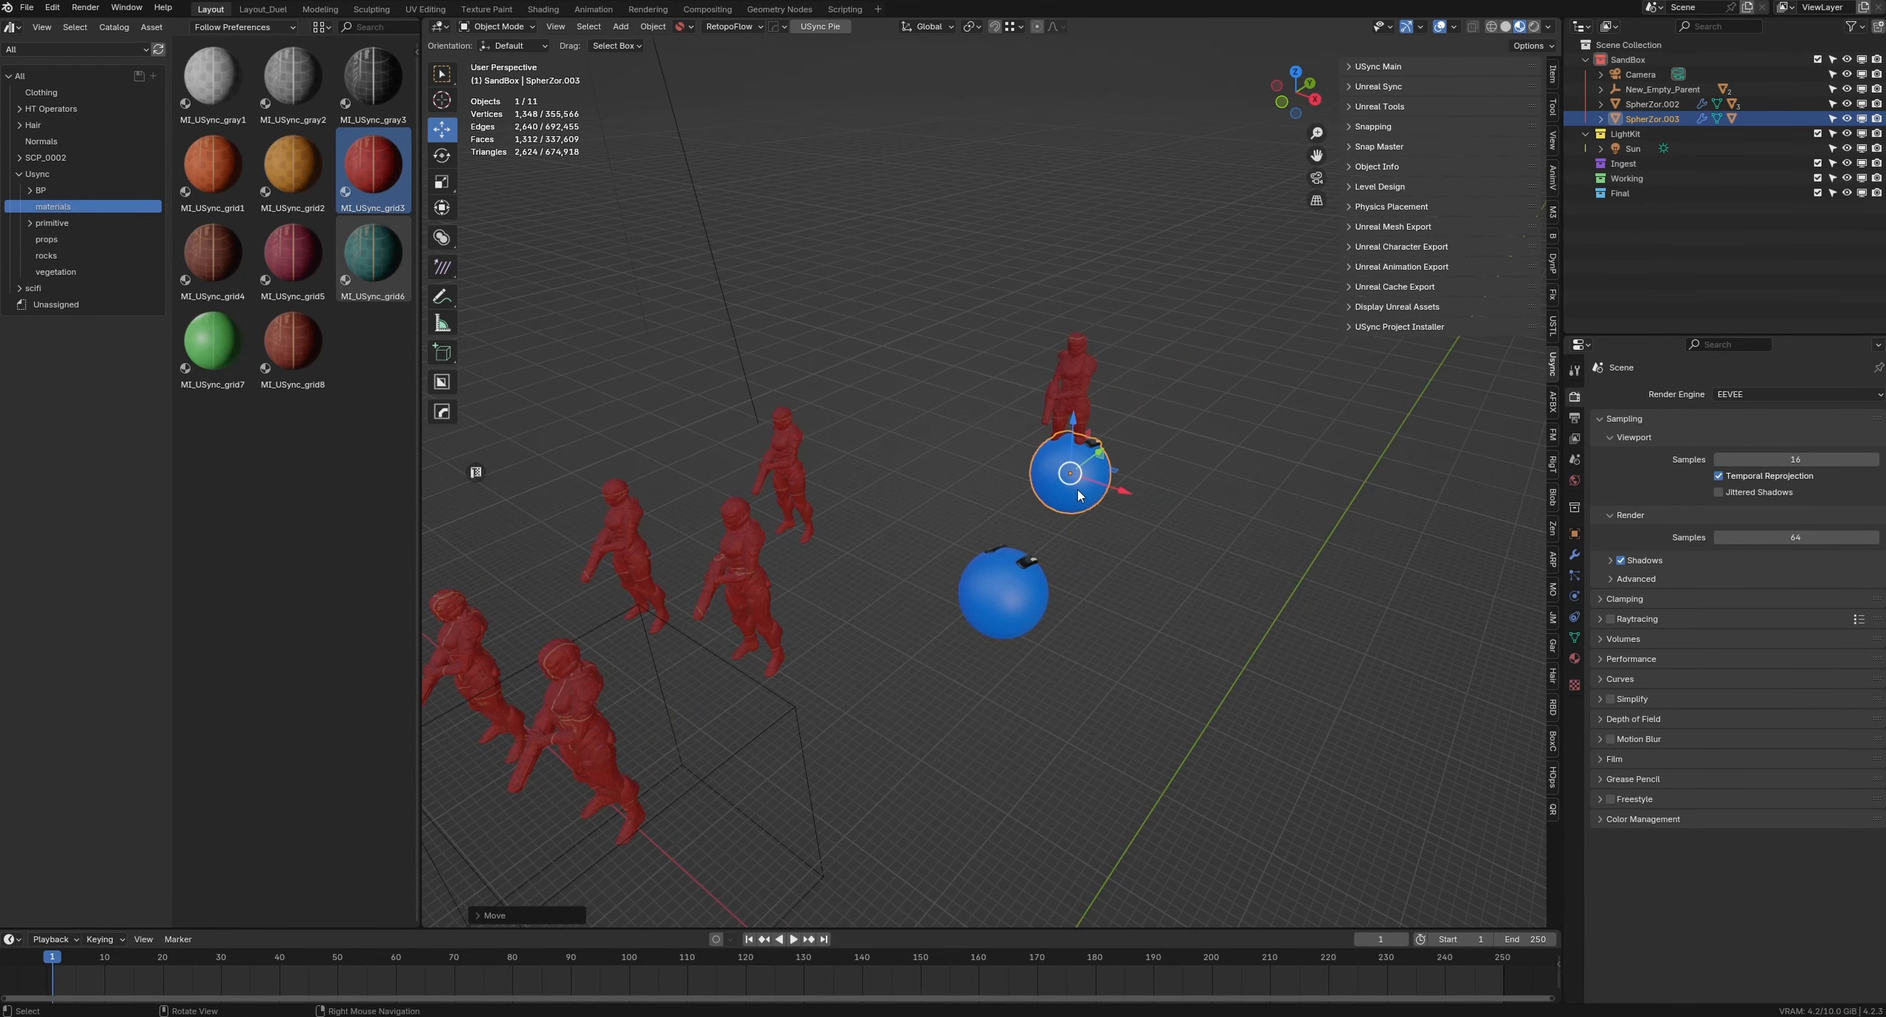
click(1095, 569)
right_click(1128, 528)
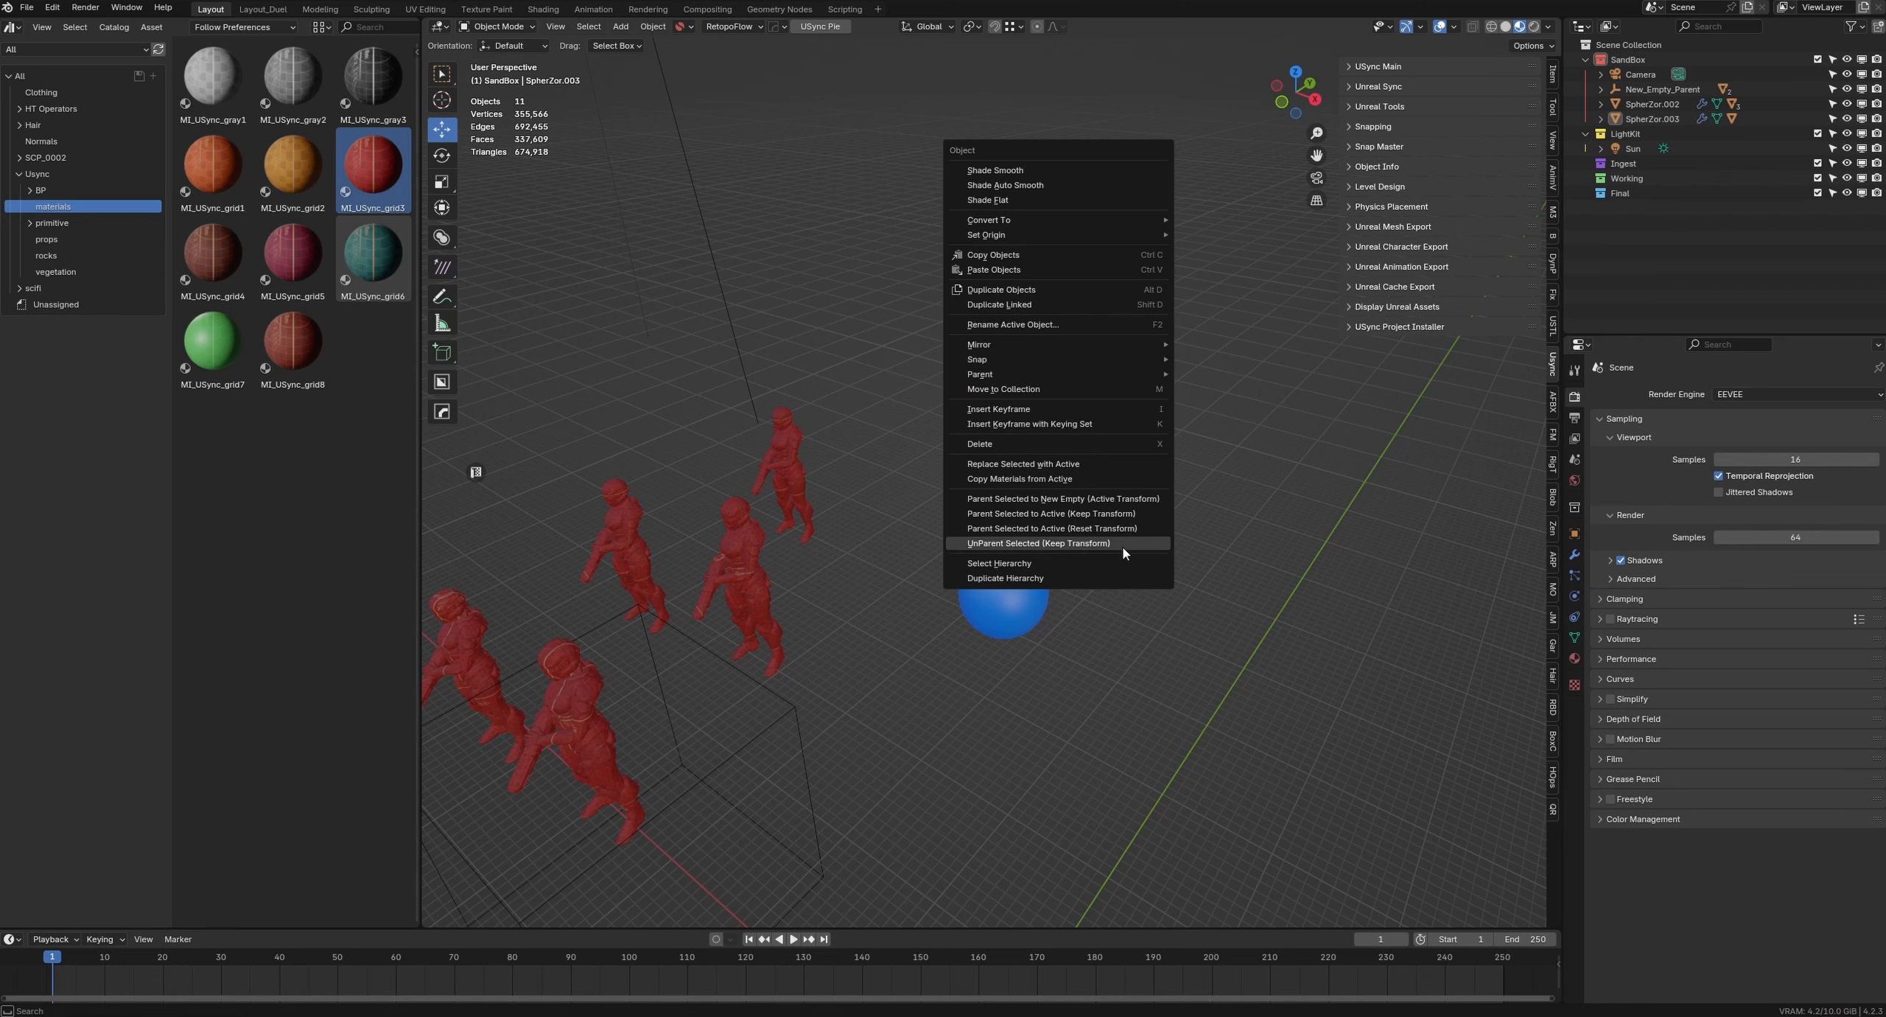
click(1123, 546)
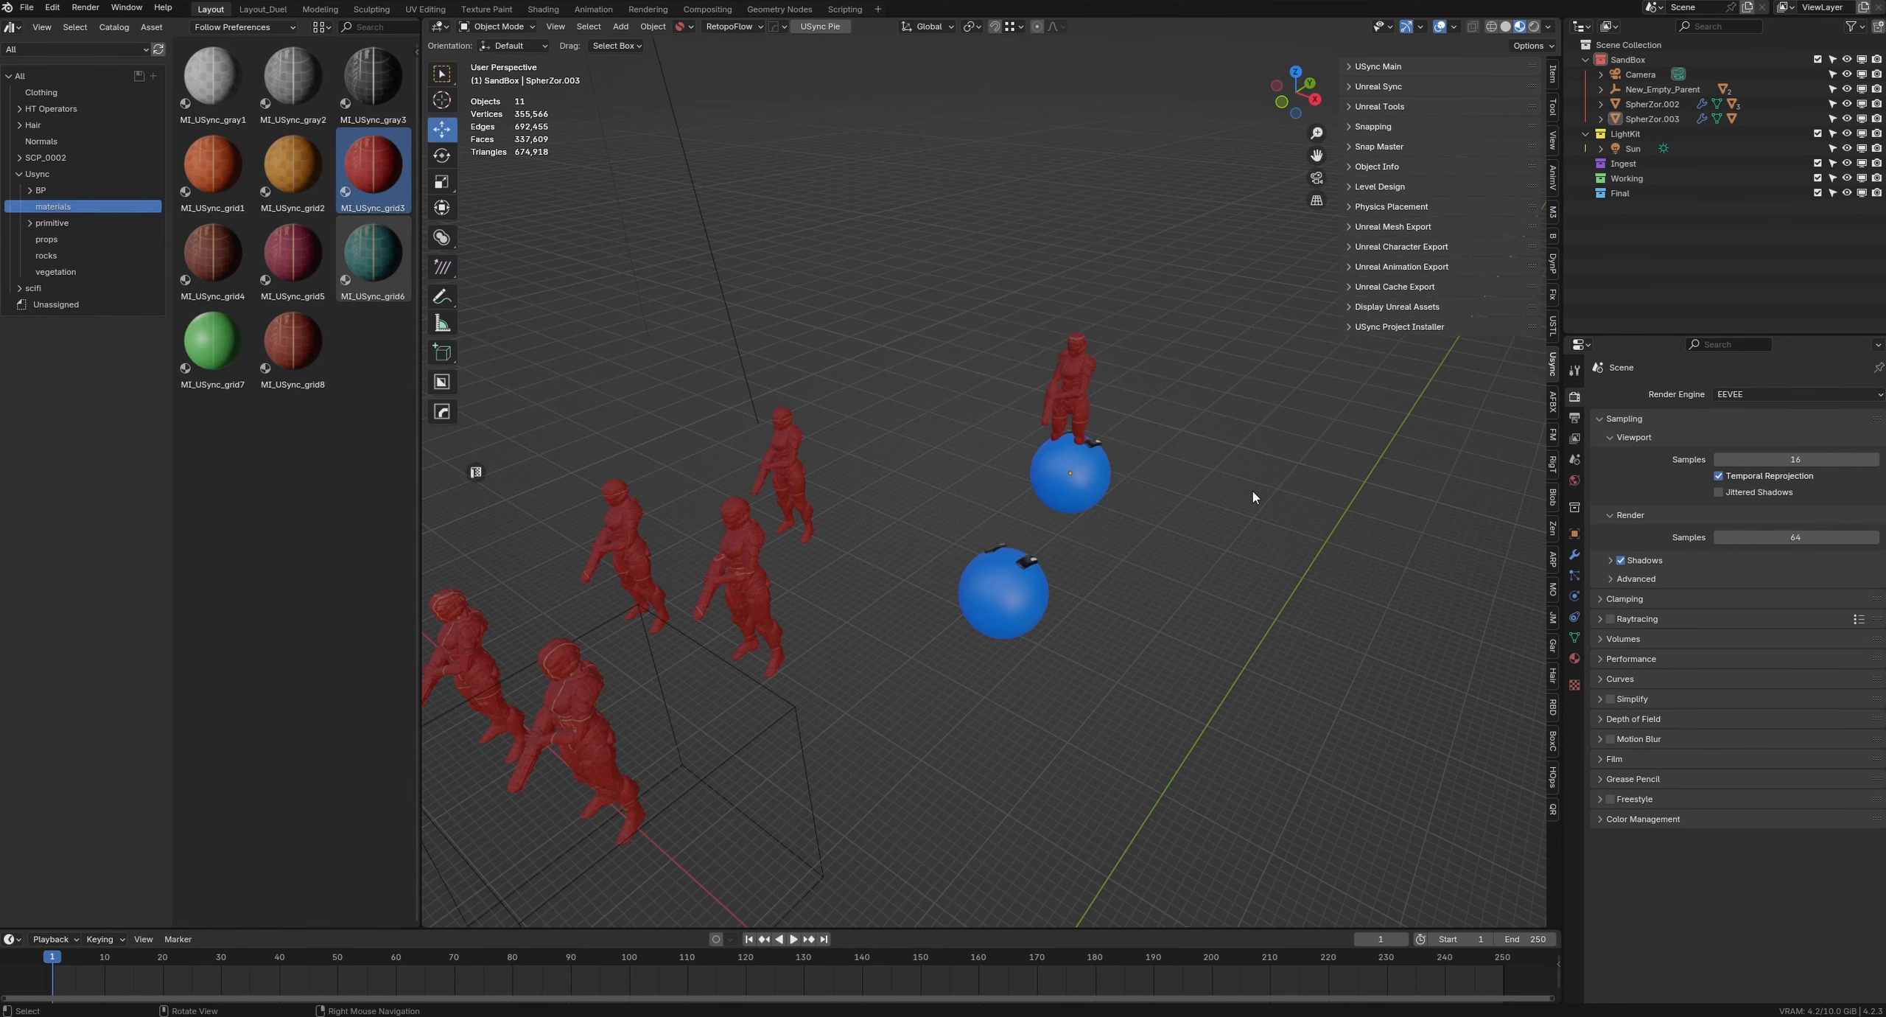
Step: Move the nearer blue sphere and the farther one in turn, carrying the child figures of each along
click(1073, 471)
middle_drag(893, 504, 861, 513)
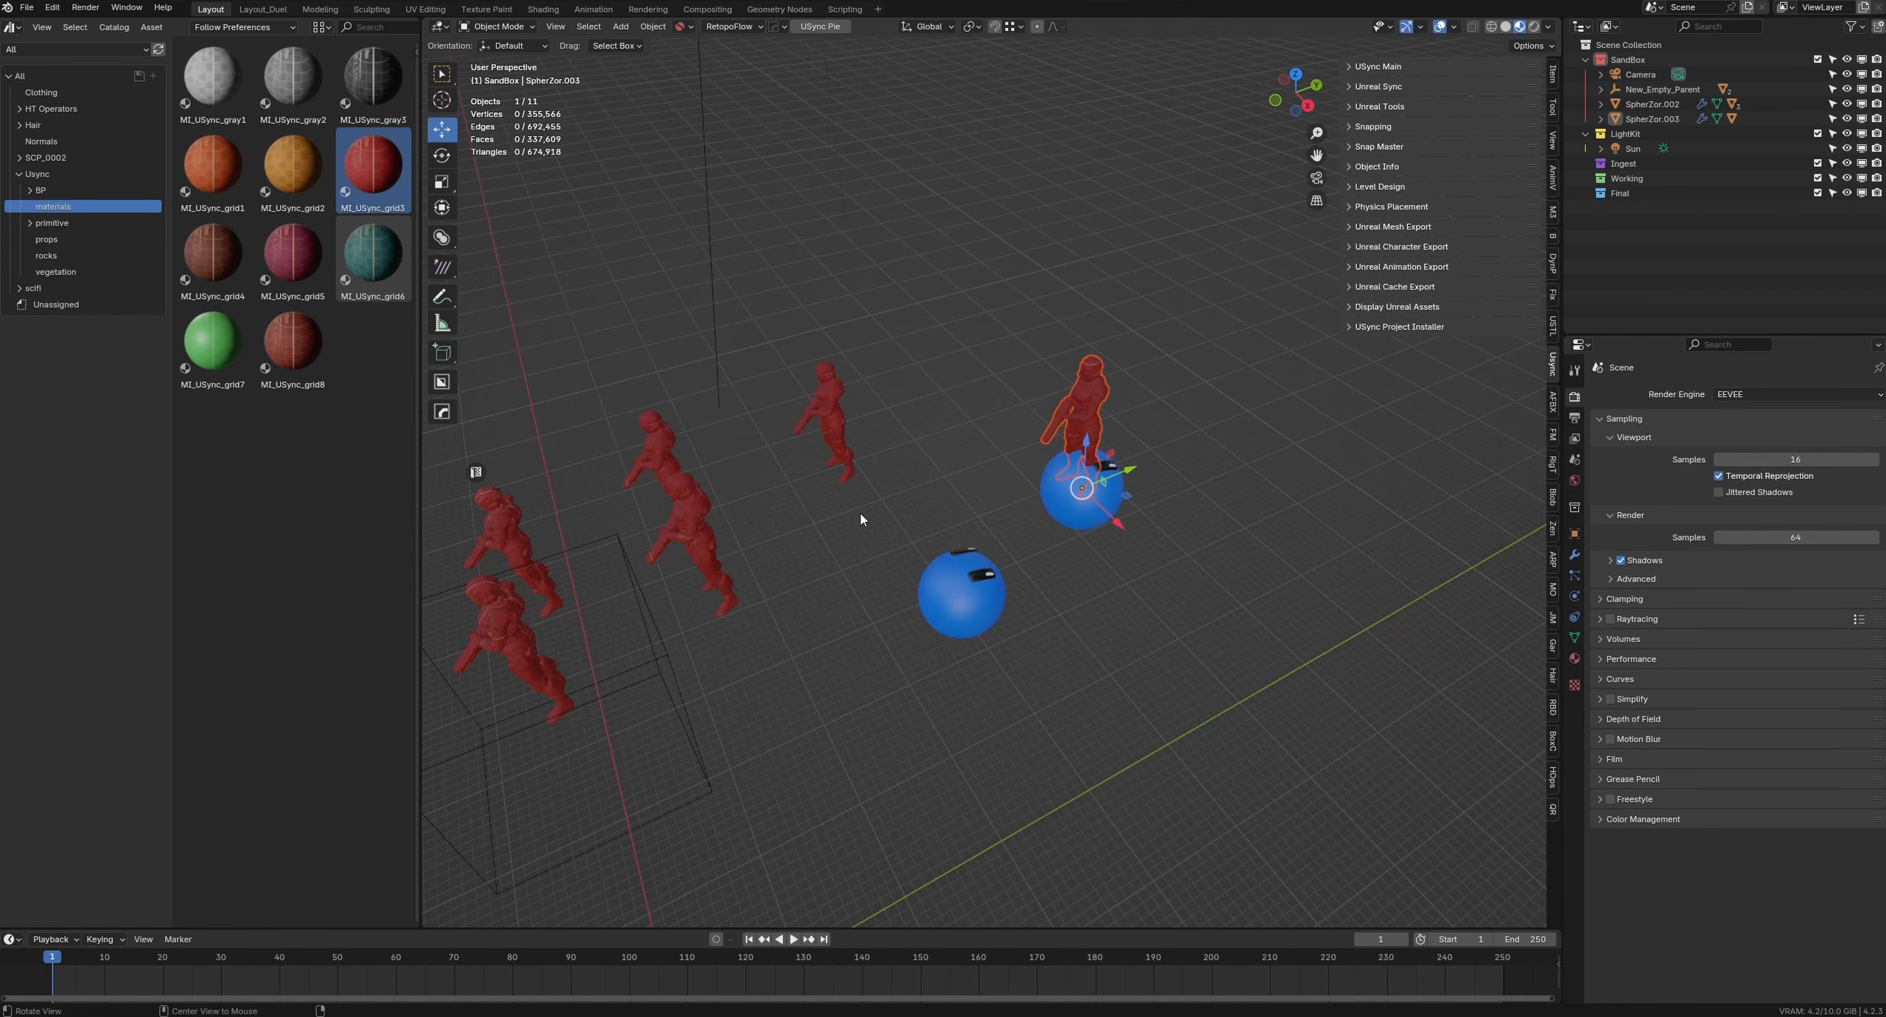
click(969, 581)
key(g)
click(938, 445)
click(1074, 513)
key(g)
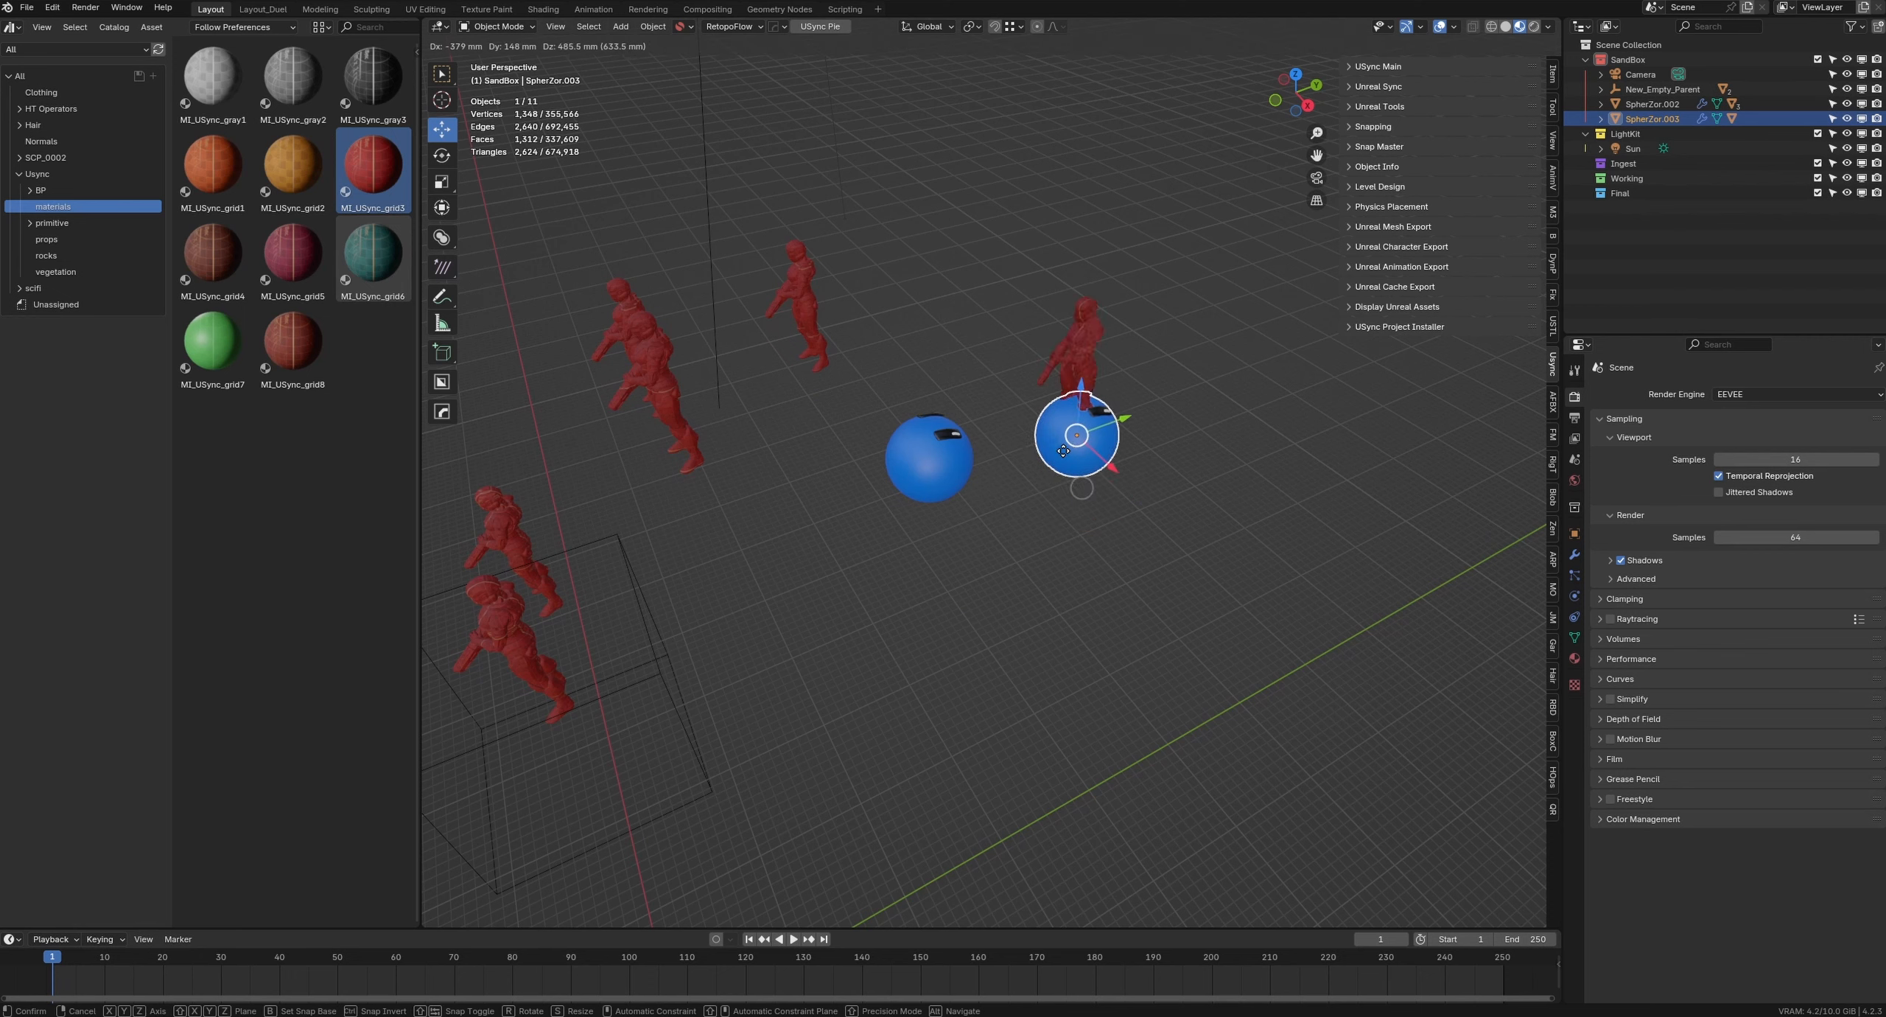
click(1092, 433)
Step: Release the four figures parented to the blue spheres with UnParent Selected (Keep Transform)
middle_drag(1011, 502, 1046, 413)
click(1075, 376)
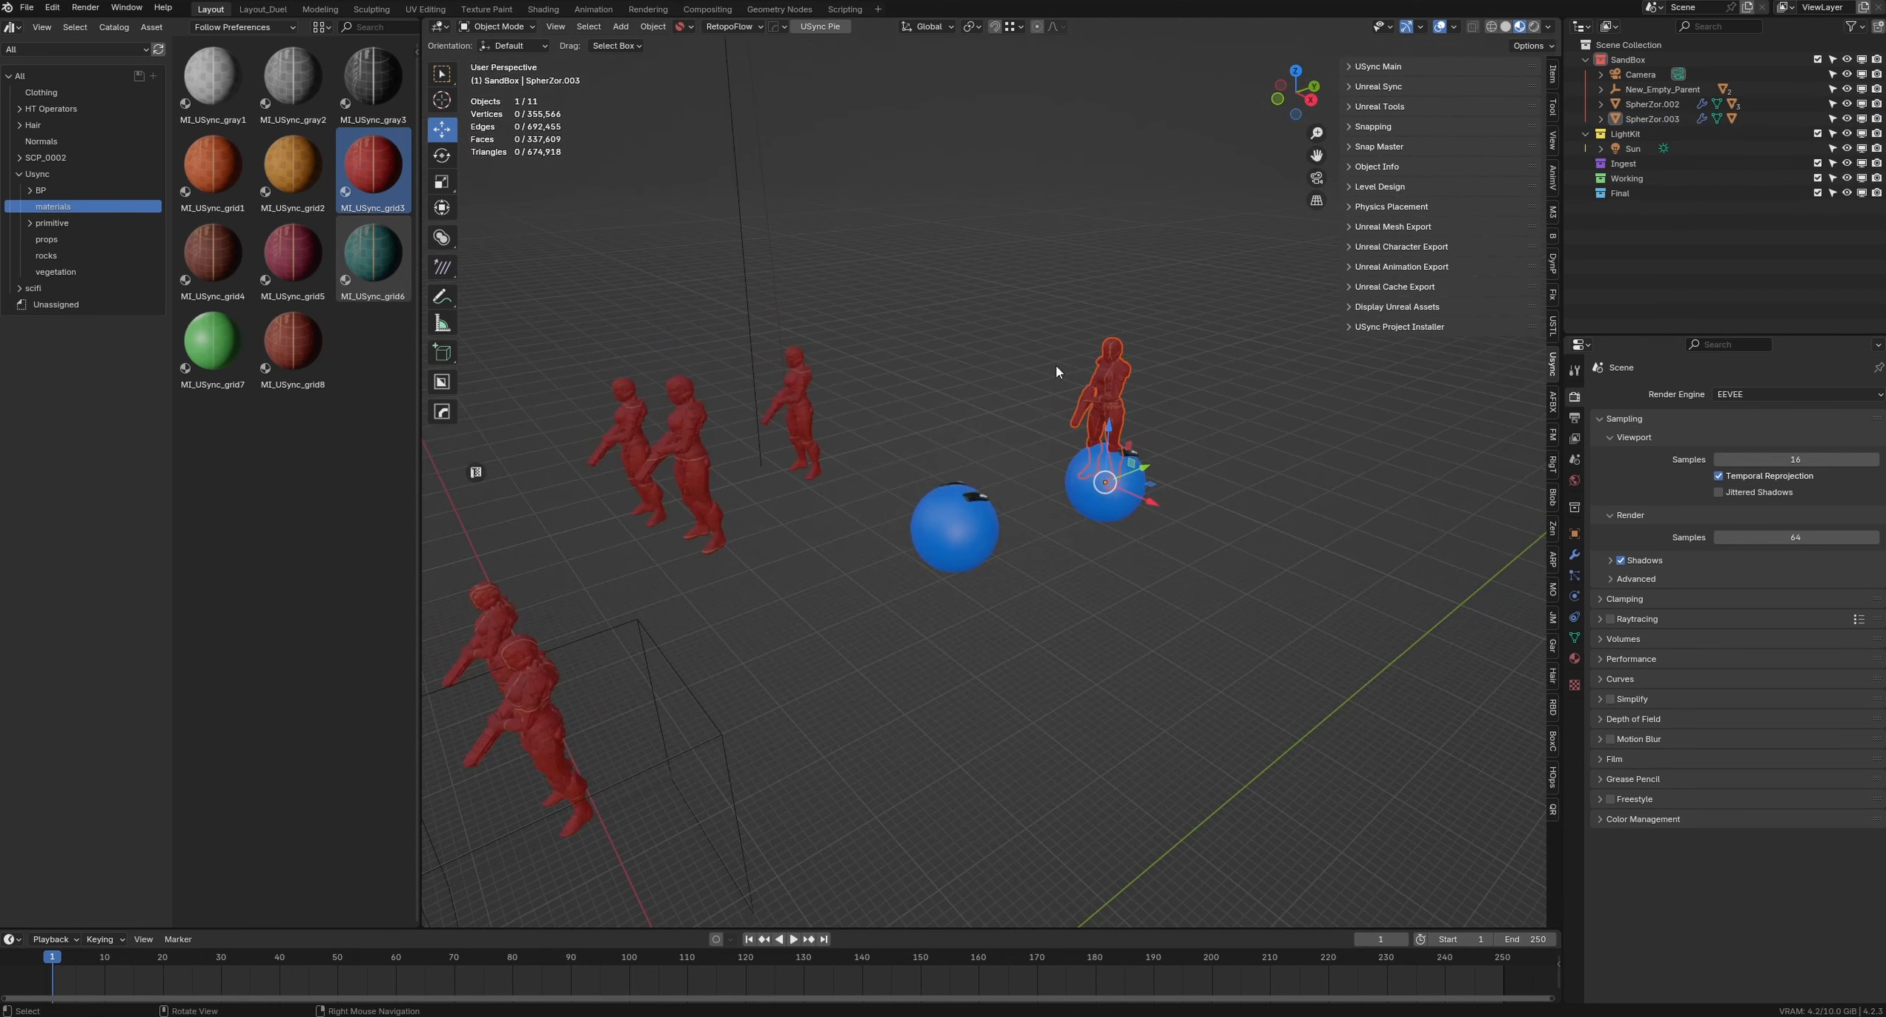
shift+click(804, 404)
shift+click(698, 518)
shift+click(639, 485)
right_click(760, 505)
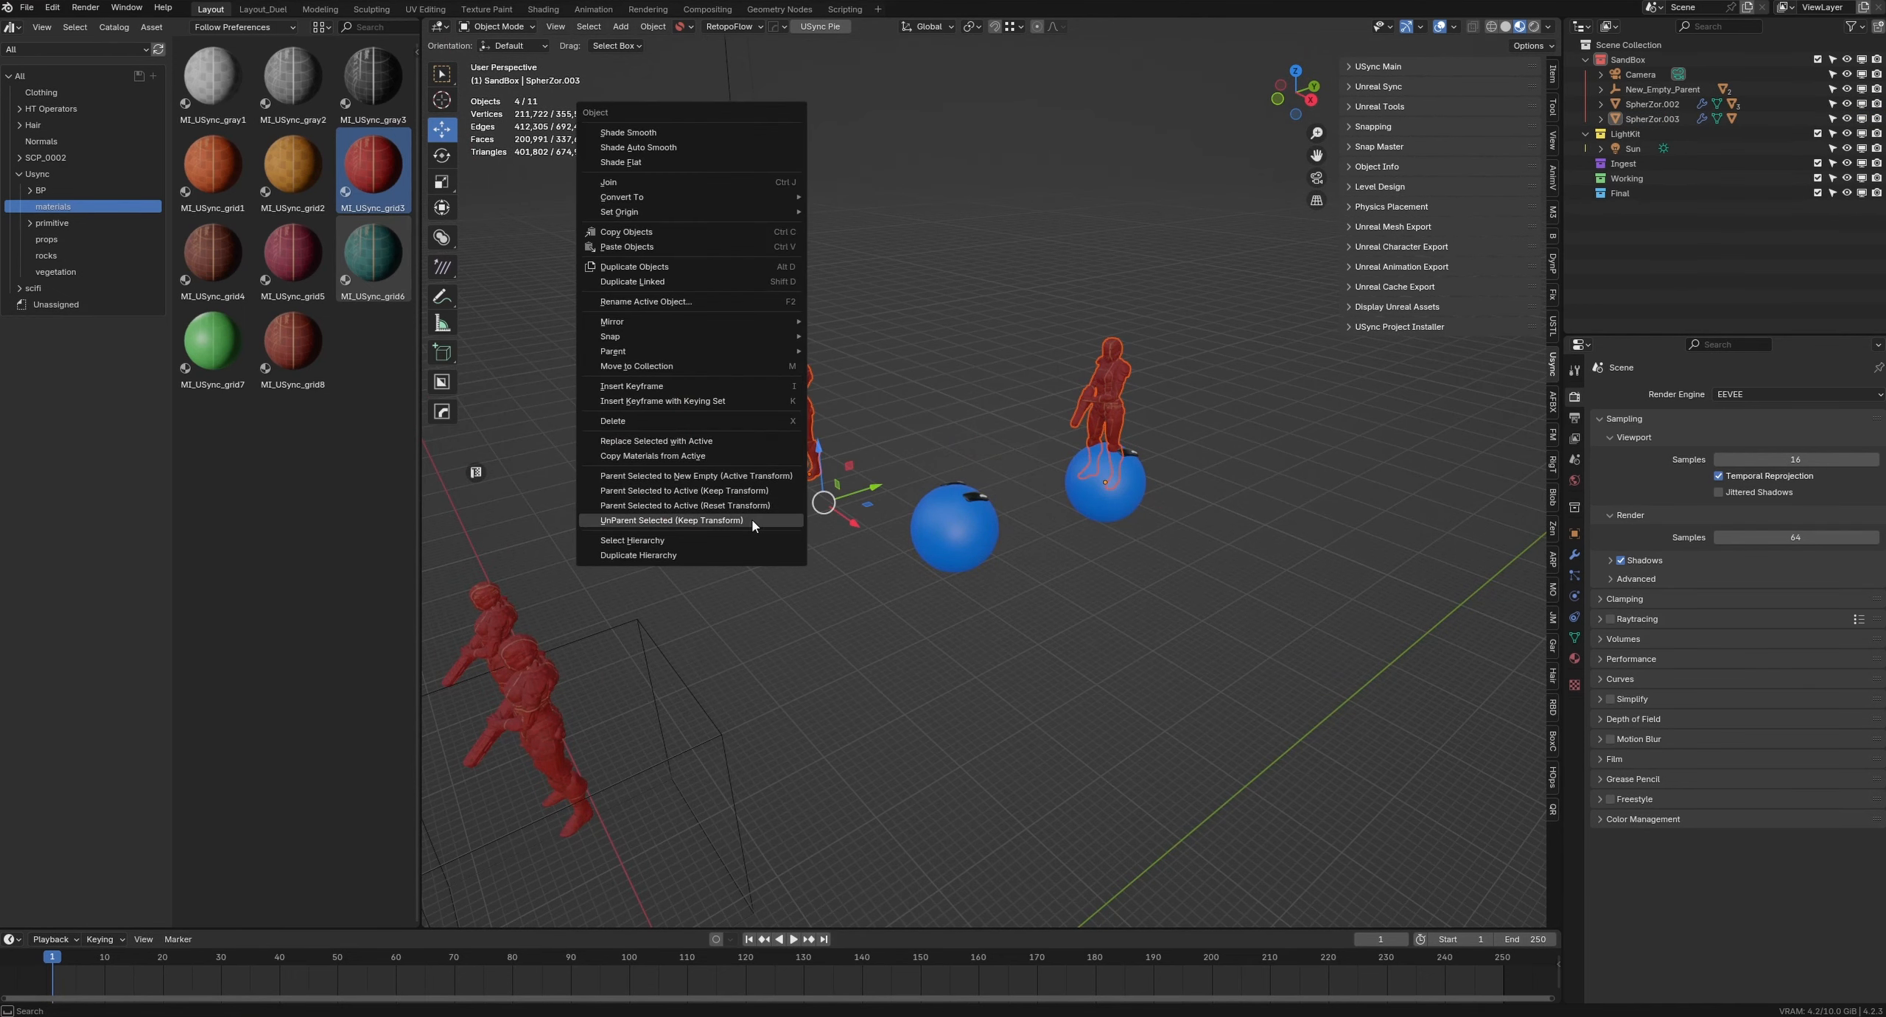
click(751, 519)
Step: Move each blue sphere slightly on its own, leaving the unparented figures in place
click(917, 622)
click(945, 530)
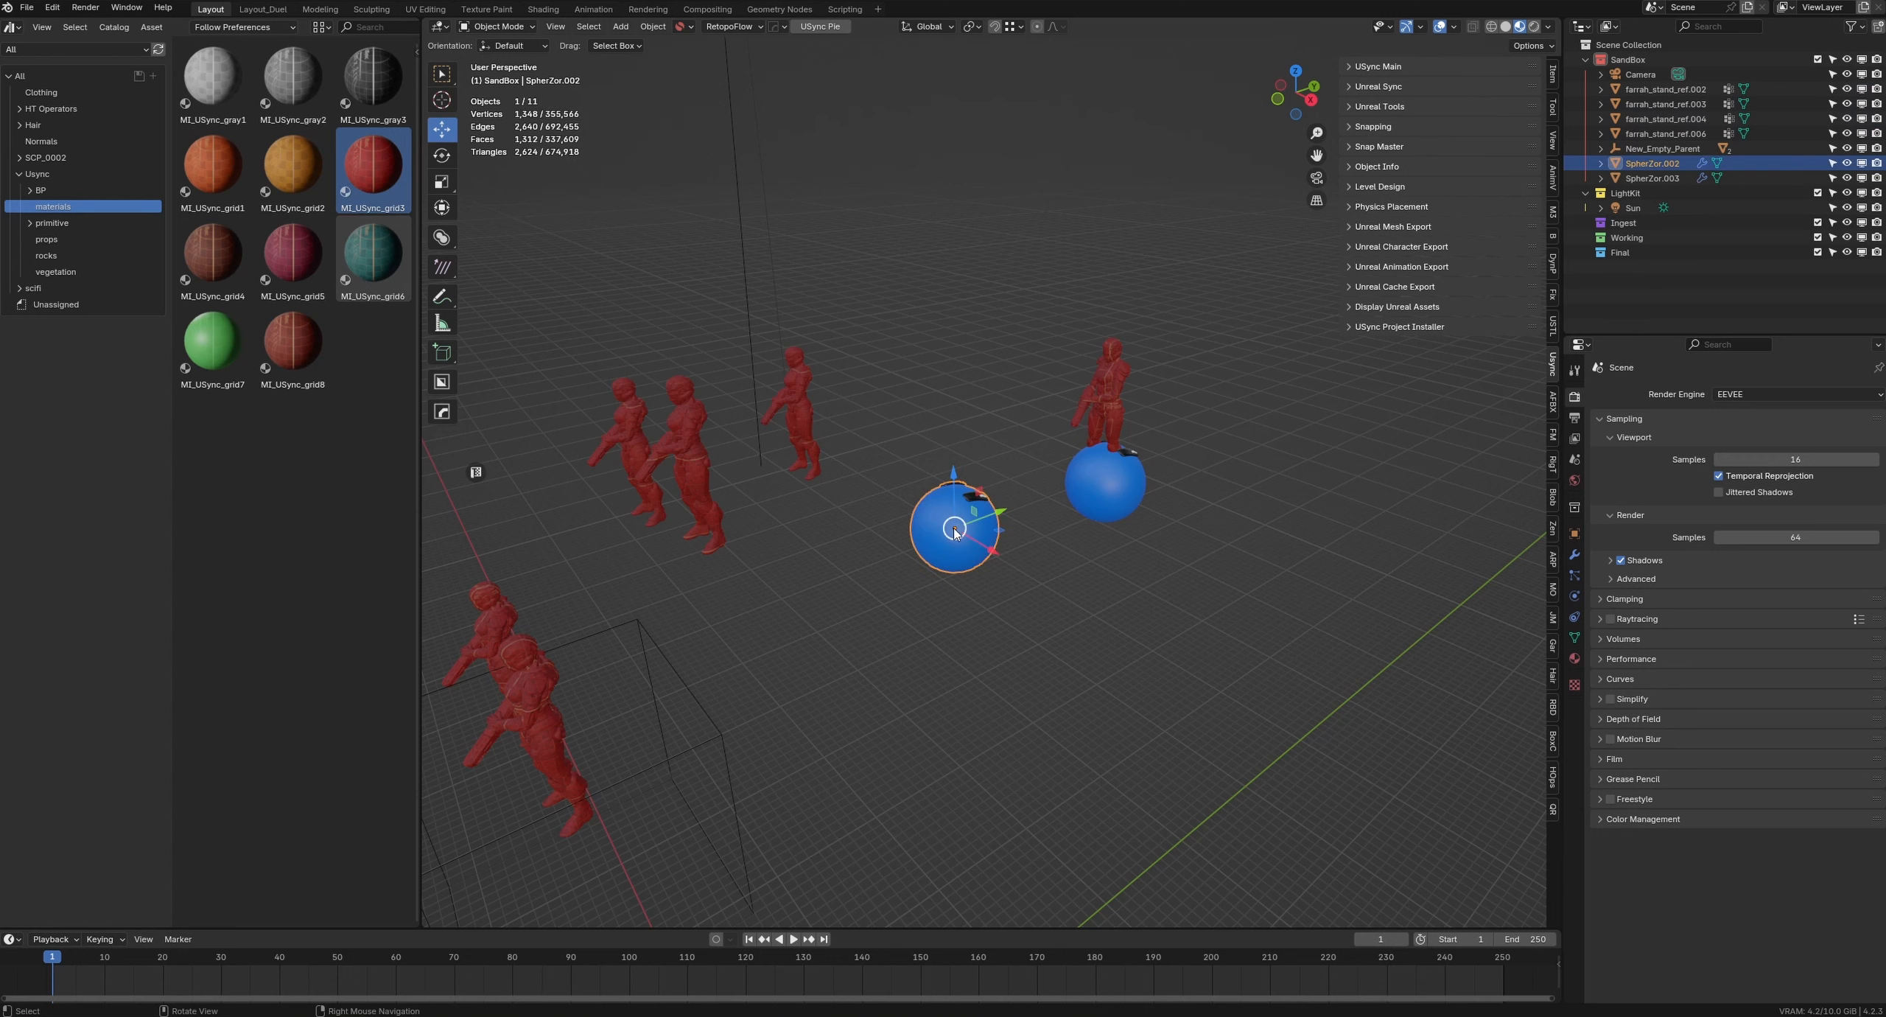
drag(998, 535, 948, 541)
click(1086, 507)
drag(1108, 431, 1105, 475)
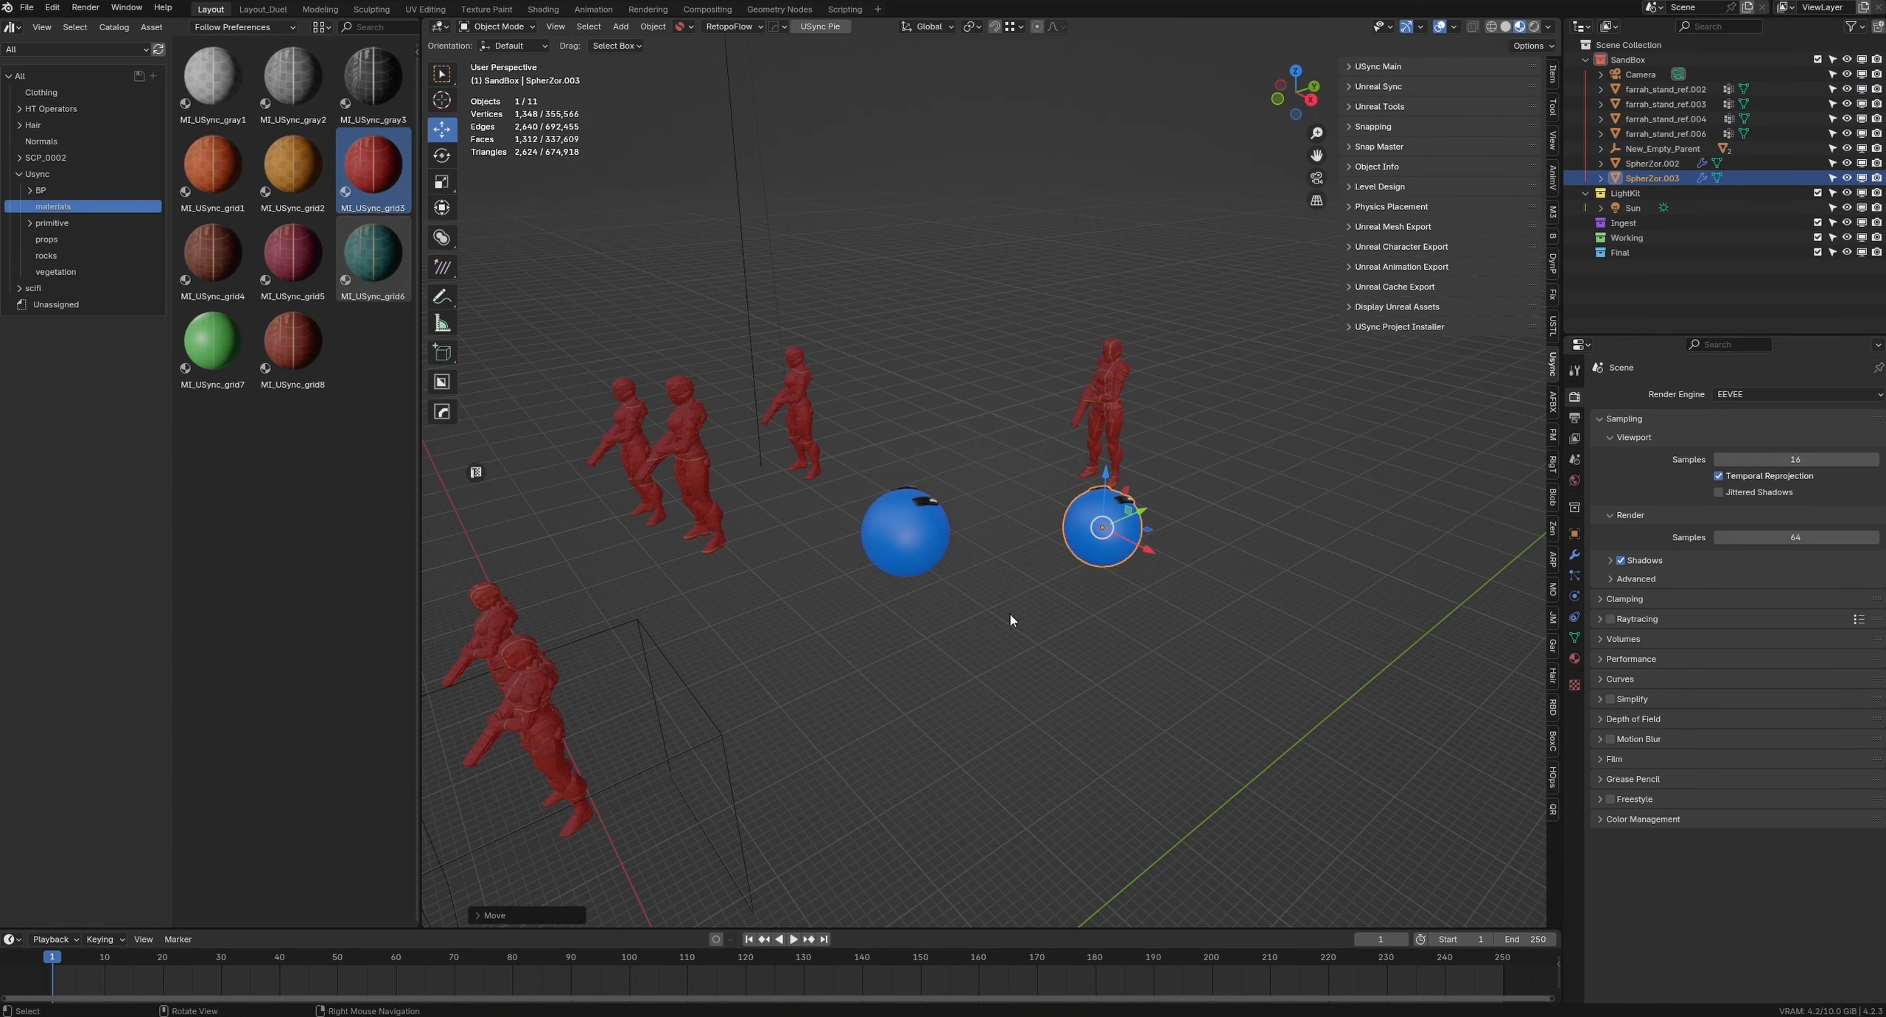
Step: Select the cube-shaped New_Empty_Parent empty and move it together with its two child figures
middle_drag(1009, 613, 1027, 543)
right_click(1026, 542)
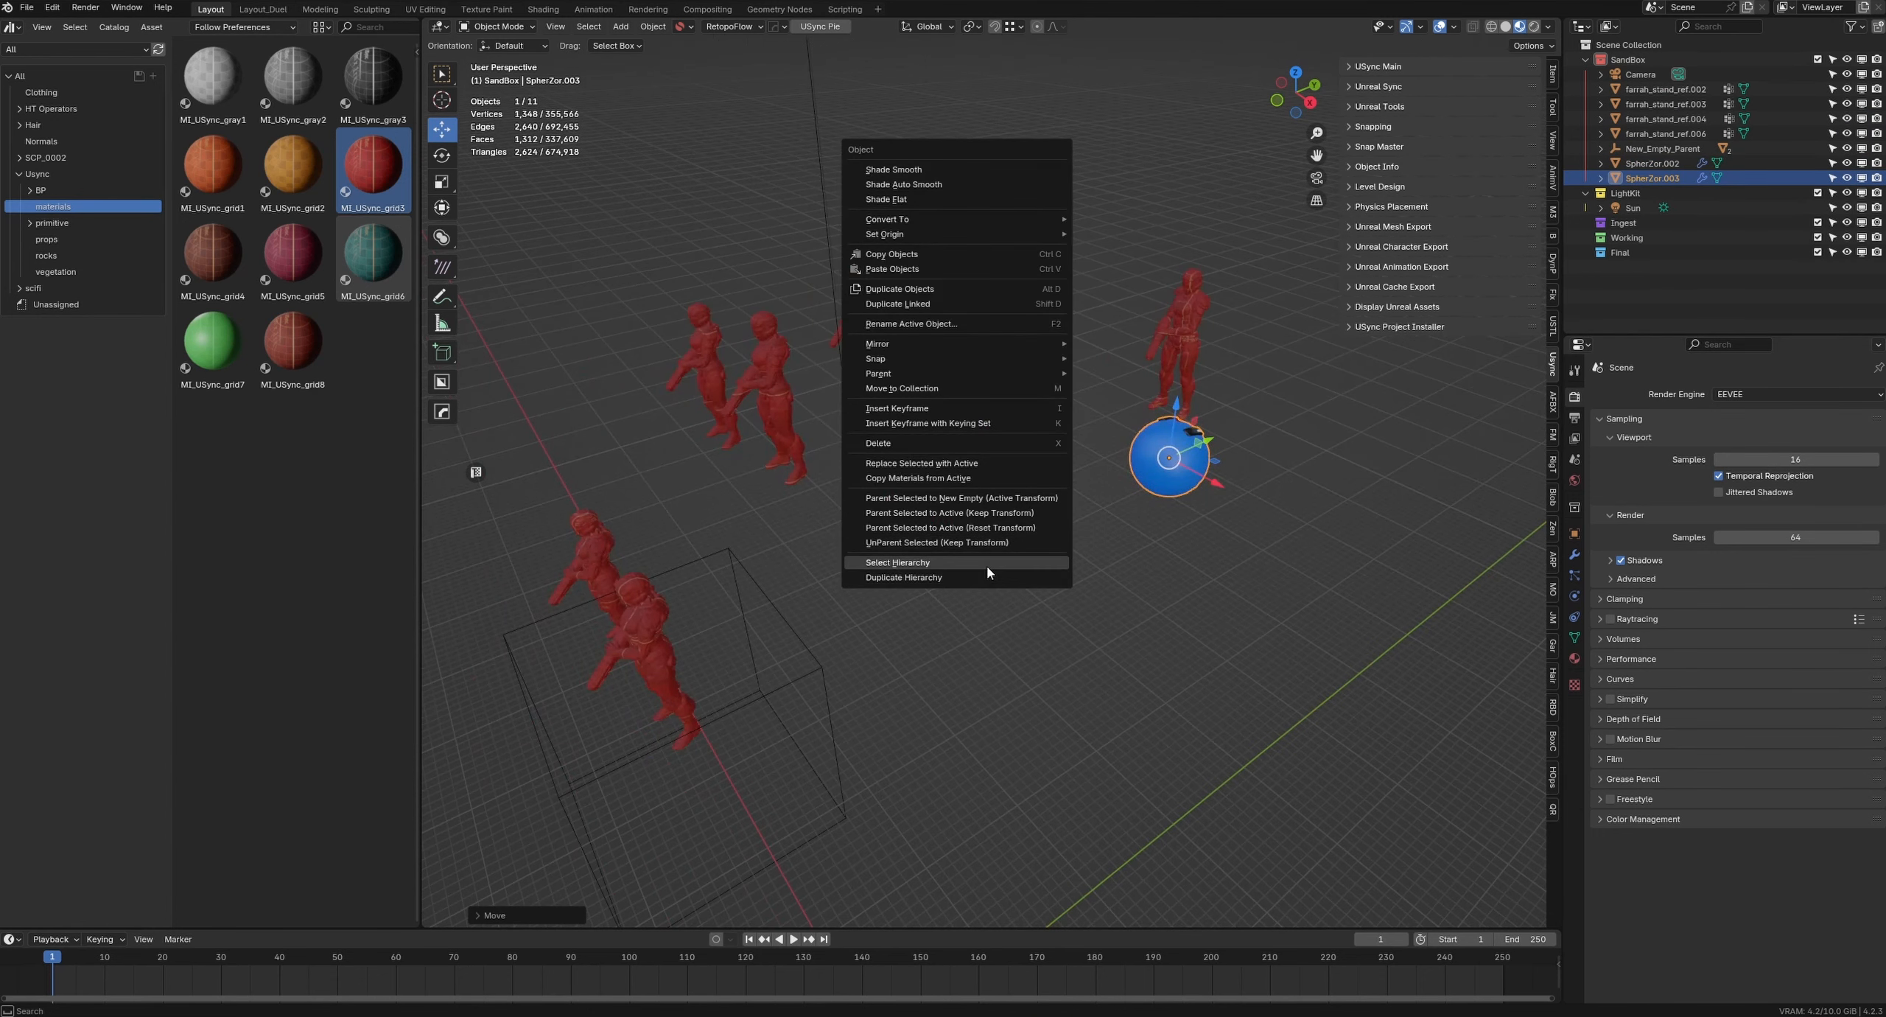
click(918, 767)
shift+middle_drag(919, 766, 1103, 530)
click(1114, 507)
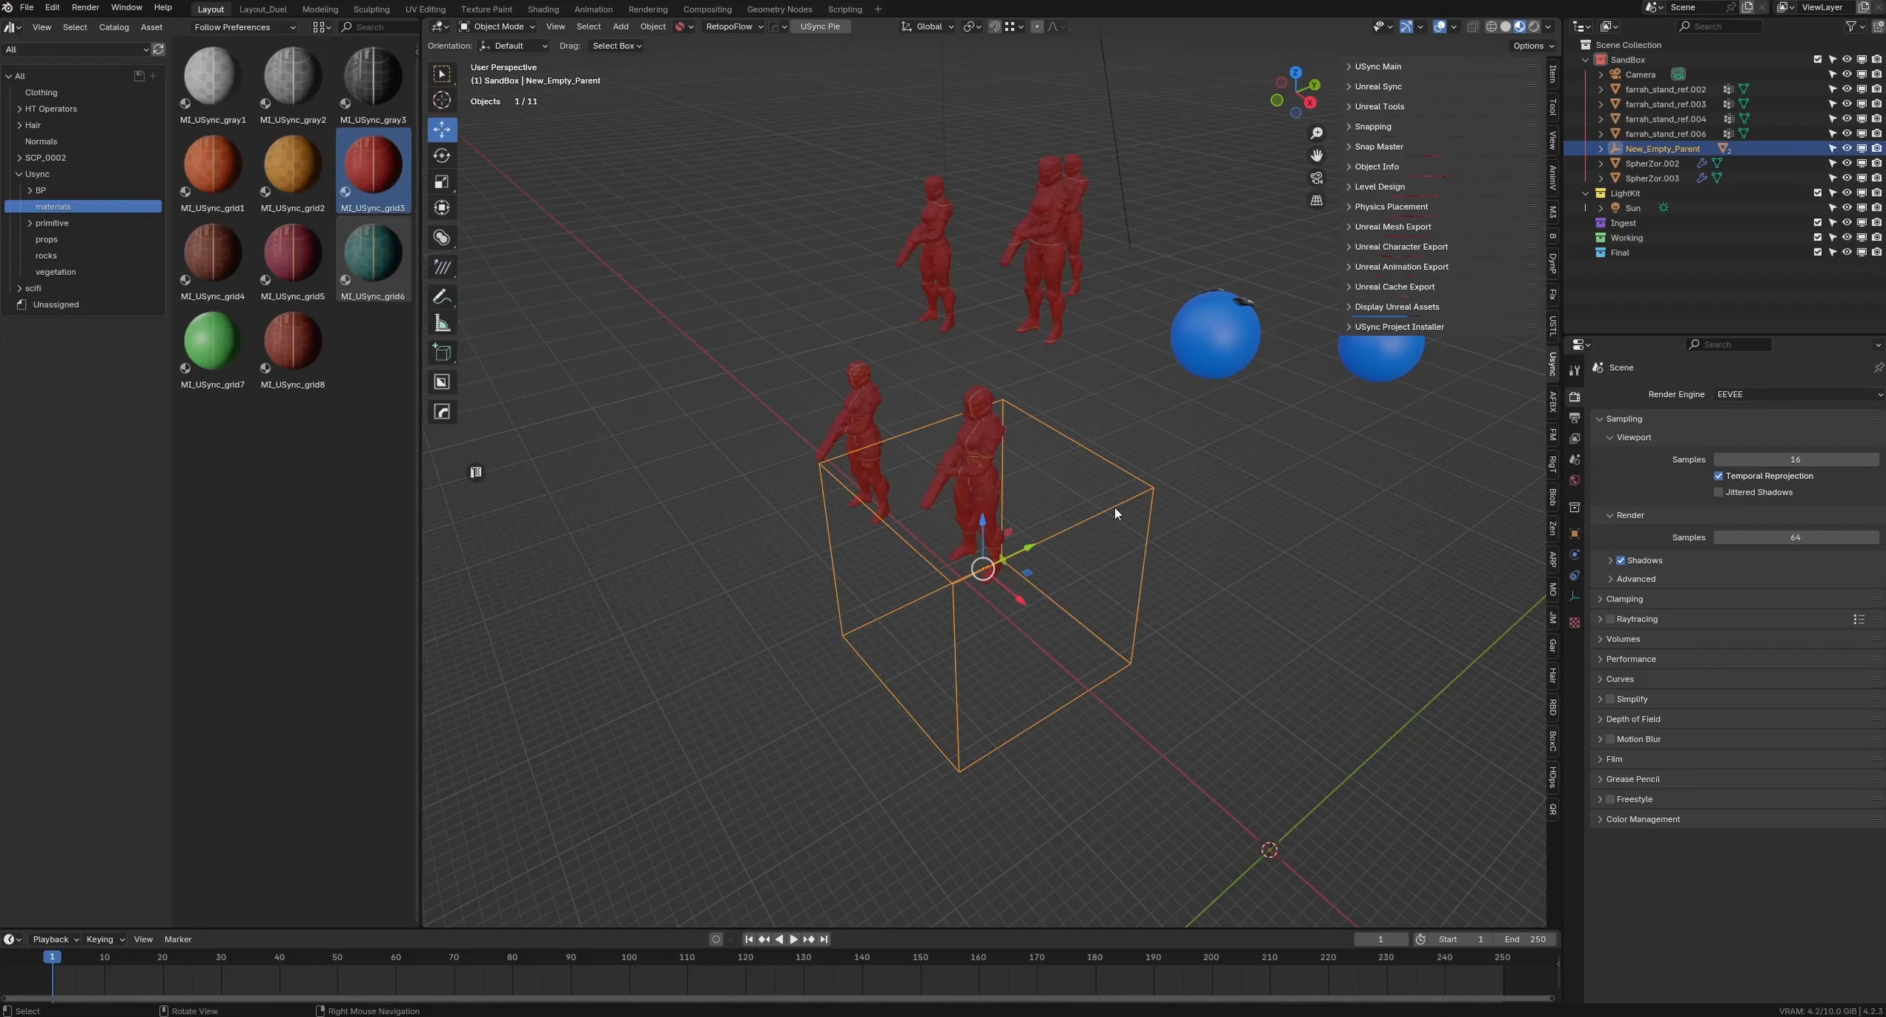
drag(980, 581, 872, 519)
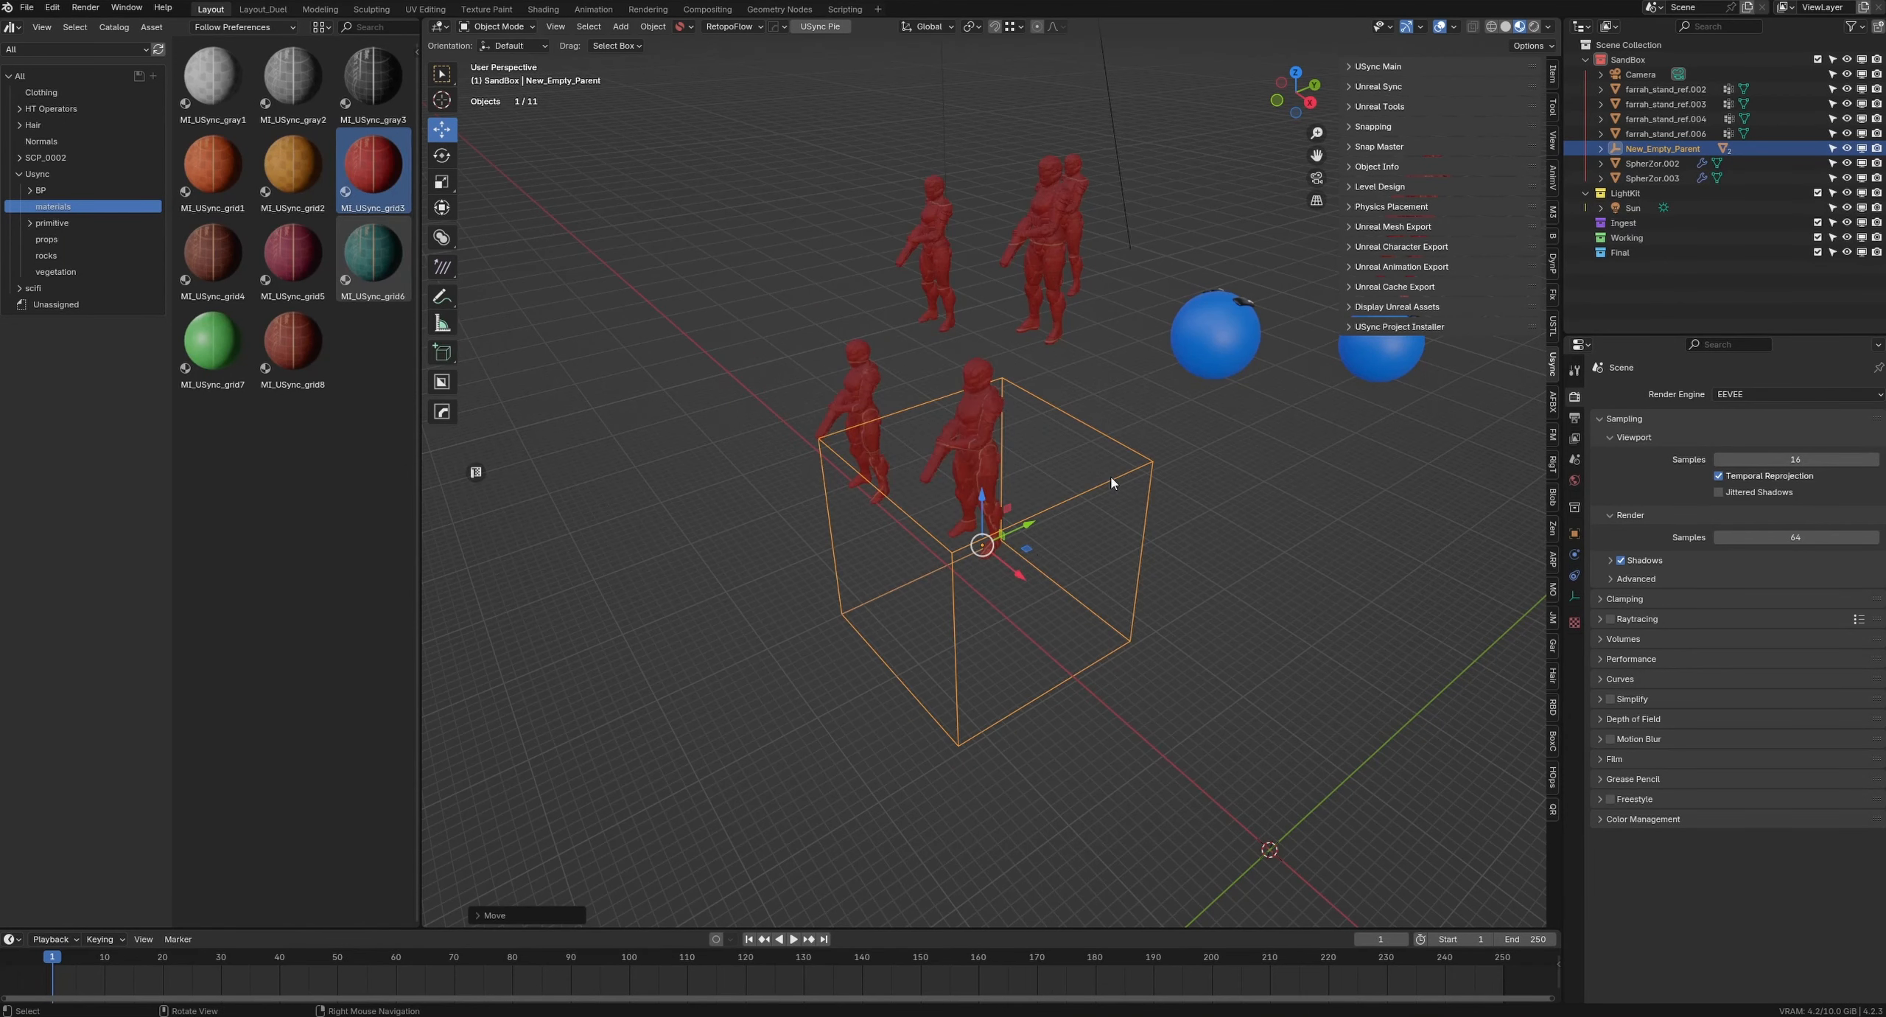
Step: Select the empty and its child figures with Select Hierarchy, and move the whole group
right_click(1112, 482)
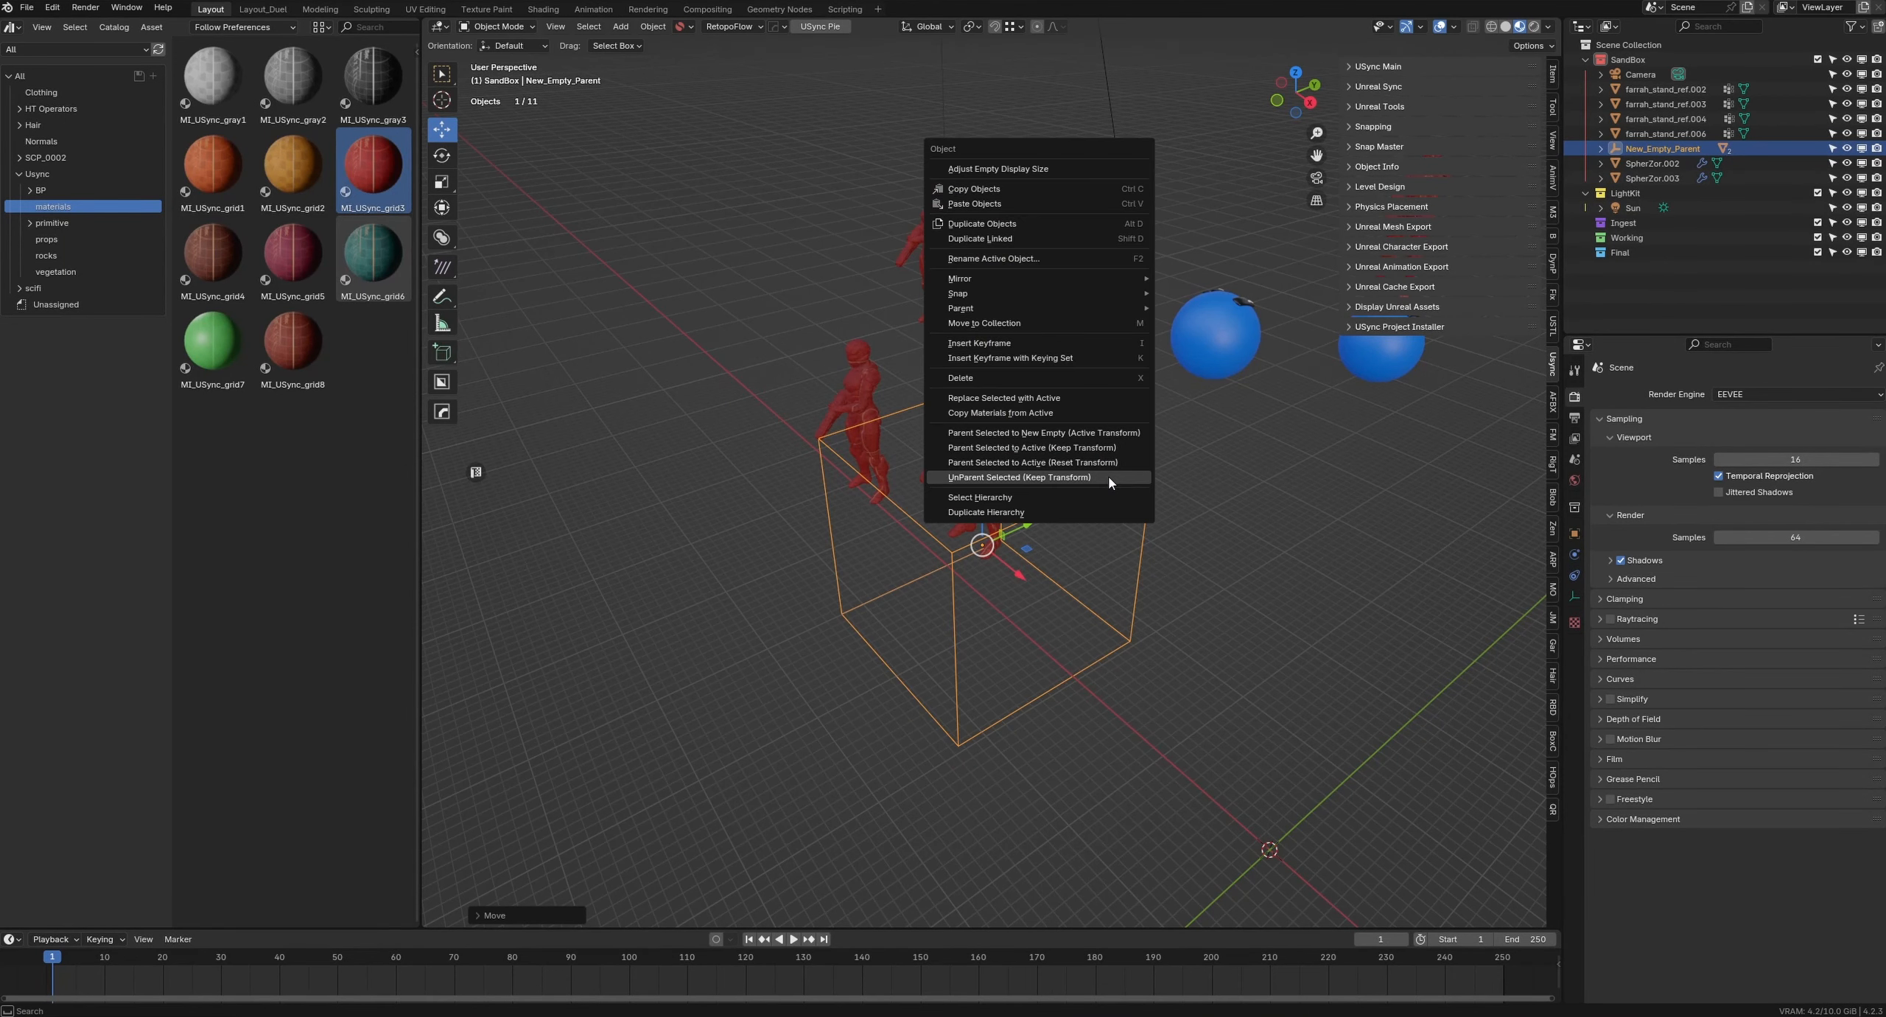
click(1027, 498)
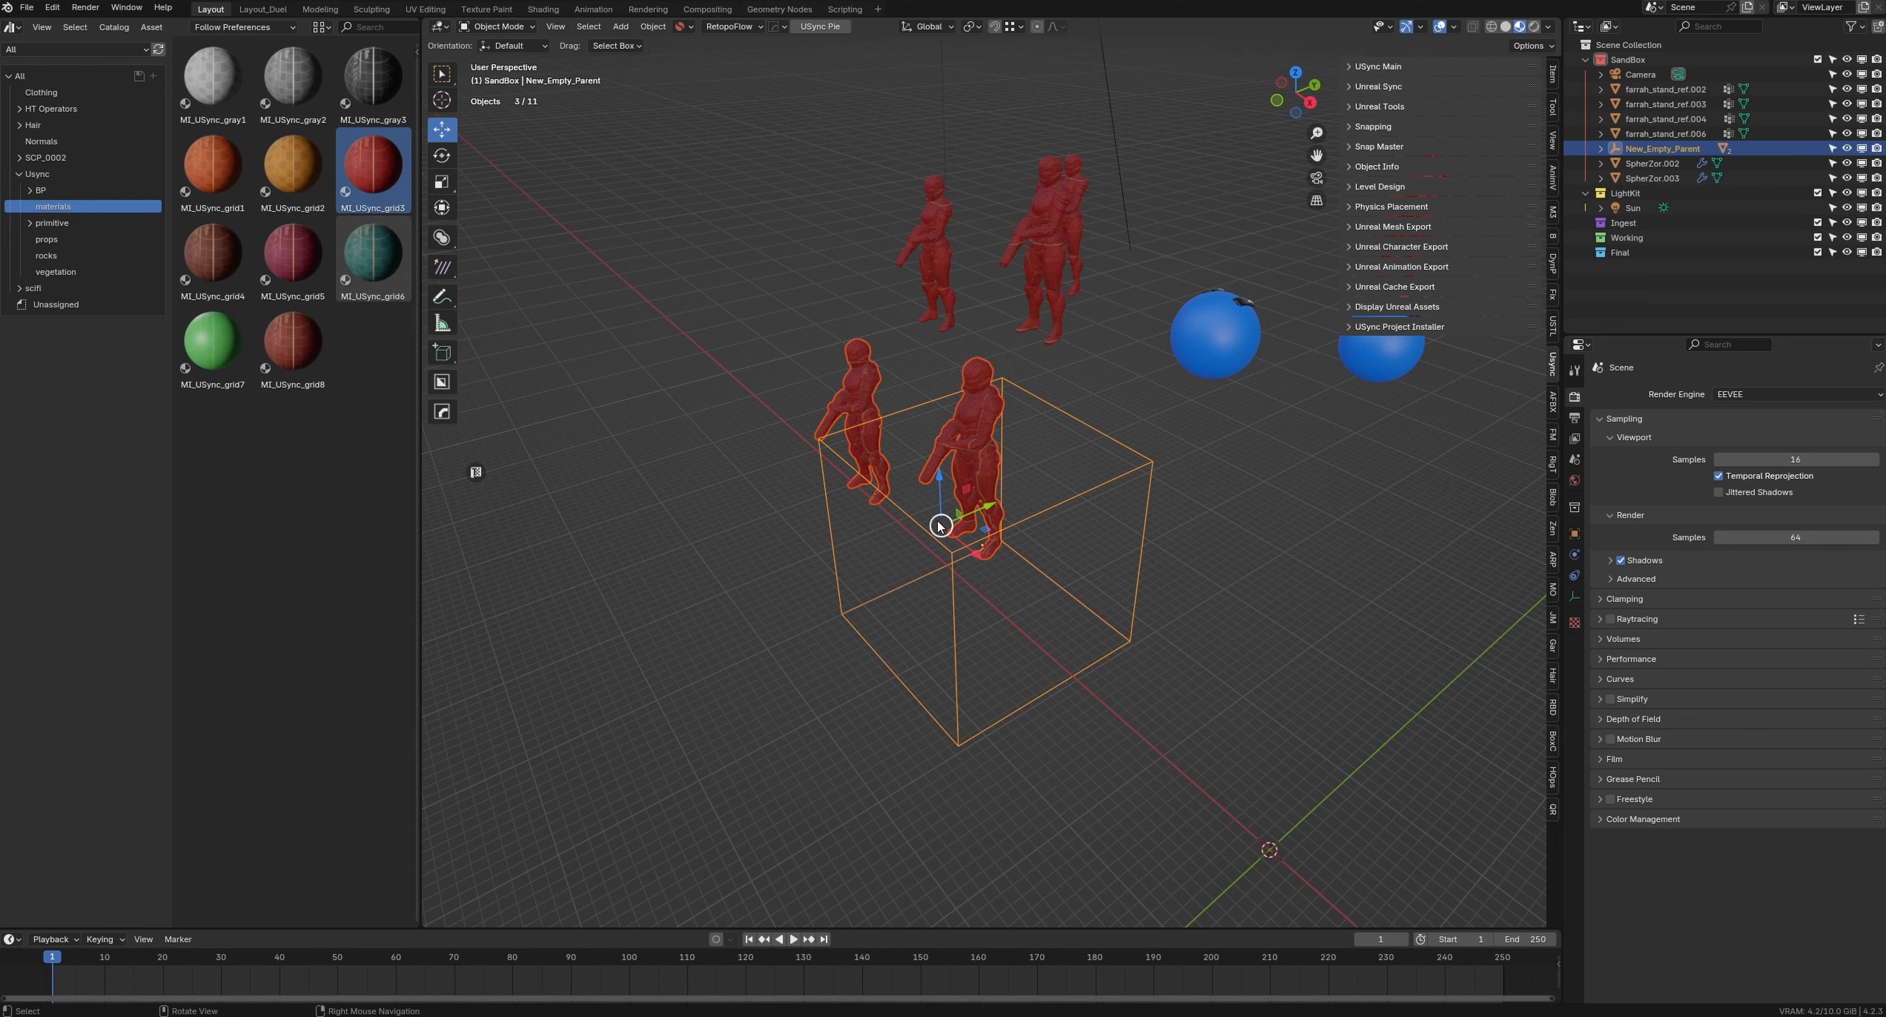
drag(940, 525, 834, 532)
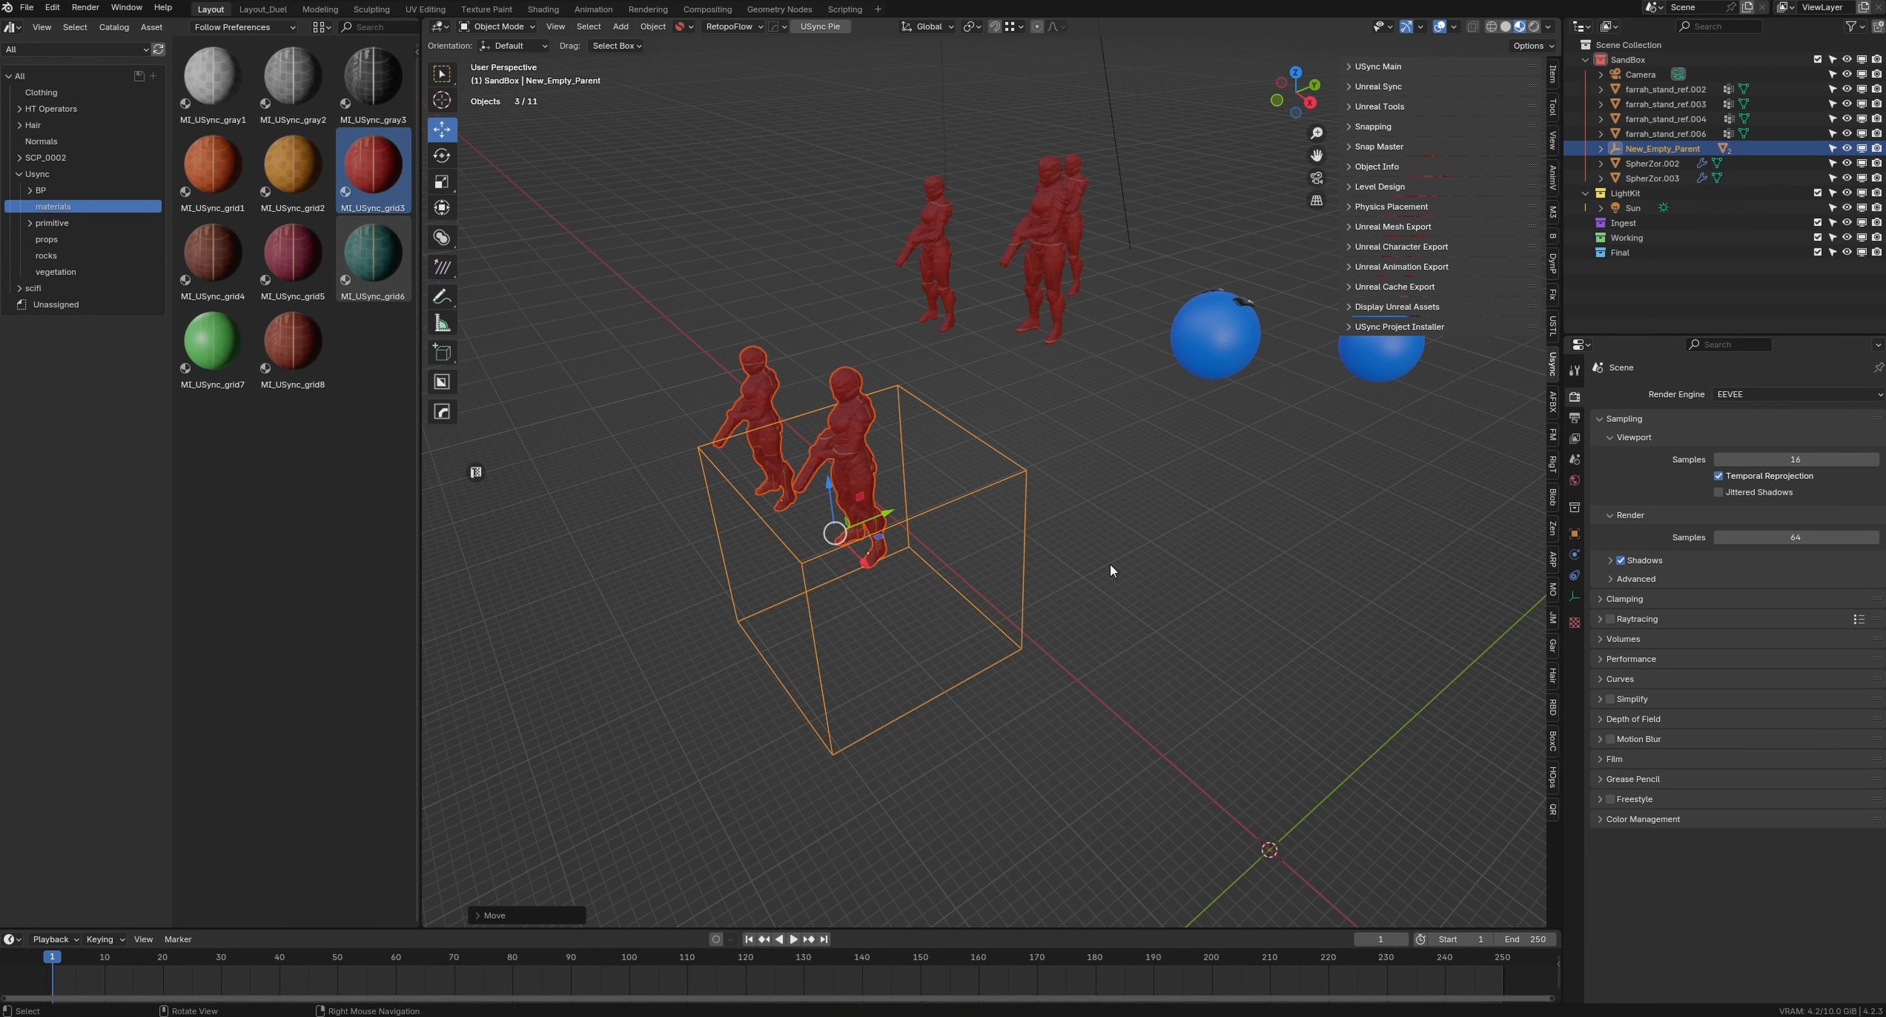
click(1048, 671)
click(1029, 474)
middle_drag(1064, 577, 1116, 567)
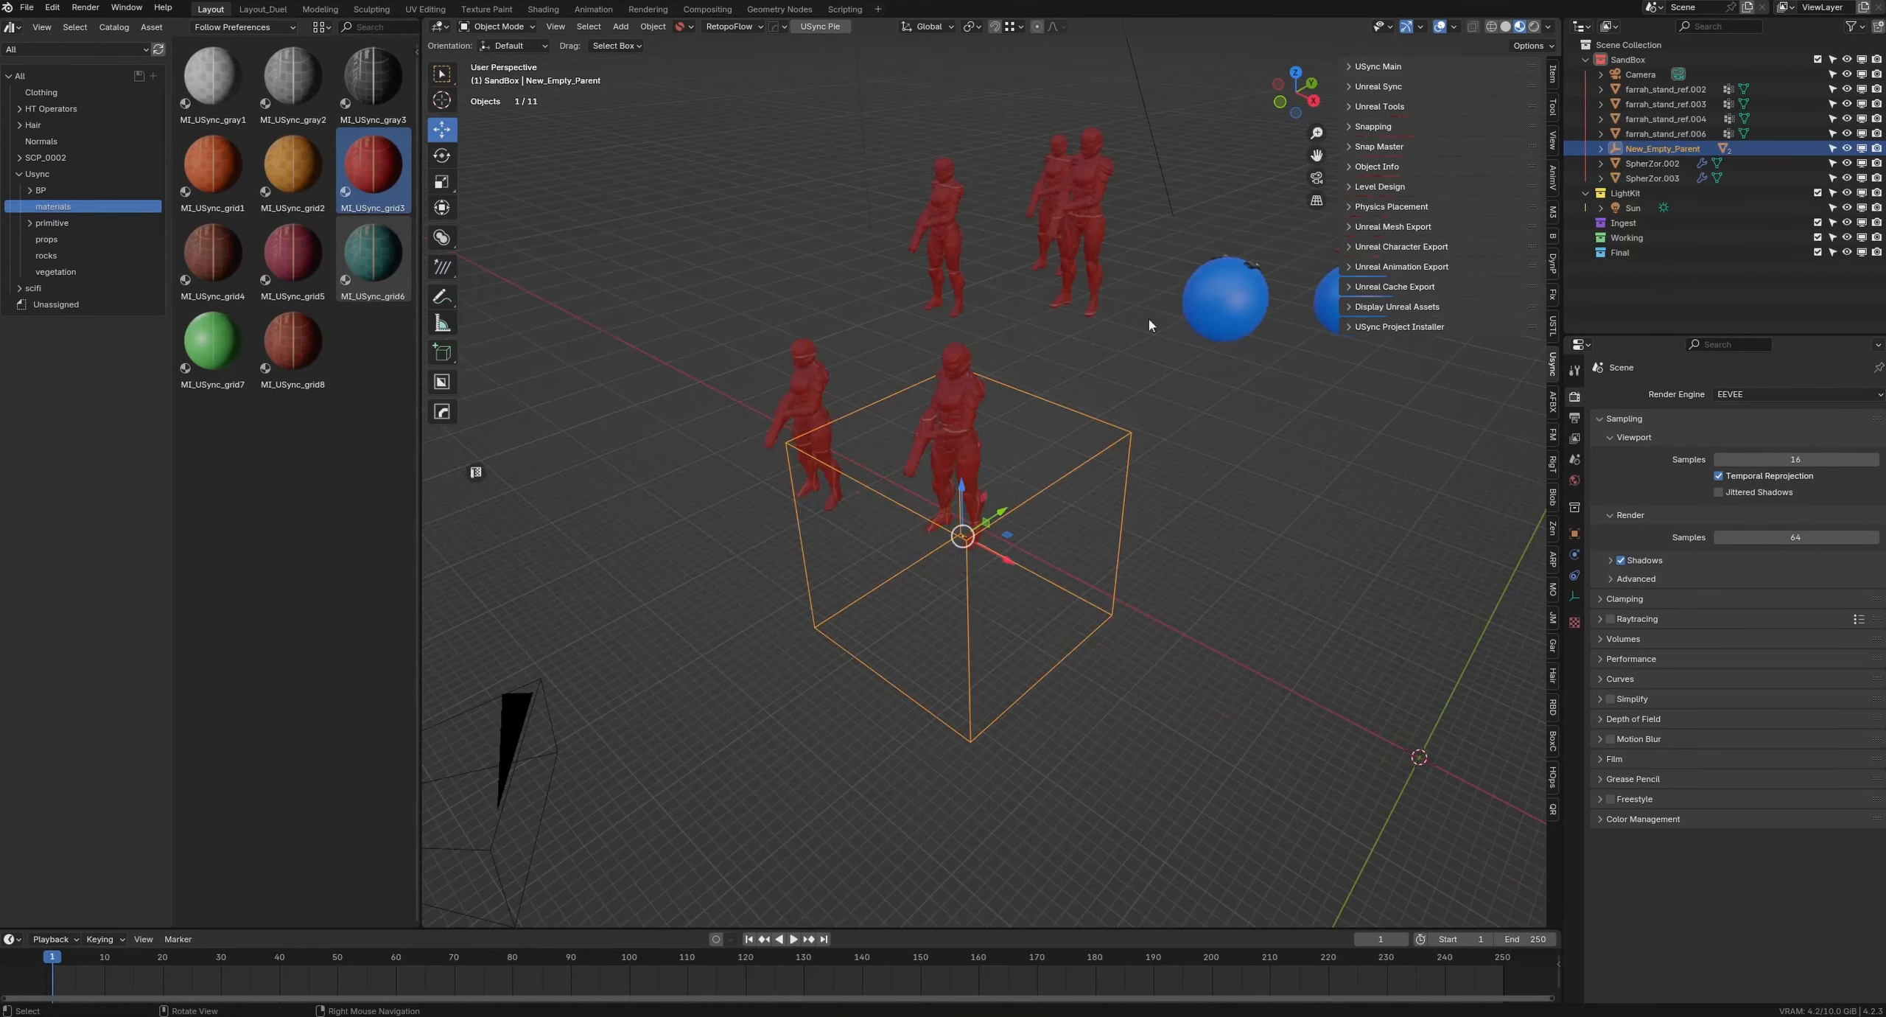
right_click(1129, 440)
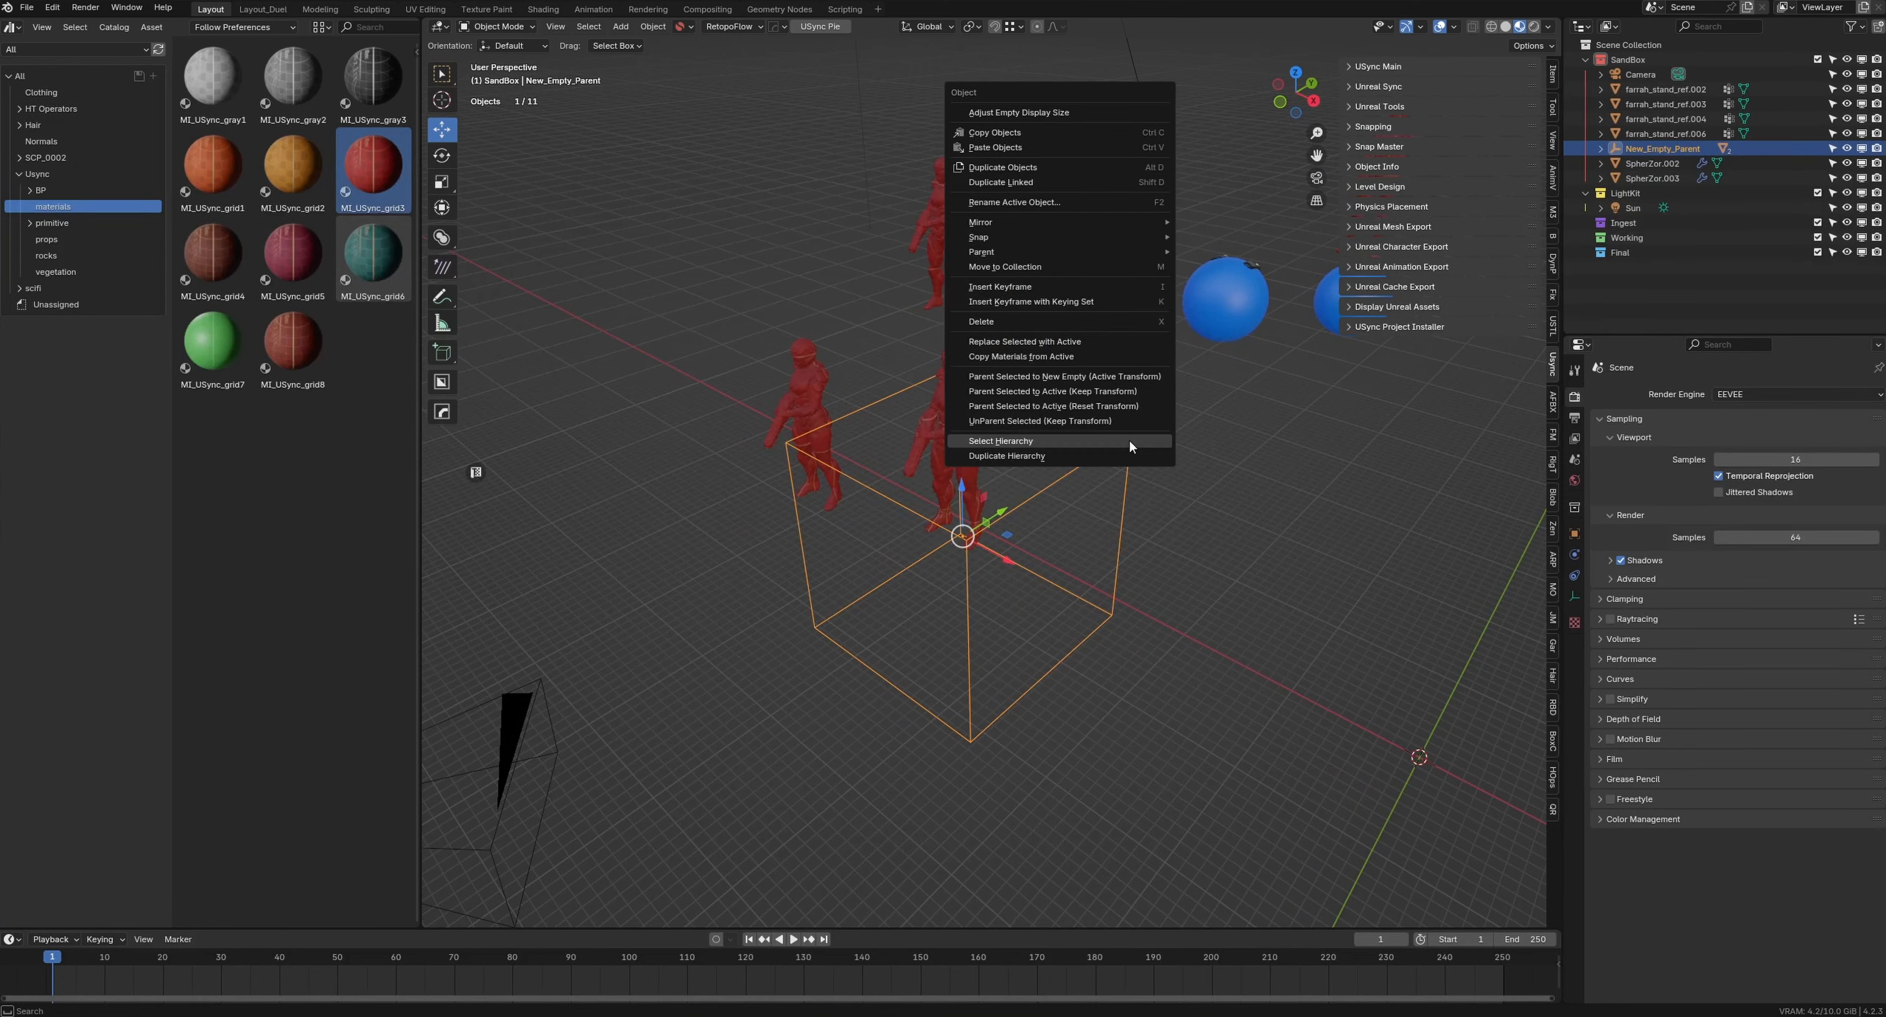
click(1090, 458)
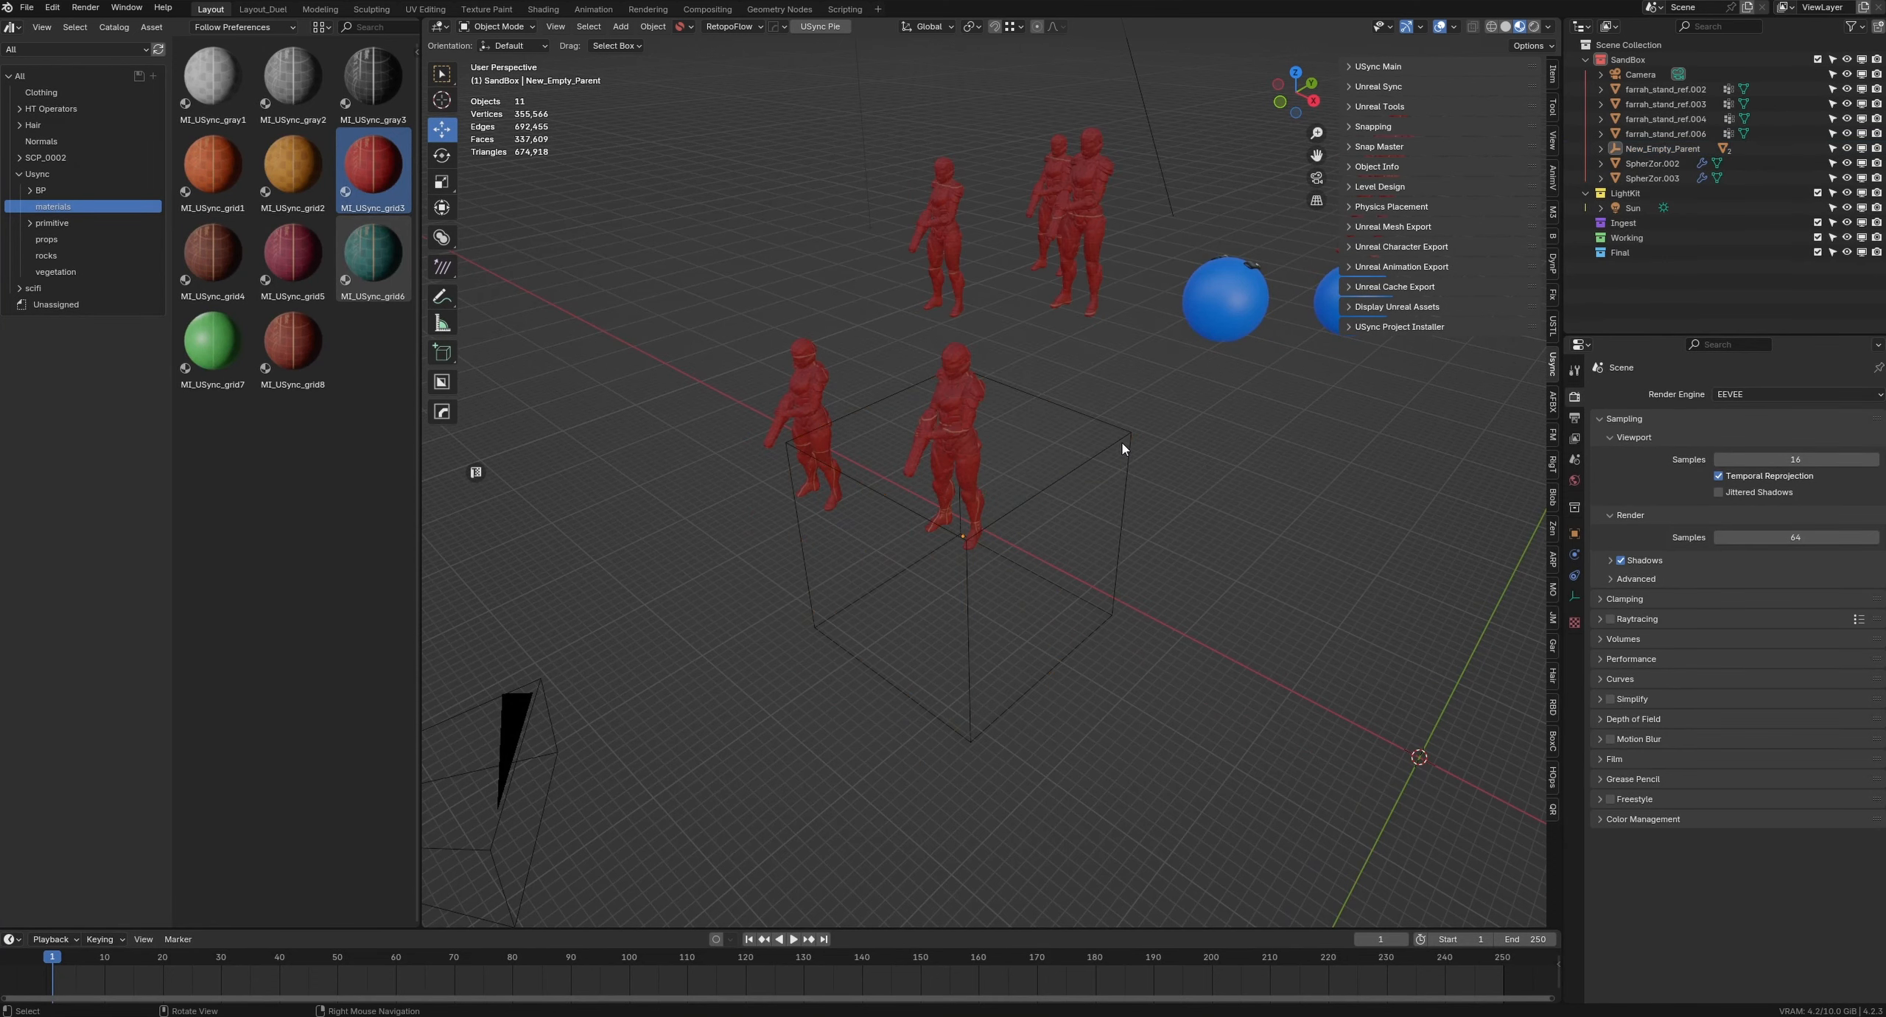
middle_drag(1121, 443, 1097, 544)
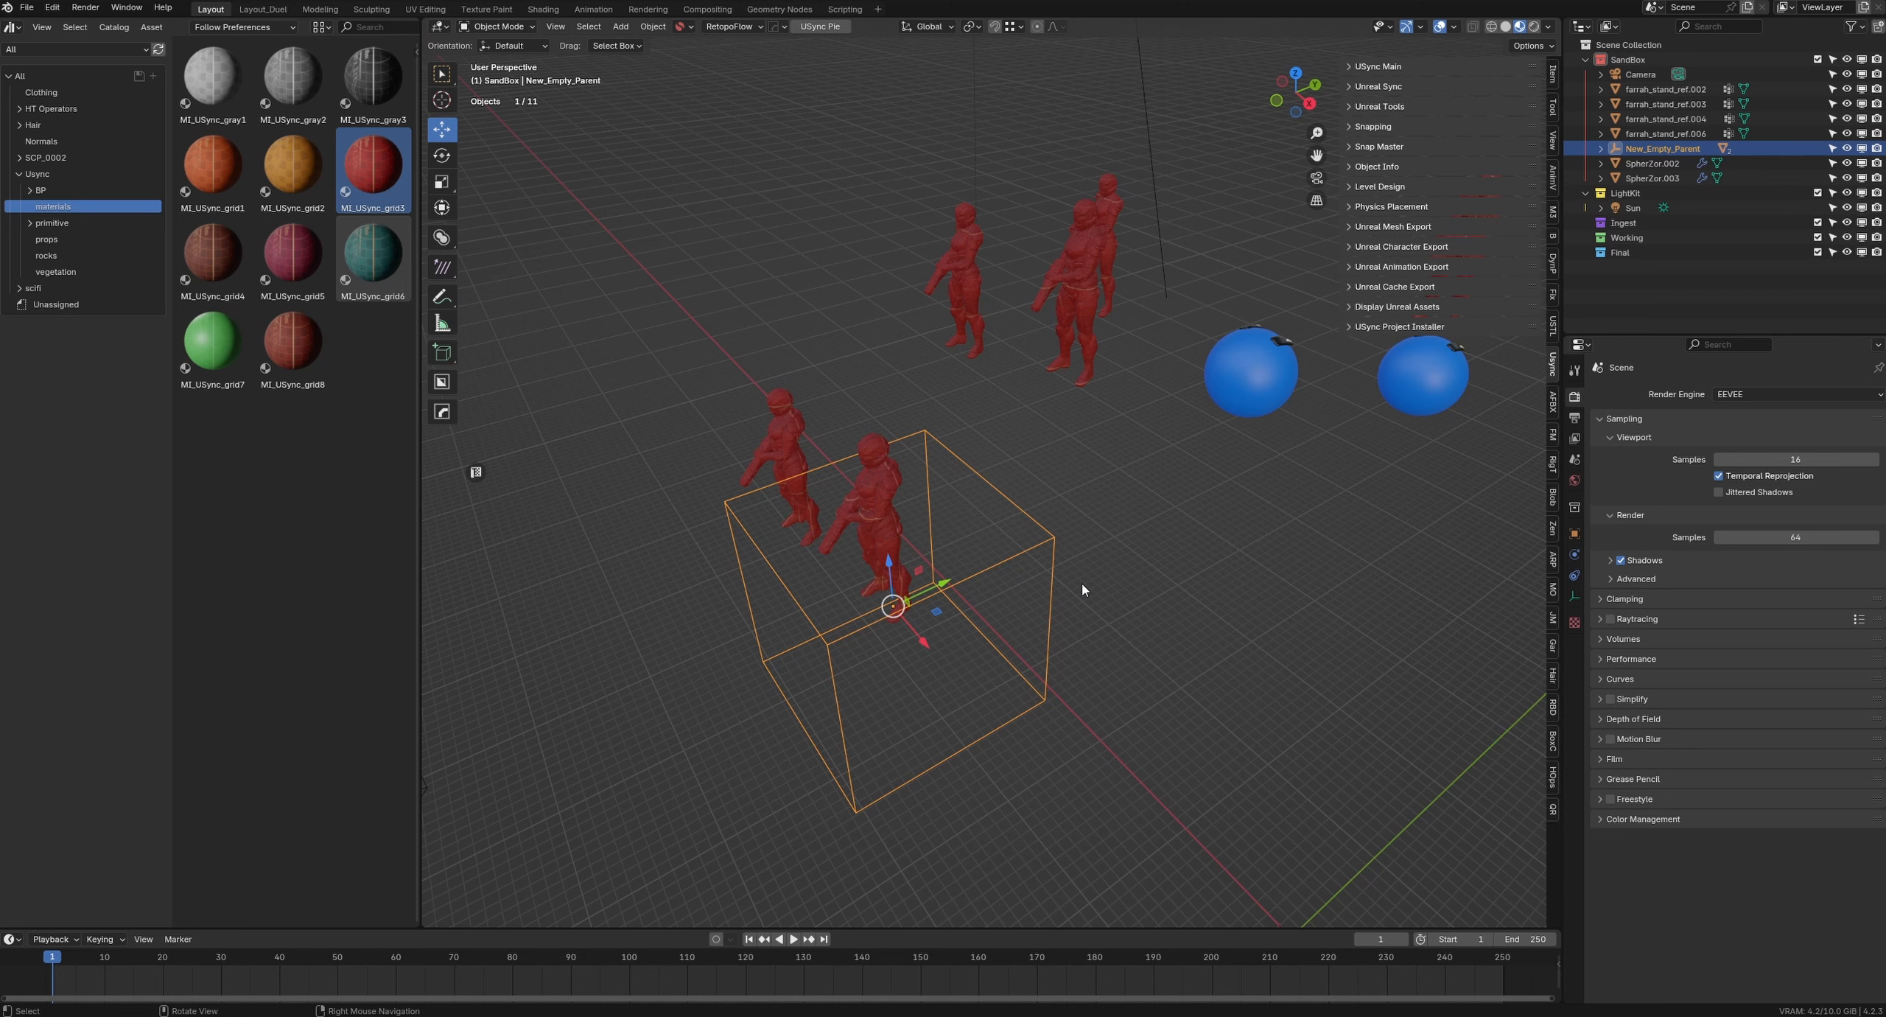
Step: Make a linked duplicate of only the New_Empty_Parent empty, place it beside the original, and delete that copy
shift+middle_drag(1045, 582, 1043, 561)
key(alt+d)
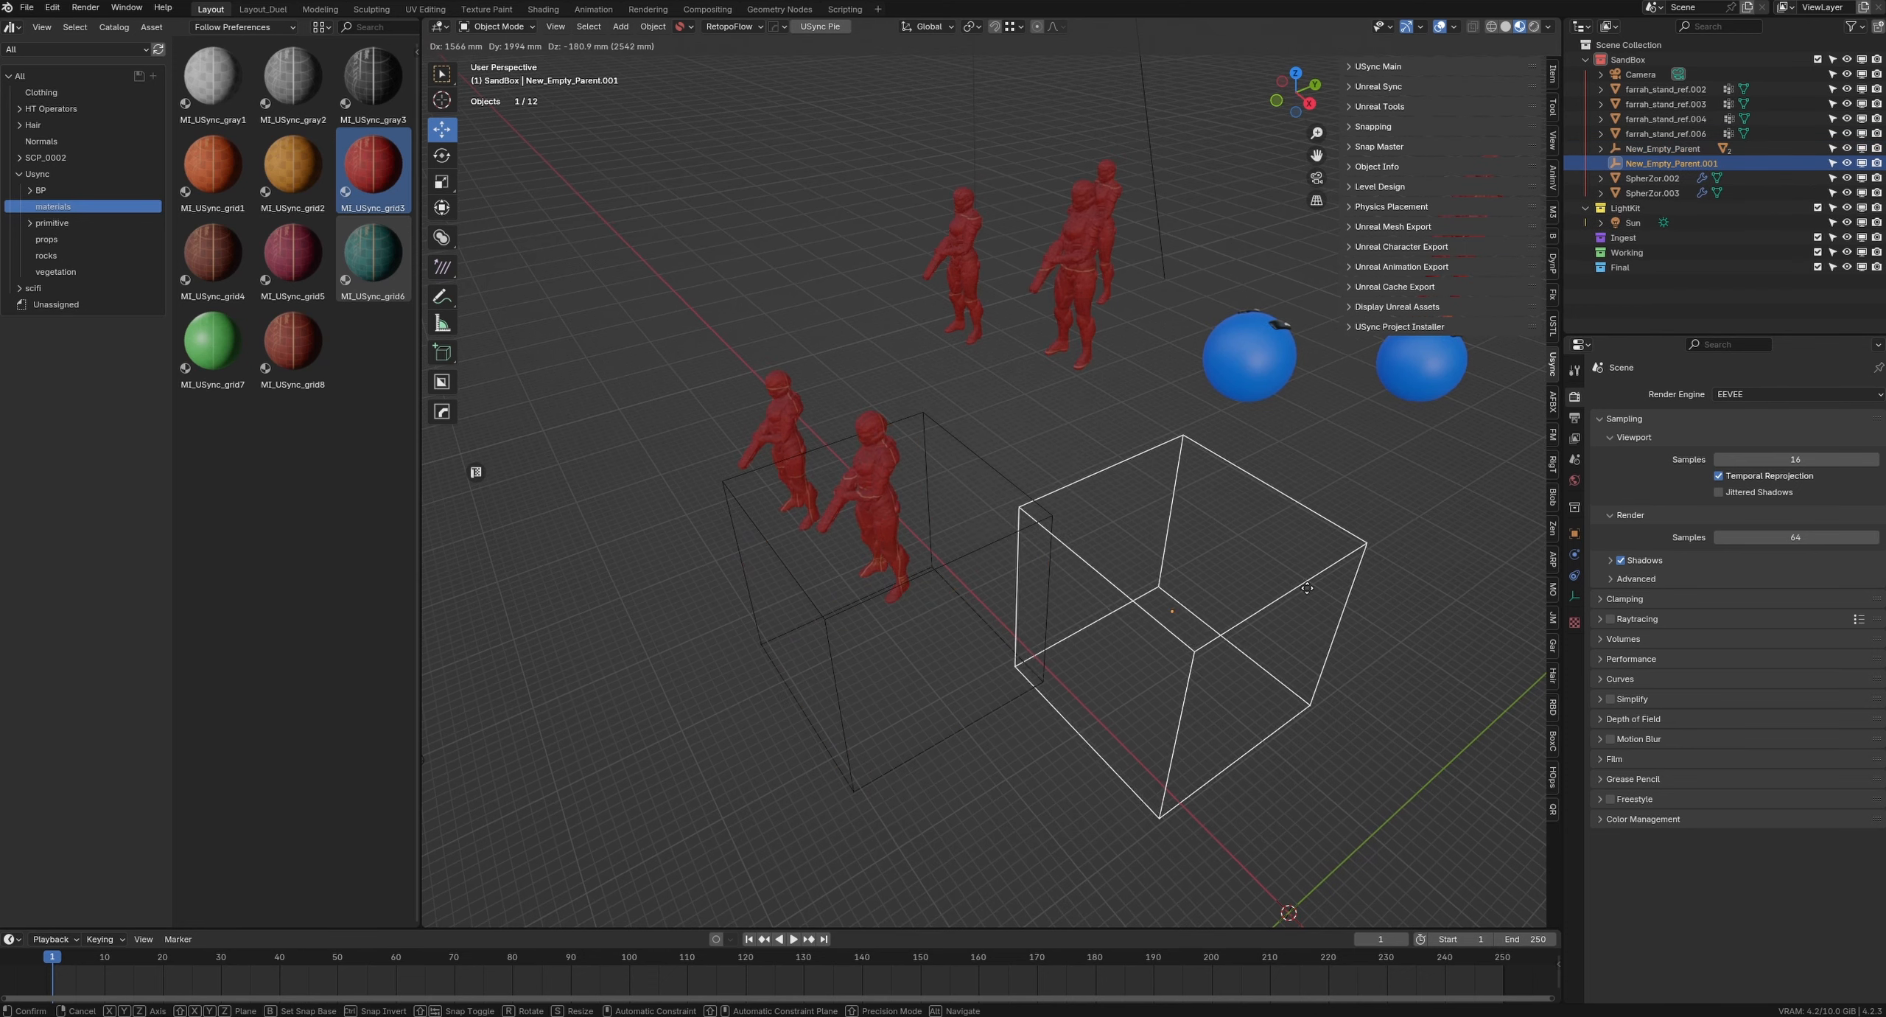
click(1311, 611)
middle_drag(1306, 618, 1182, 611)
scroll(1246, 626, down, 2)
drag(1105, 553, 1222, 612)
middle_drag(1215, 610, 1119, 498)
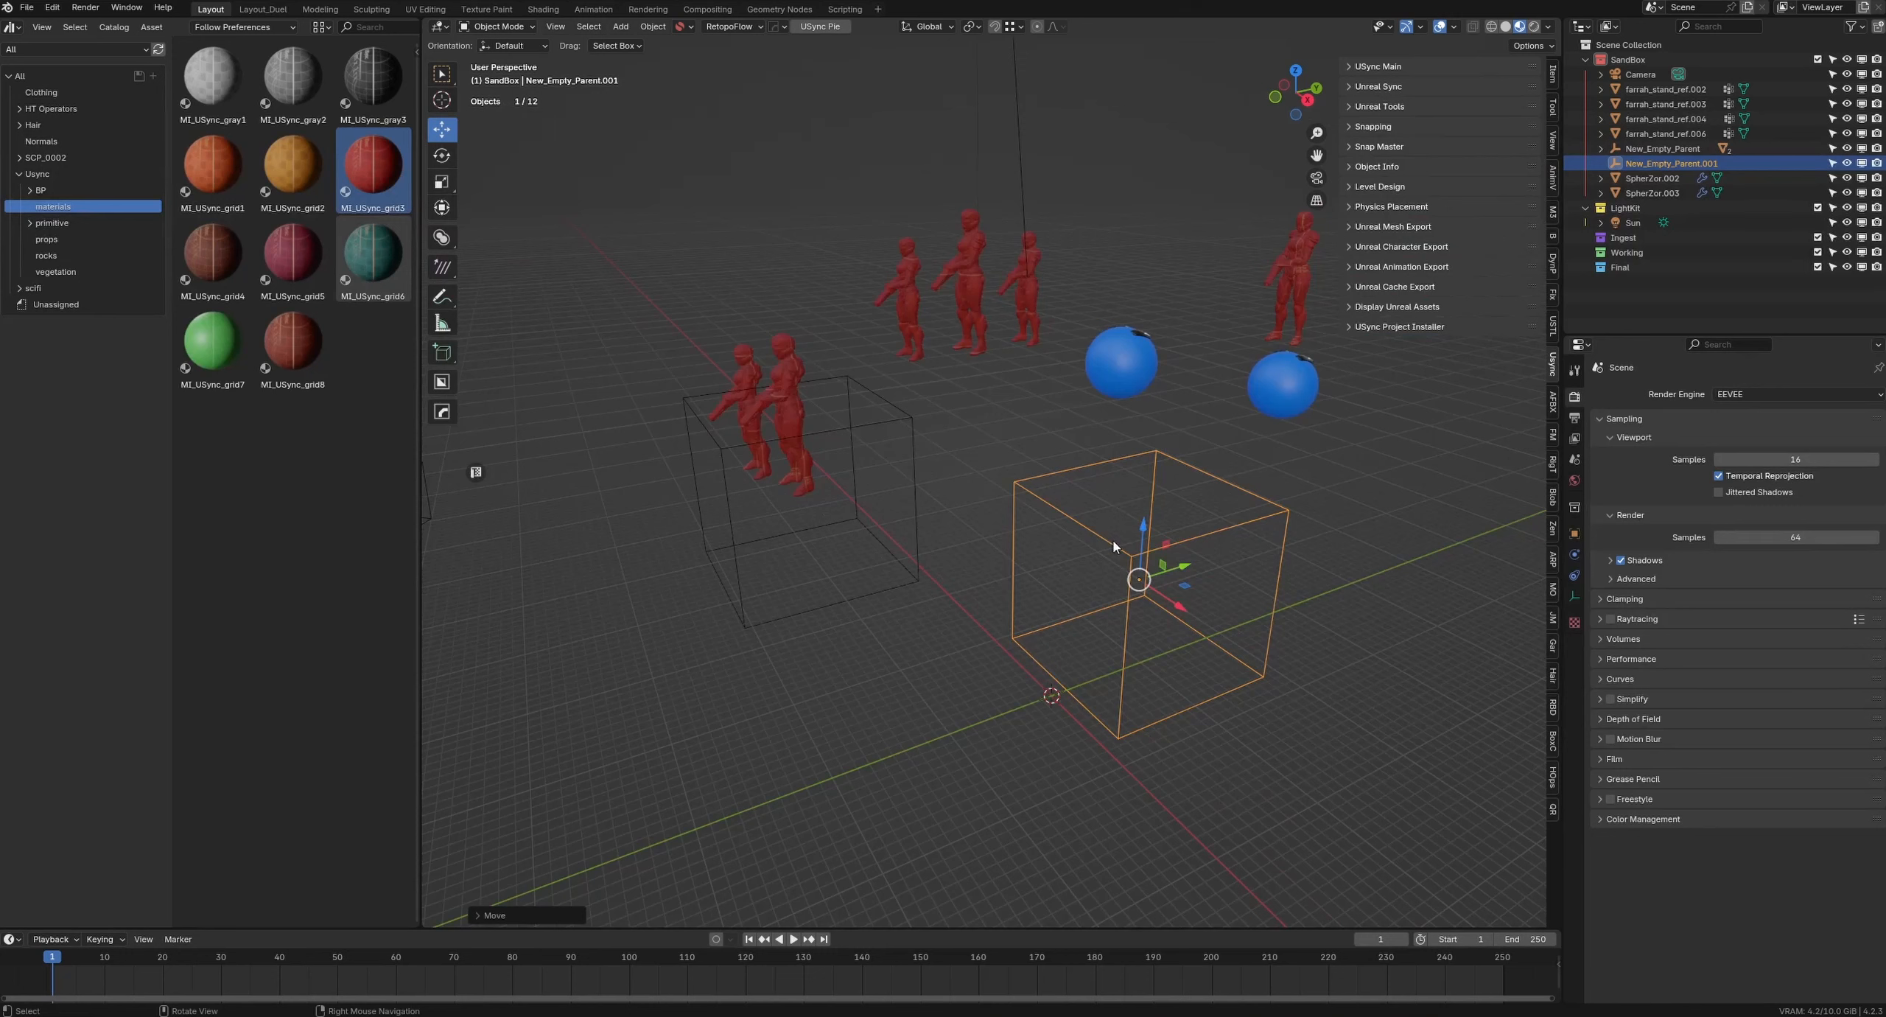
key(x)
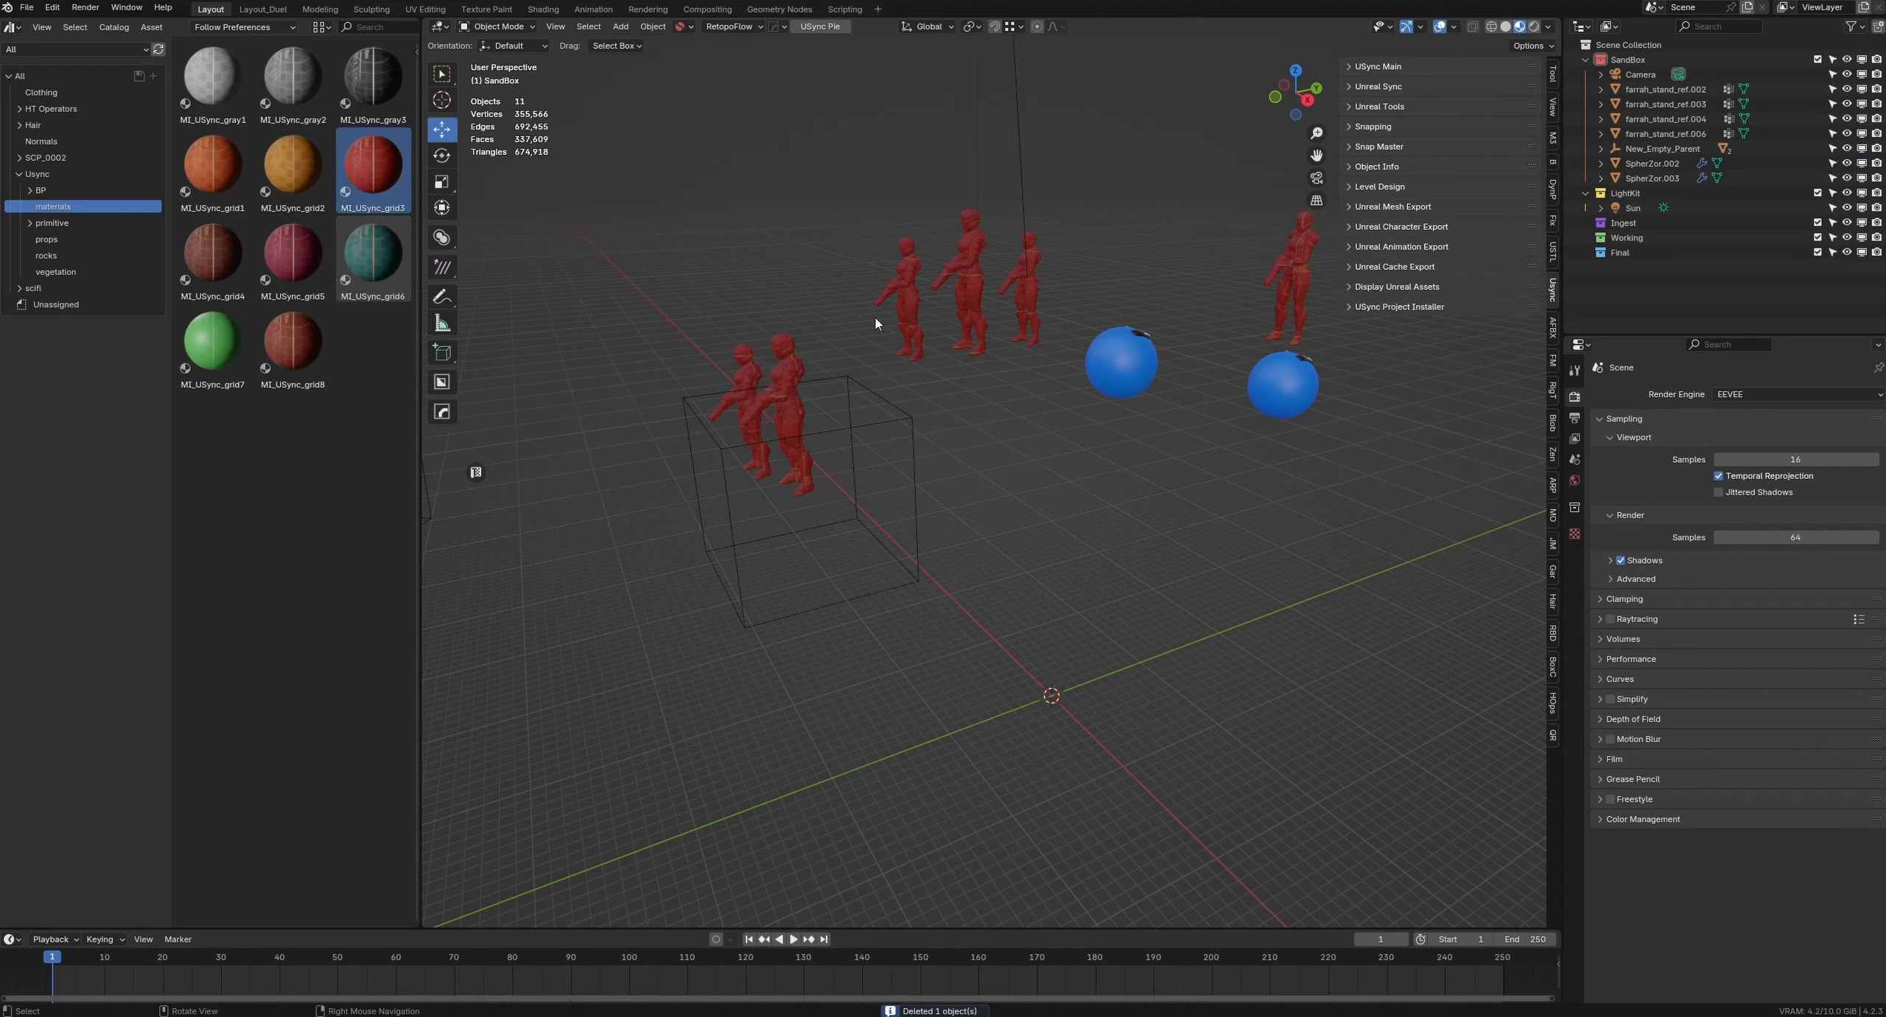
Step: Copy New_Empty_Parent with its child figures using Duplicate Hierarchy and place the copy beside the original
click(911, 412)
right_click(884, 434)
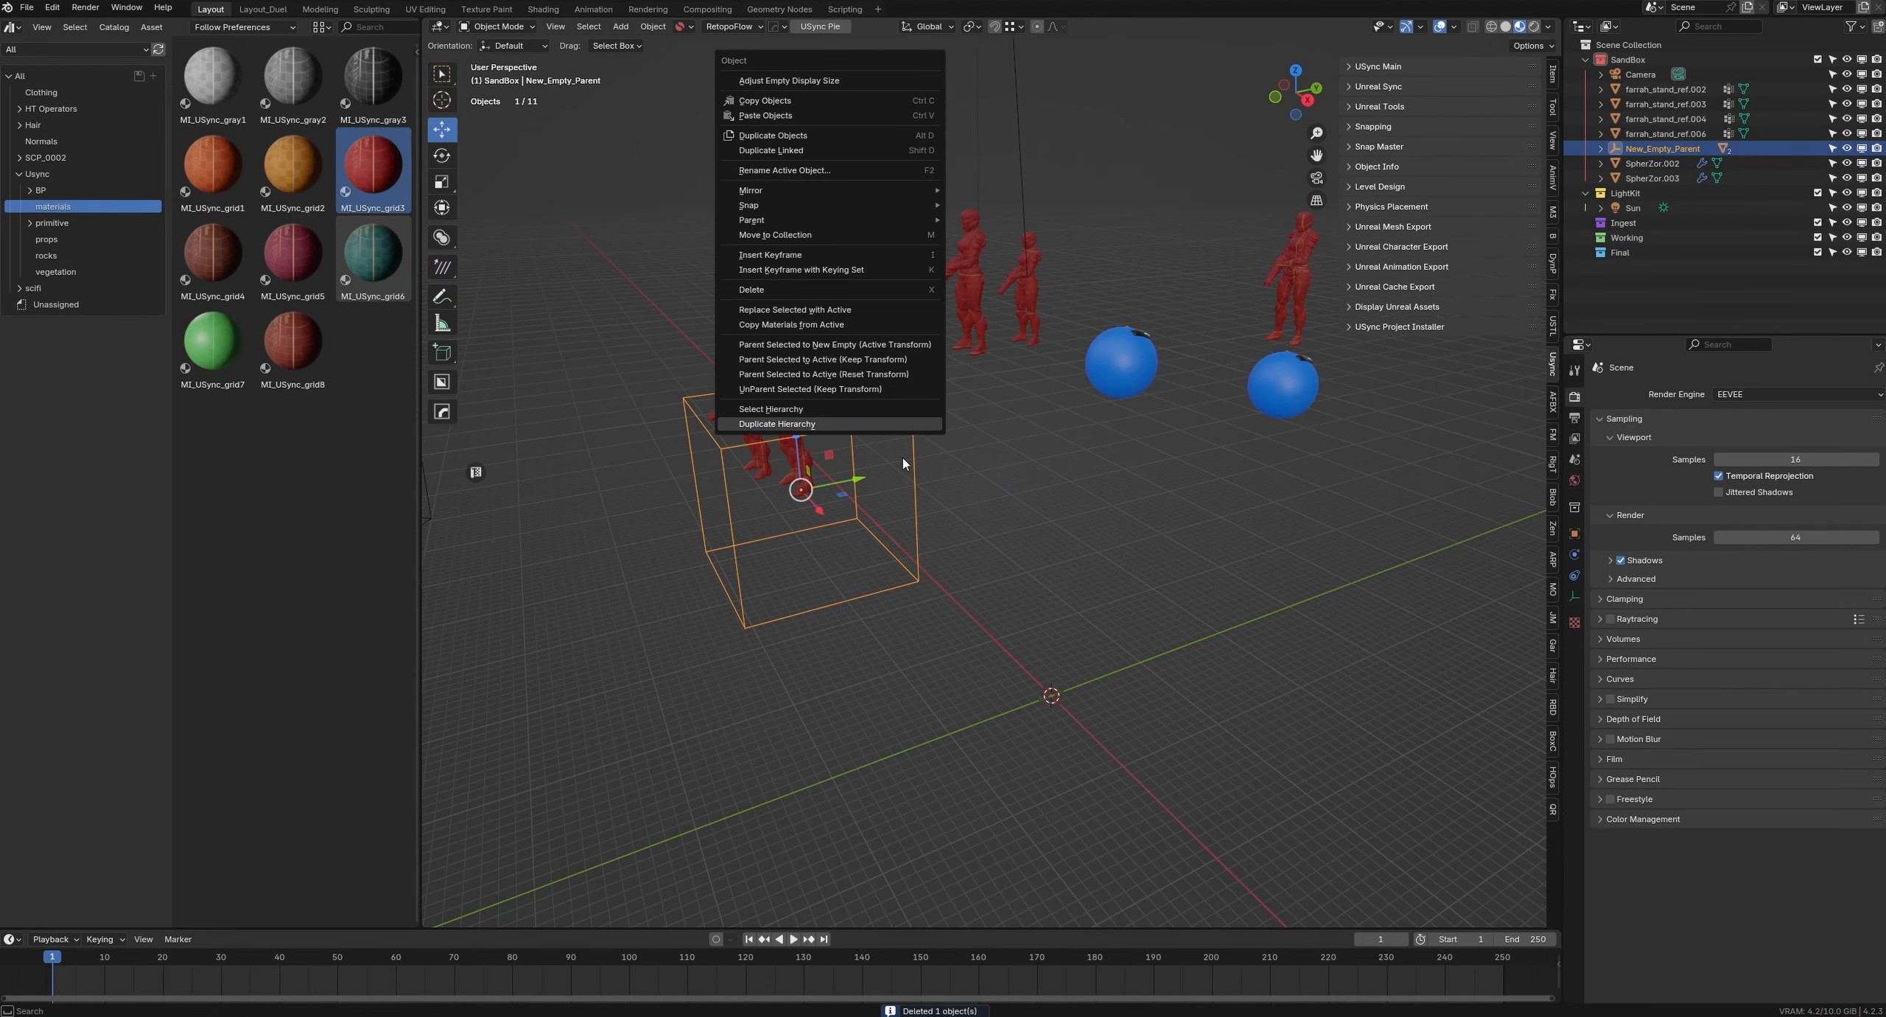
click(834, 435)
click(987, 490)
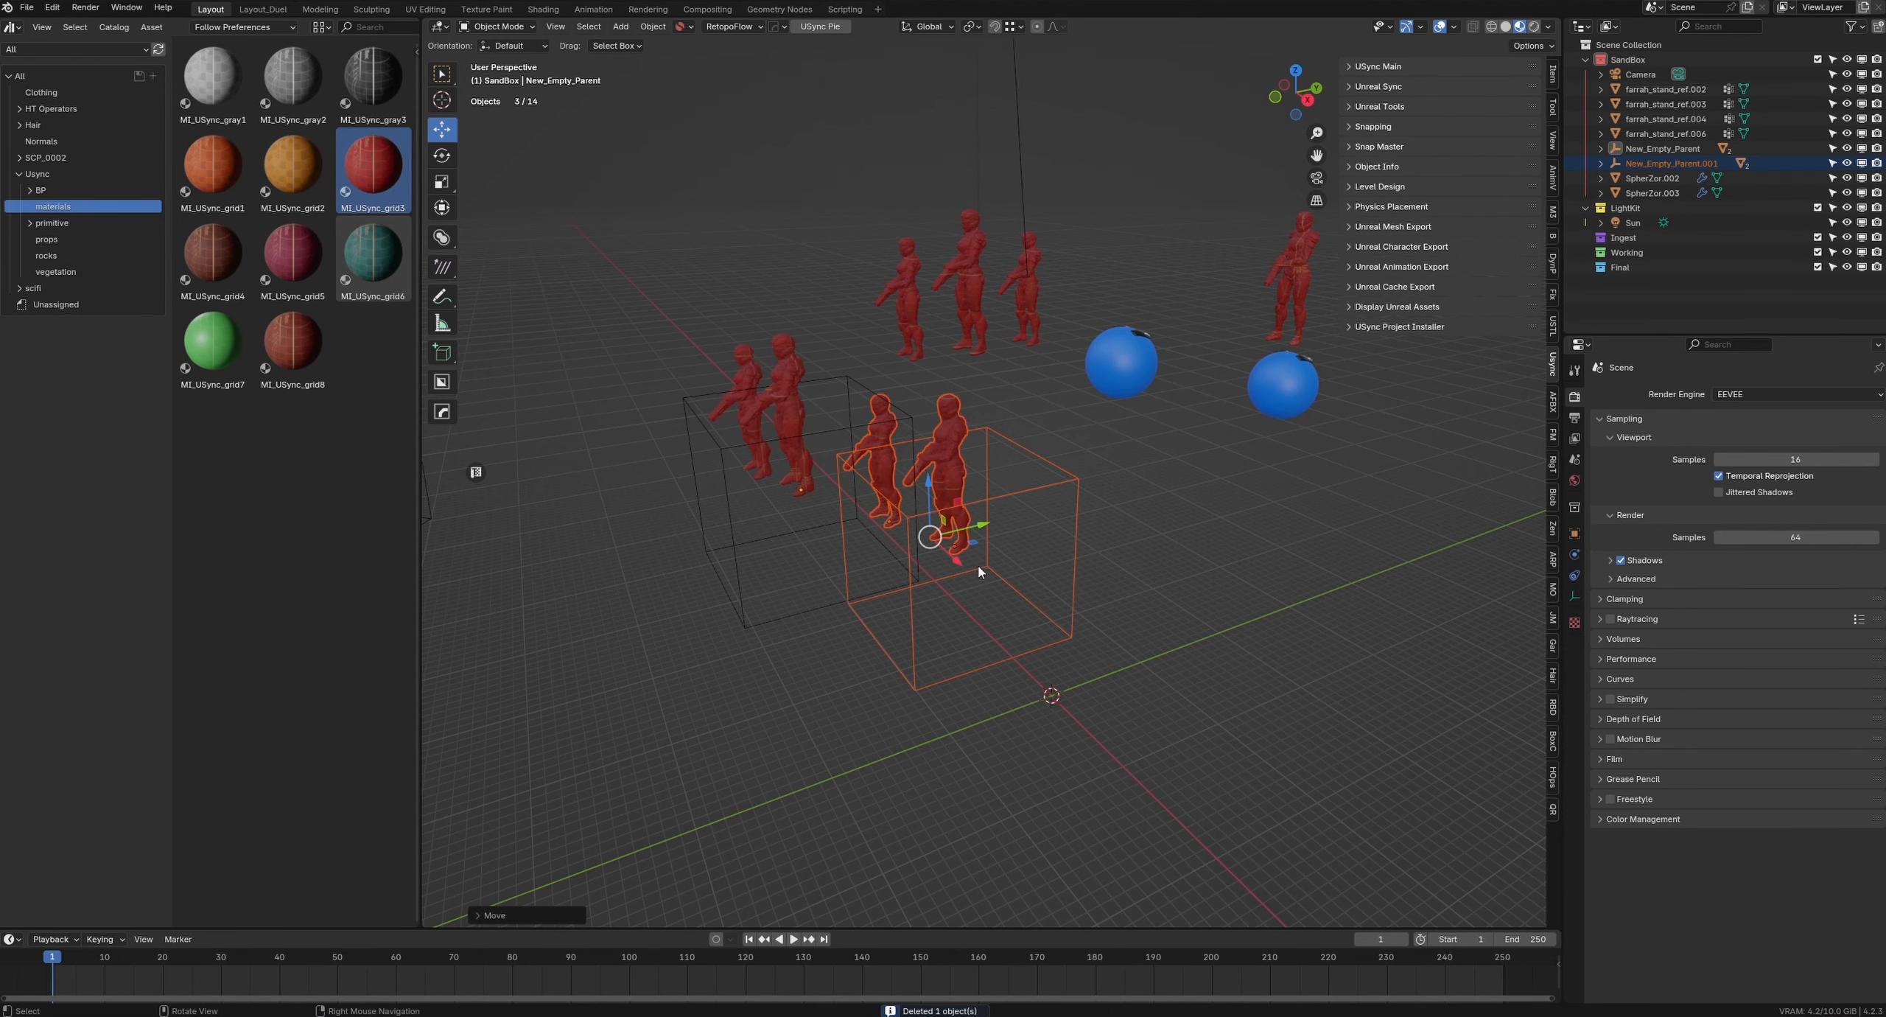
Step: Run Duplicate Hierarchy again to place another copy of the empty and its figures farther along the row, and clear the selection
right_click(1061, 493)
click(1061, 495)
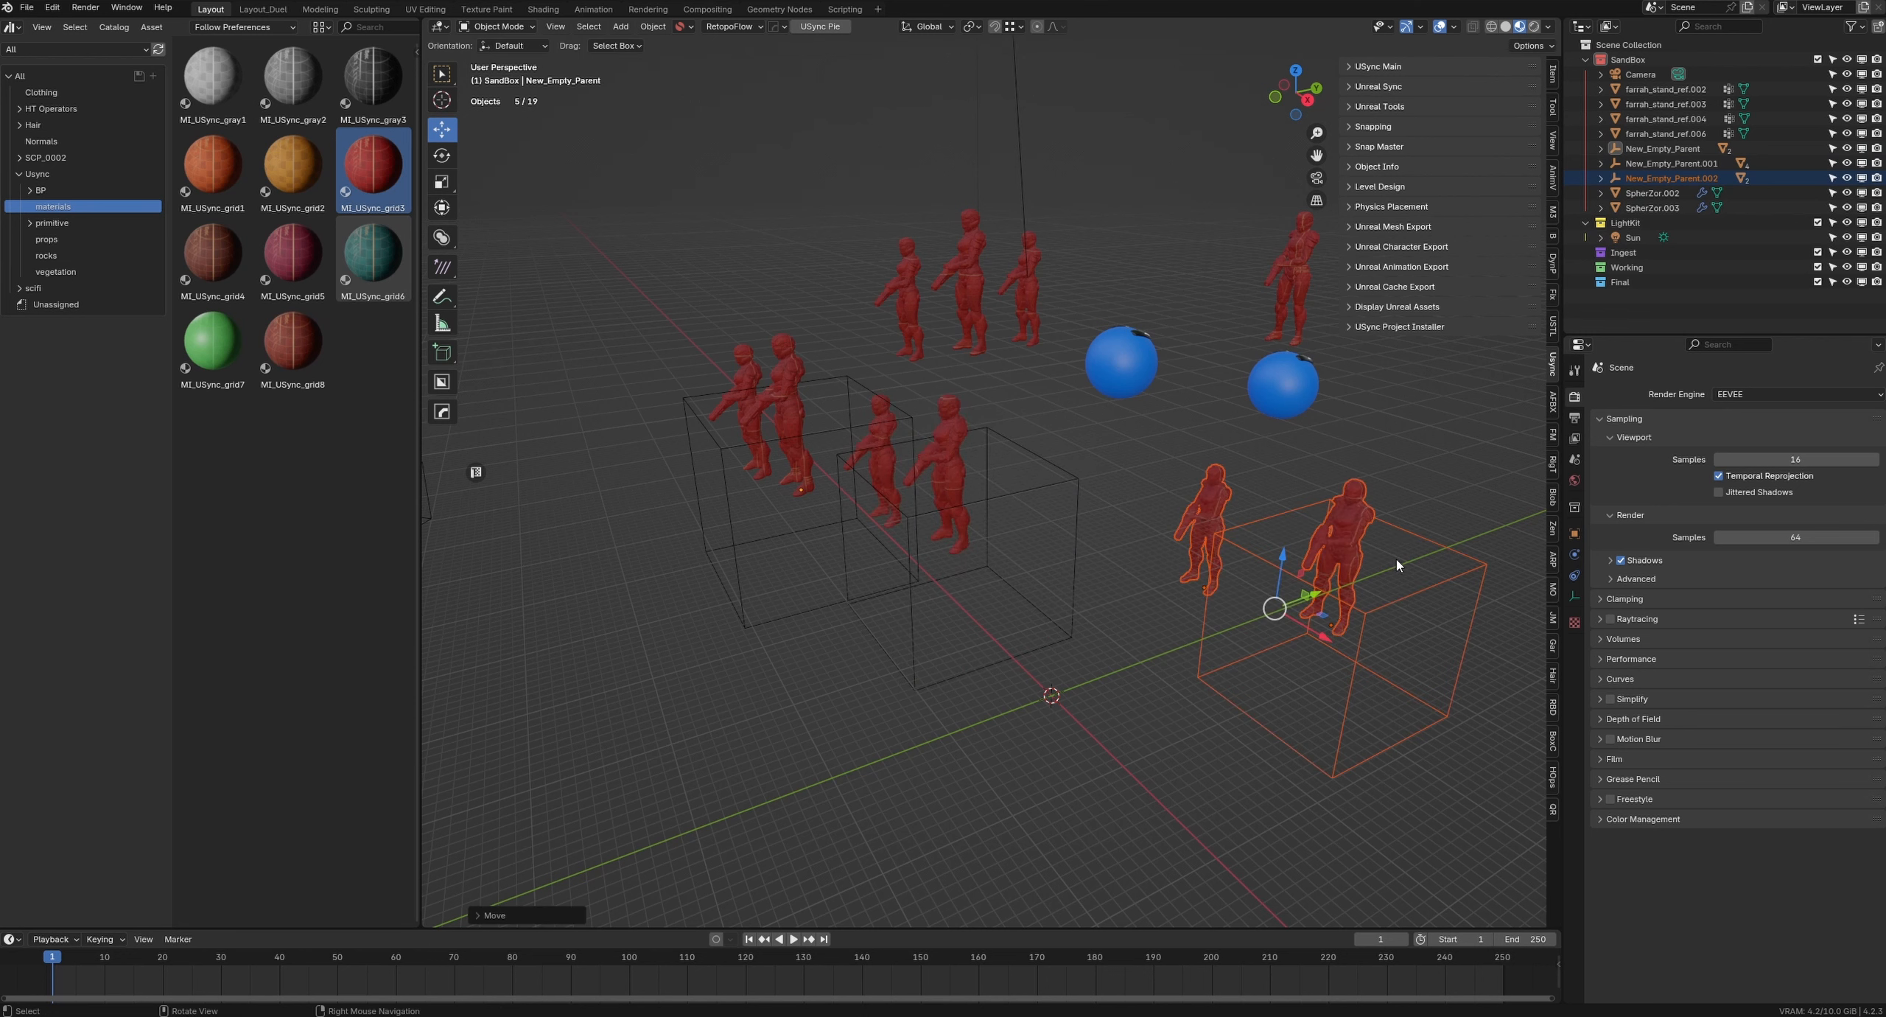
click(1404, 527)
click(1165, 665)
scroll(1150, 626, down, 3)
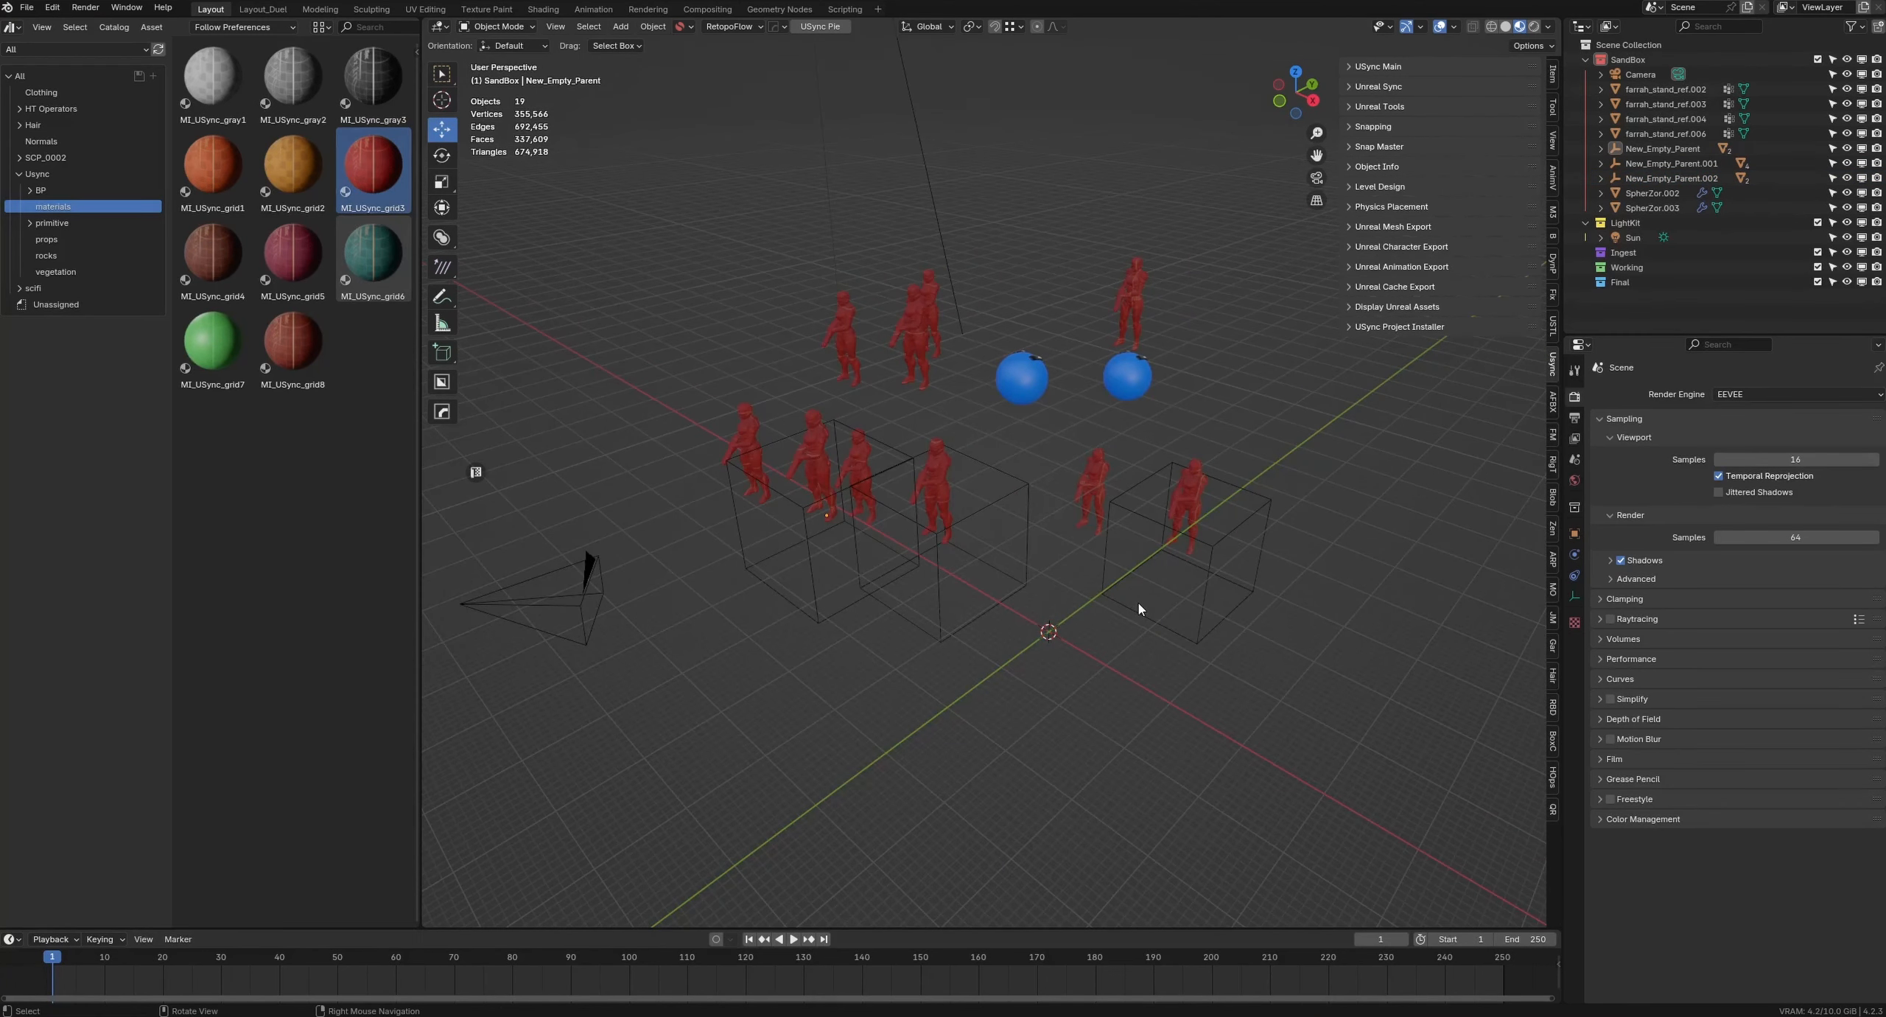